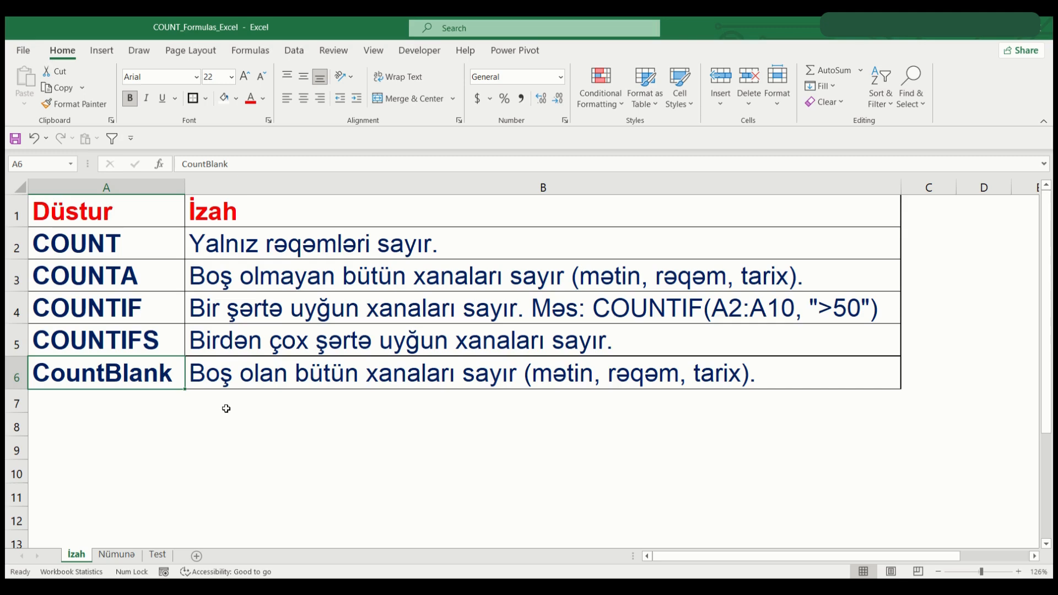
Review the explanations of COUNT, COUNTA, COUNTIF, COUNTIFS and CountBlank in rows 2 to 6 of the İzah sheet
{"action": "left_click", "coordinate": [108, 241]}
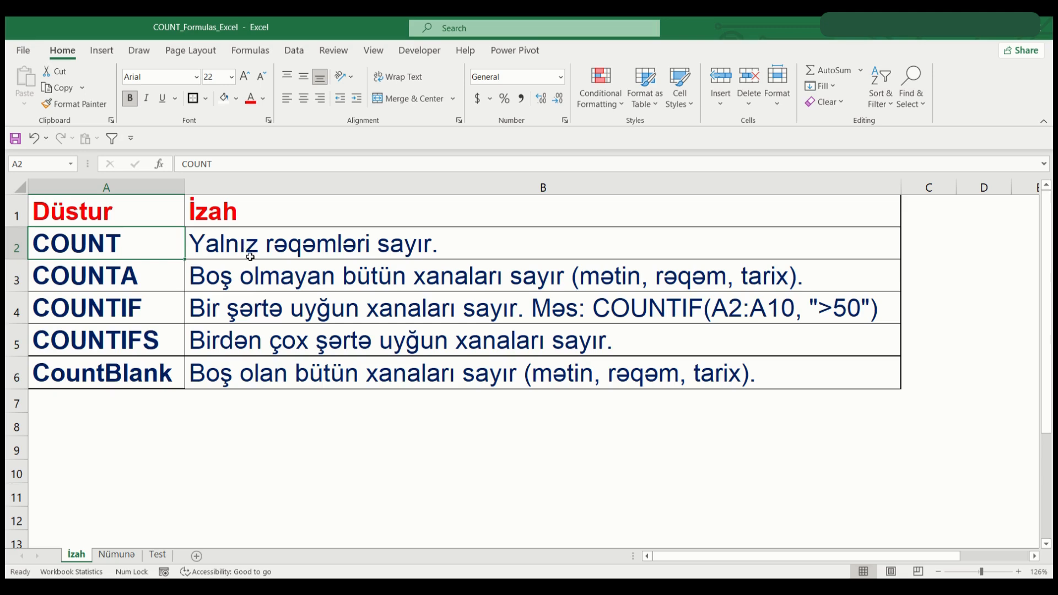
{"action": "left_click", "coordinate": [162, 279]}
{"action": "left_click_drag", "start_coordinate": [101, 282], "coordinate": [464, 283]}
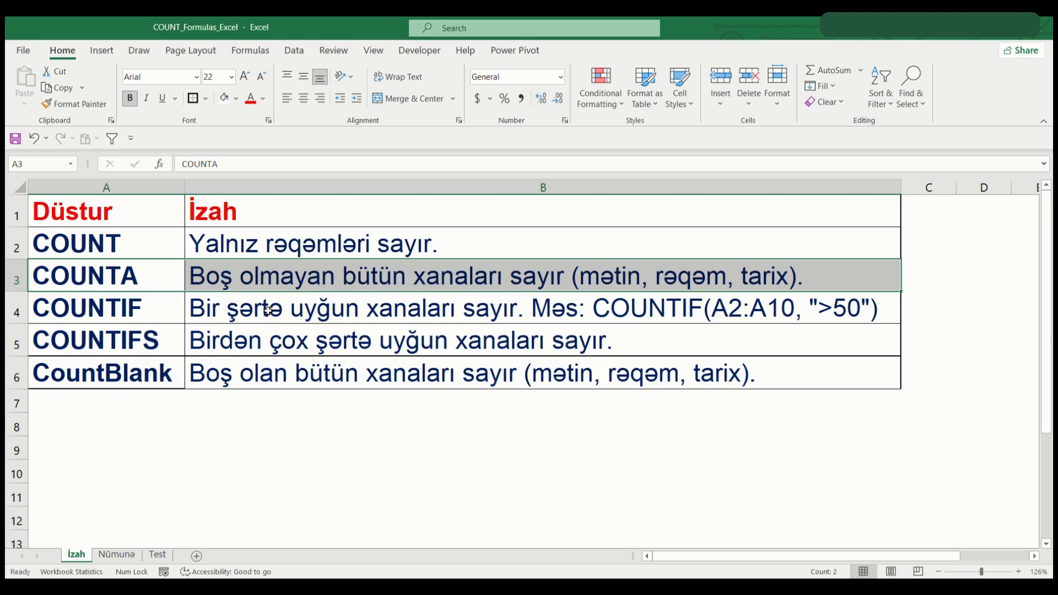
{"action": "left_click", "coordinate": [151, 315]}
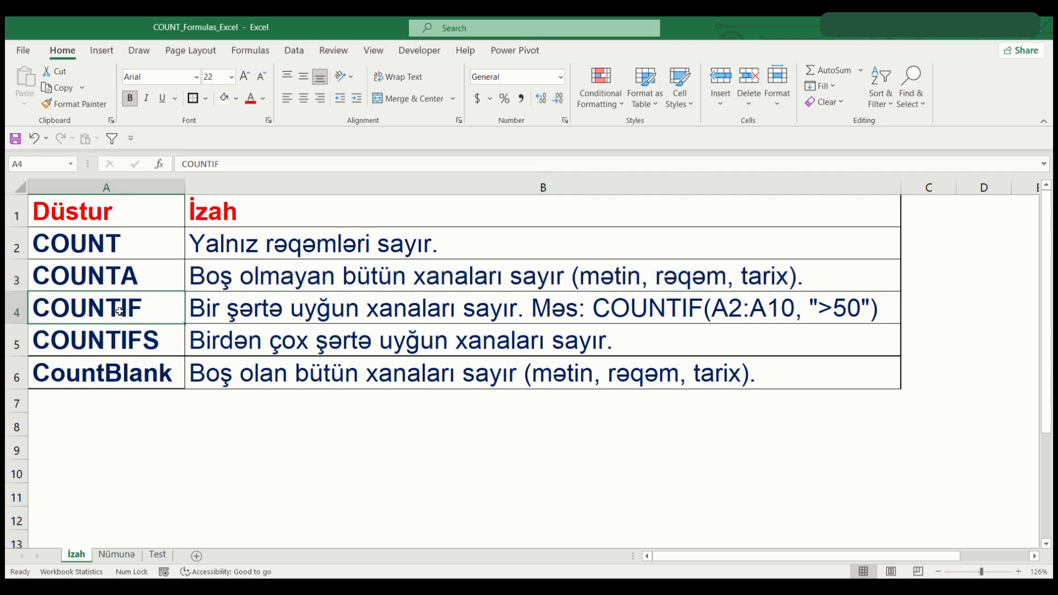
{"action": "left_click_drag", "start_coordinate": [112, 312], "coordinate": [523, 311]}
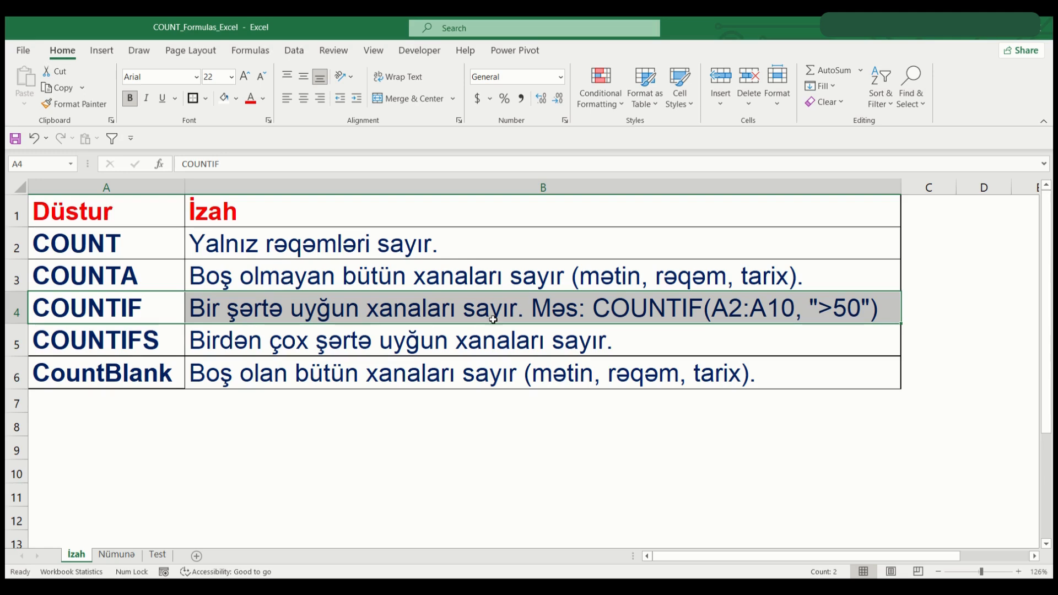
{"action": "left_click", "coordinate": [125, 343]}
{"action": "left_click_drag", "start_coordinate": [125, 343], "coordinate": [557, 343]}
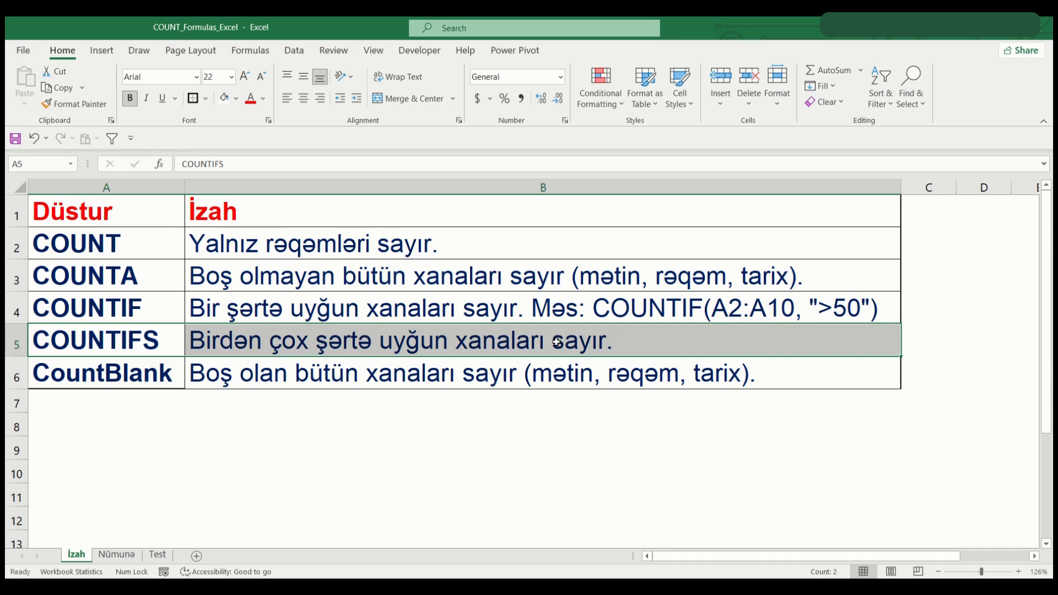
{"action": "left_click", "coordinate": [81, 378]}
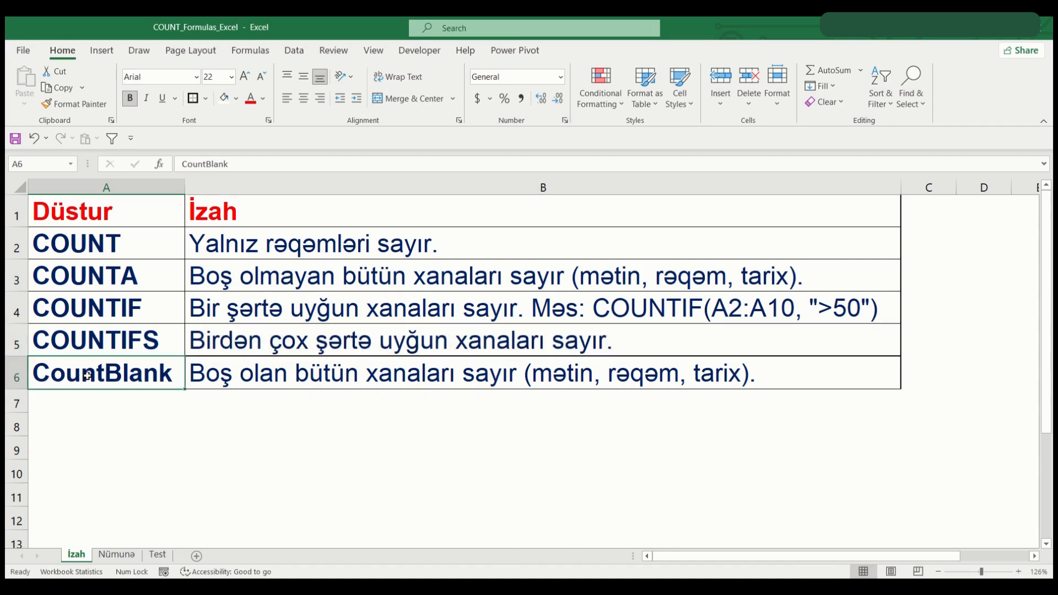
{"action": "left_click_drag", "start_coordinate": [81, 378], "coordinate": [401, 370]}
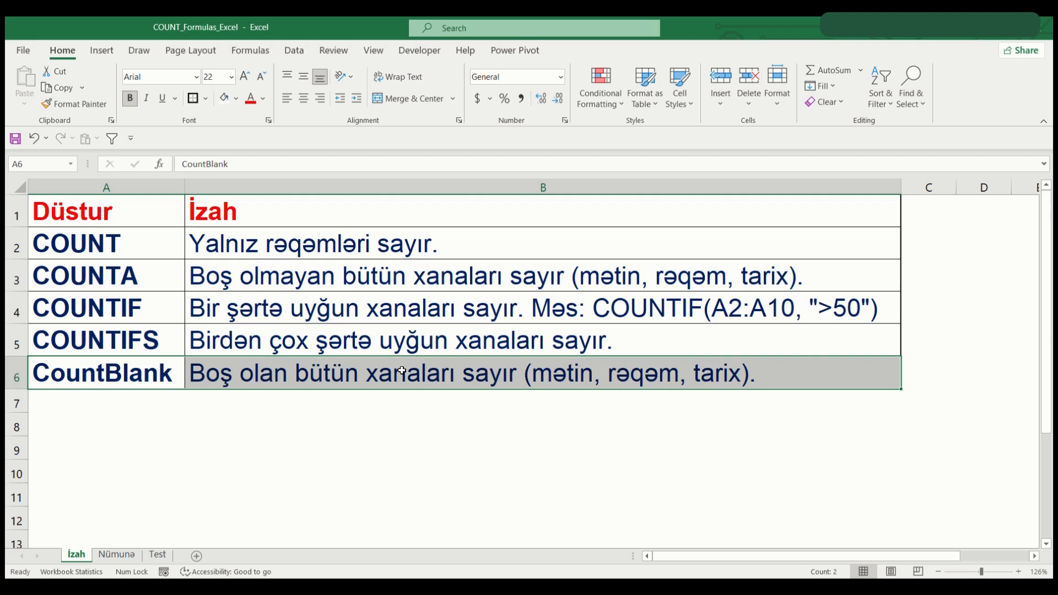
On the Nümunə sheet, enter =COUNT(D2:D6) in cell E2 to count the numeric Maaş values
{"action": "left_click", "coordinate": [122, 554]}
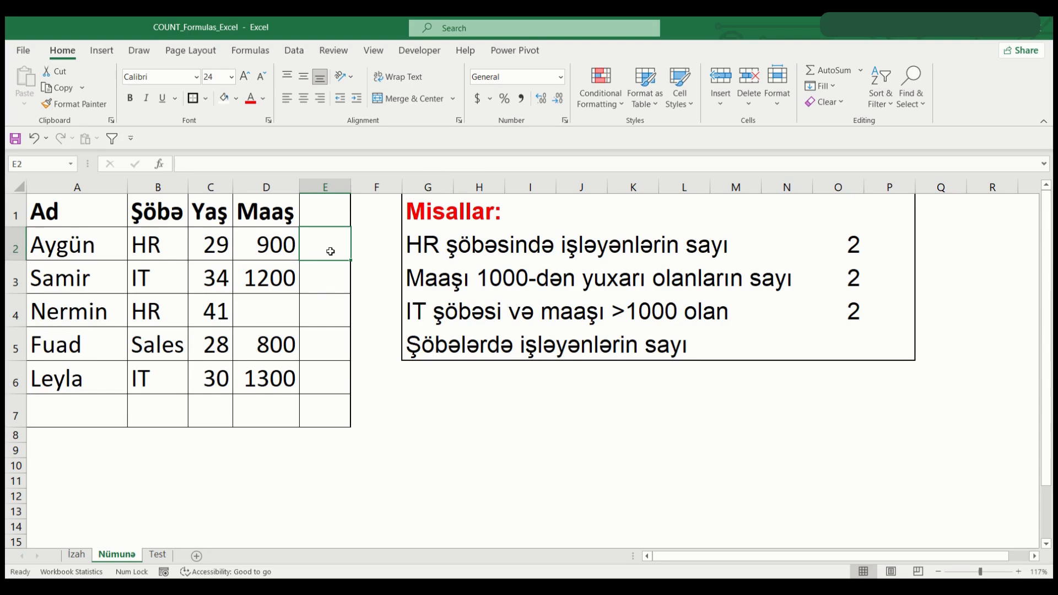
{"action": "type", "text": "="}
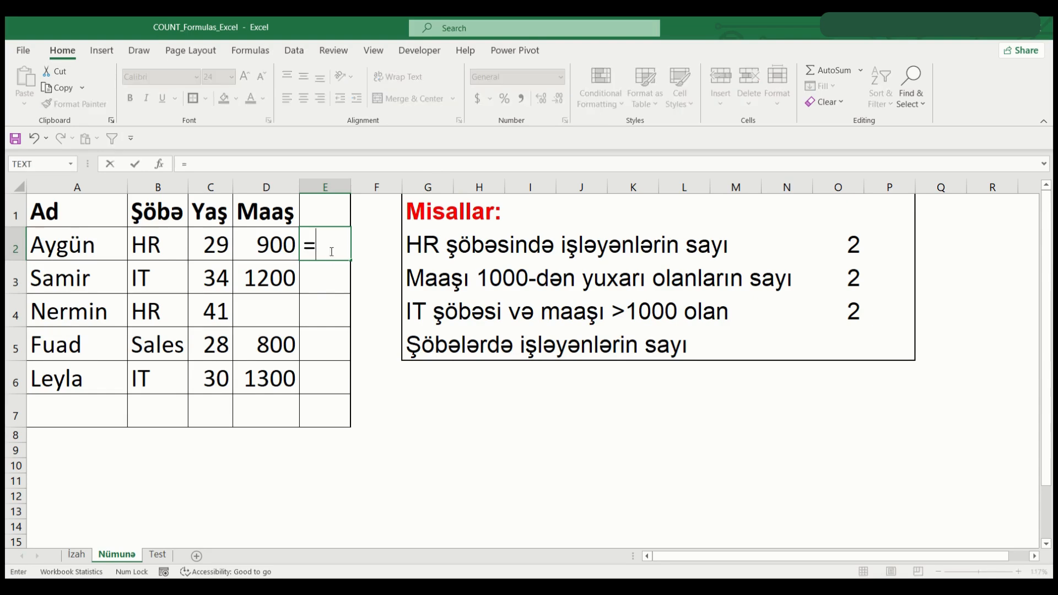
{"action": "type", "text": "coubt"}
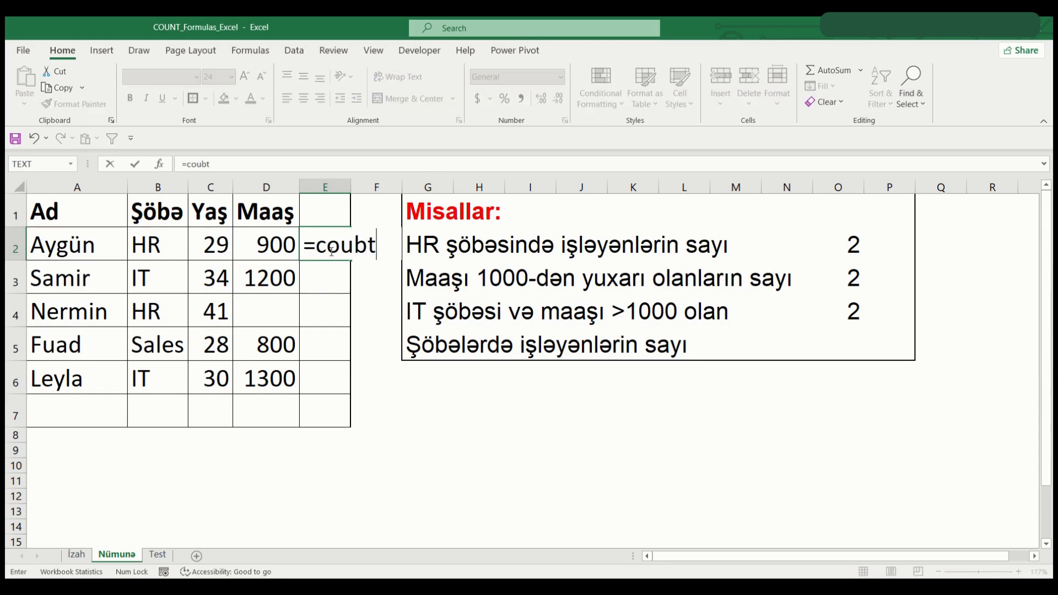
{"action": "key", "text": "BackSpace"}
{"action": "key", "text": "BackSpace"}
{"action": "type", "text": "nt"}
{"action": "key", "text": "Tab"}
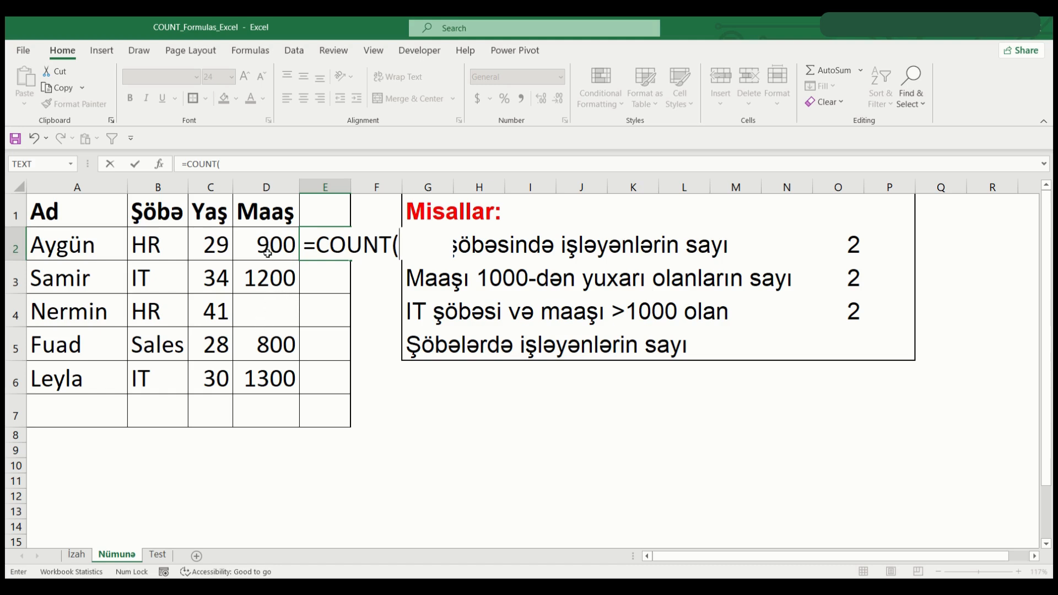
{"action": "left_click_drag", "start_coordinate": [266, 241], "coordinate": [276, 378]}
{"action": "type", "text": ")"}
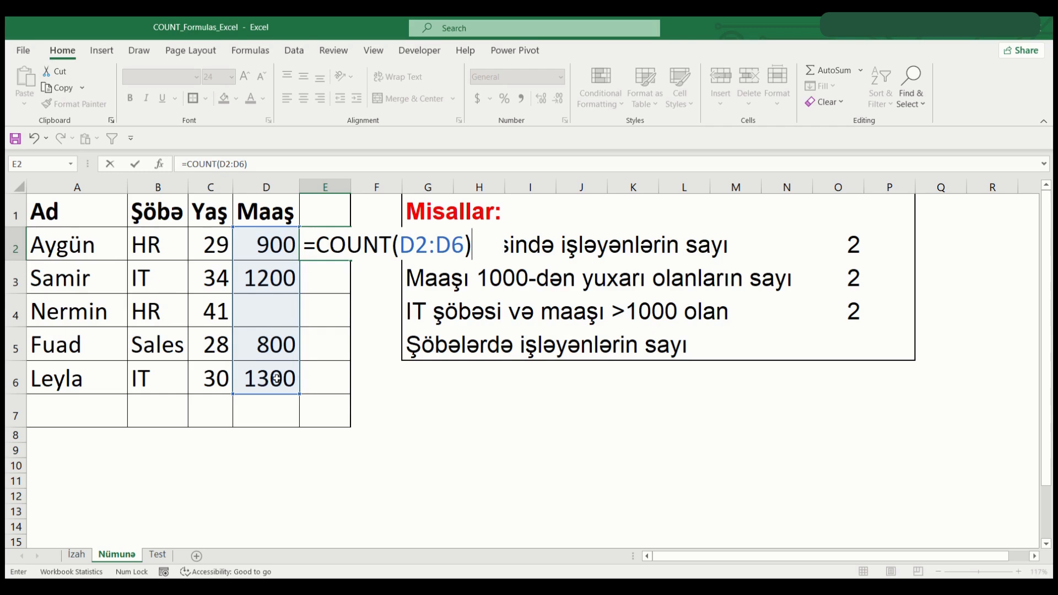
{"action": "key", "text": "Return"}
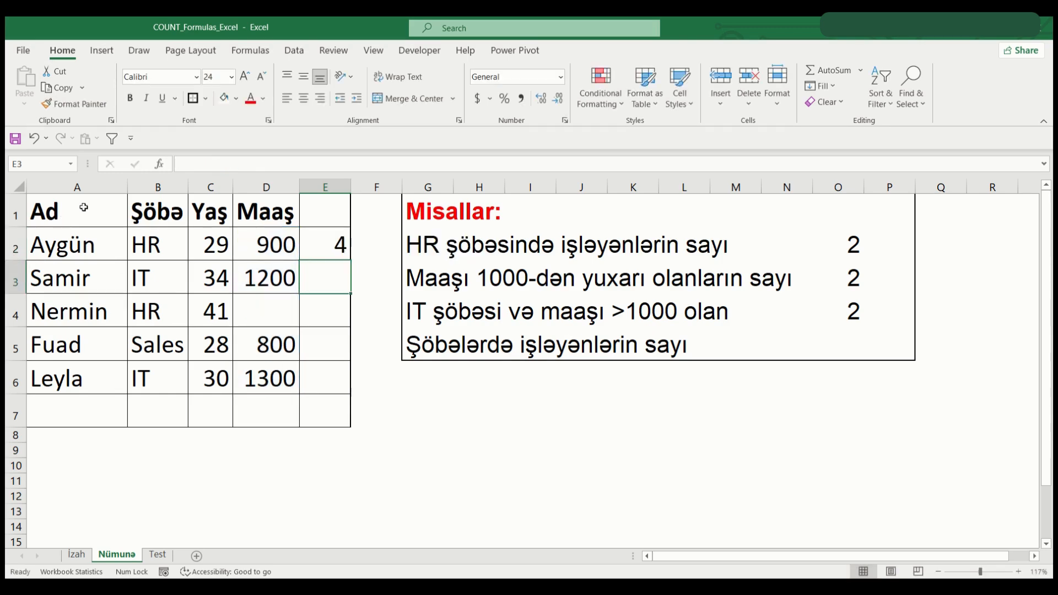
Check the COUNT formula in E2 against the Maaş column and its empty cell D4
{"action": "left_click", "coordinate": [266, 188]}
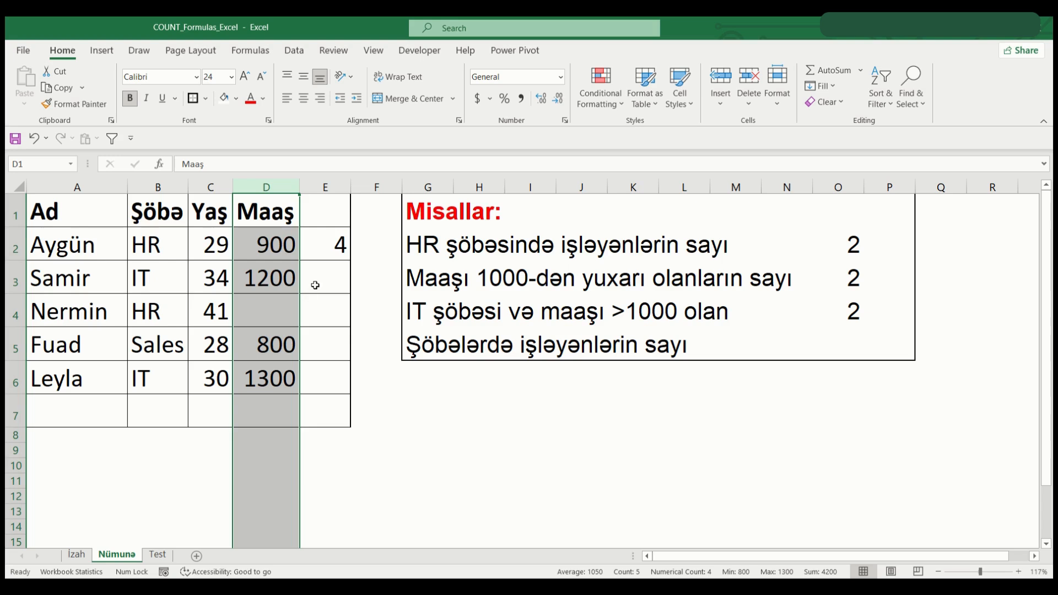
{"action": "left_click", "coordinate": [267, 322]}
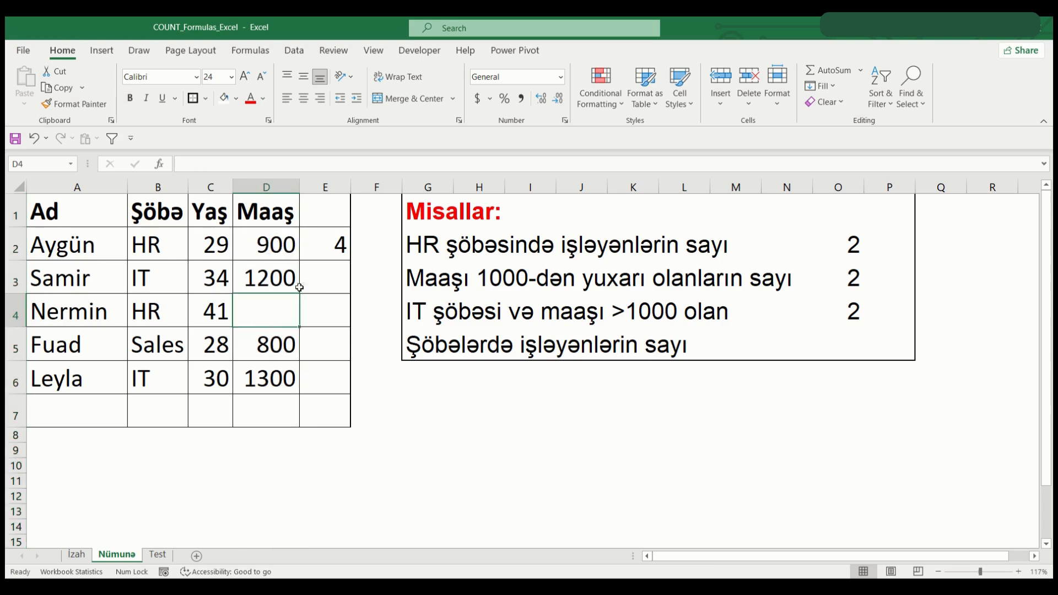
{"action": "left_click", "coordinate": [326, 245]}
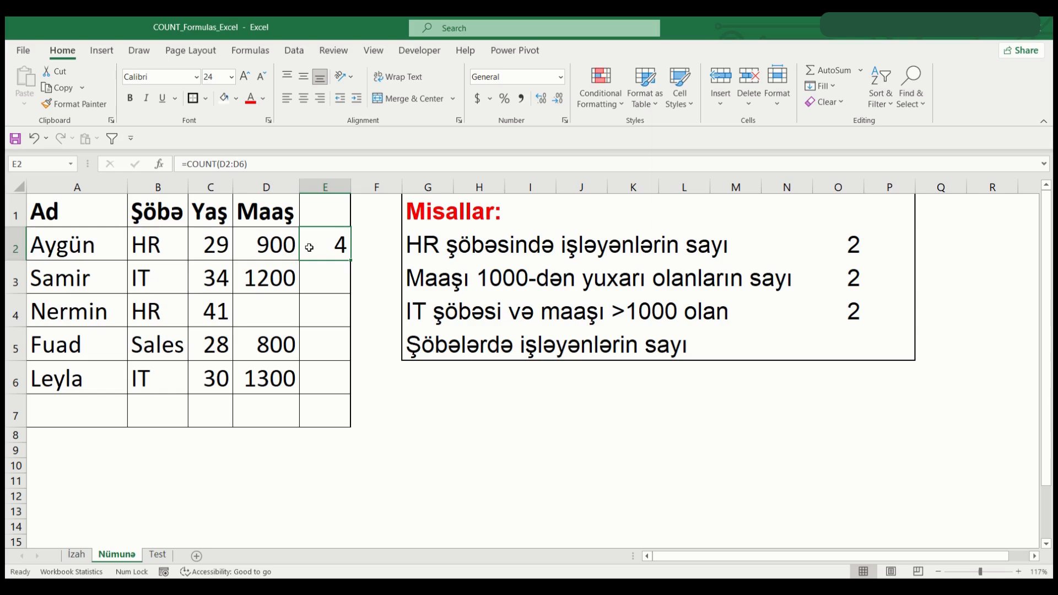
{"action": "left_click", "coordinate": [263, 315]}
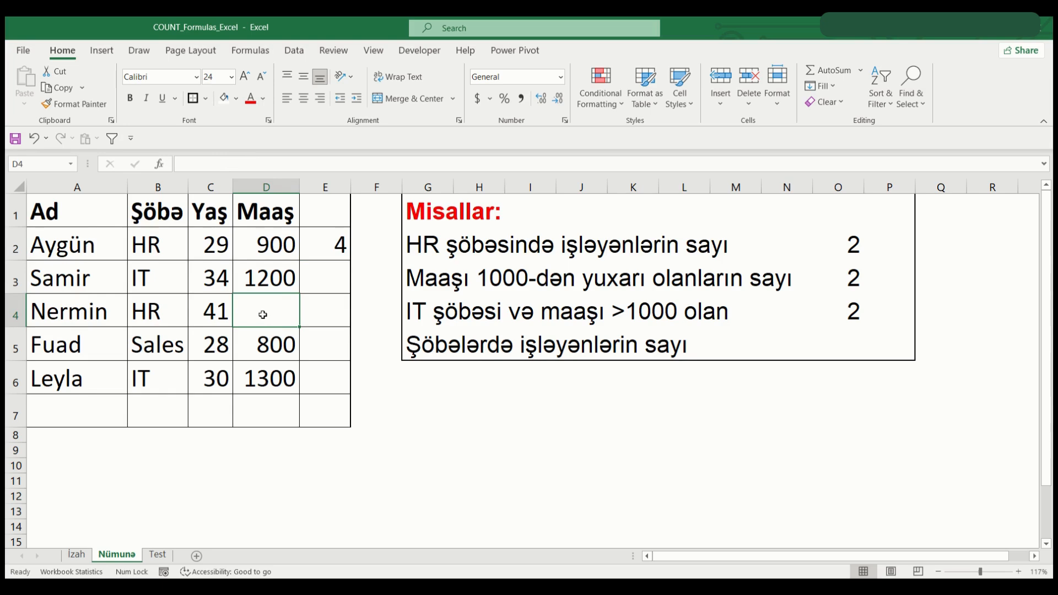
Enter =COUNT(A2:A6) in cell E3 to apply COUNT to the text entries of the Ad column
{"action": "left_click", "coordinate": [338, 281]}
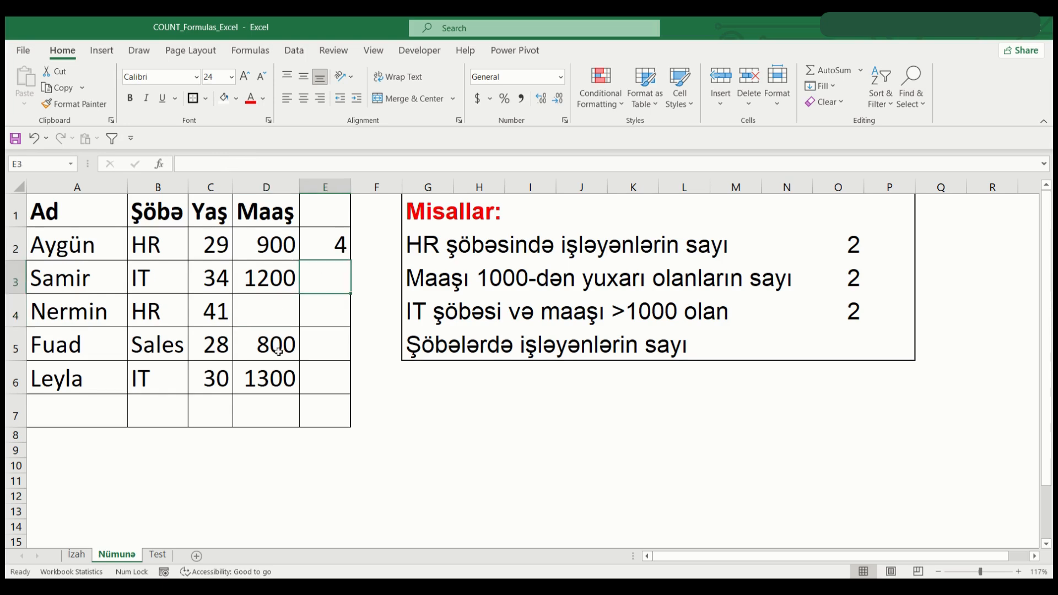
{"action": "type", "text": "=c"}
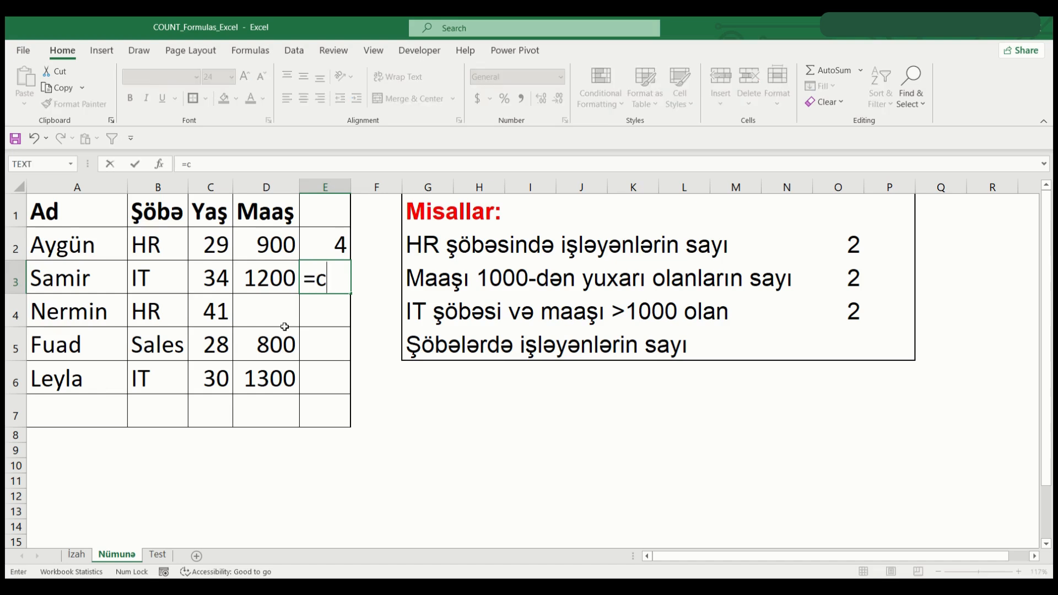
{"action": "type", "text": "ount"}
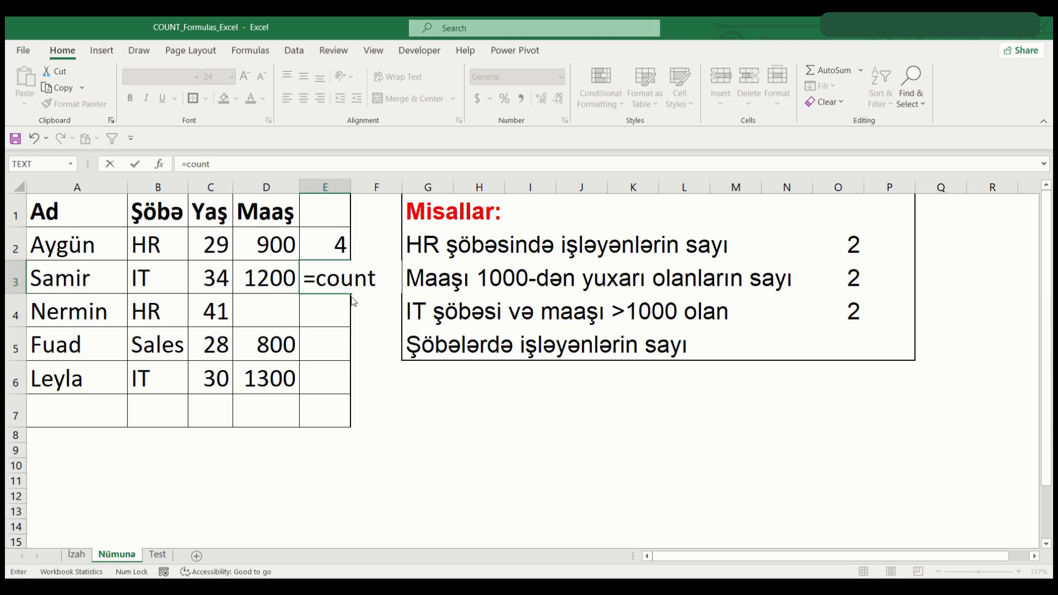
{"action": "key", "text": "Tab"}
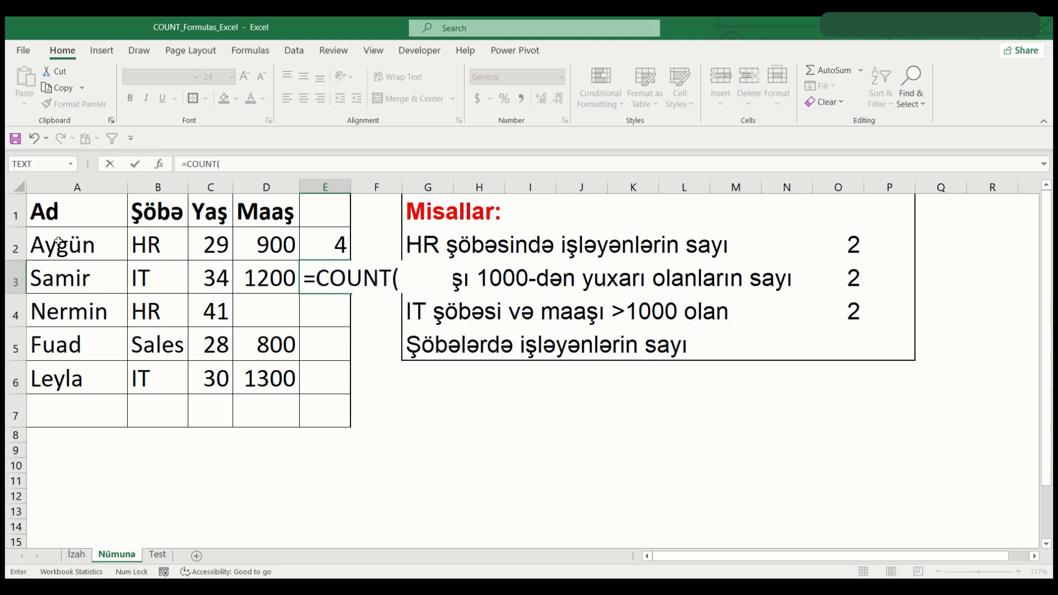
{"action": "left_click_drag", "start_coordinate": [55, 245], "coordinate": [71, 372]}
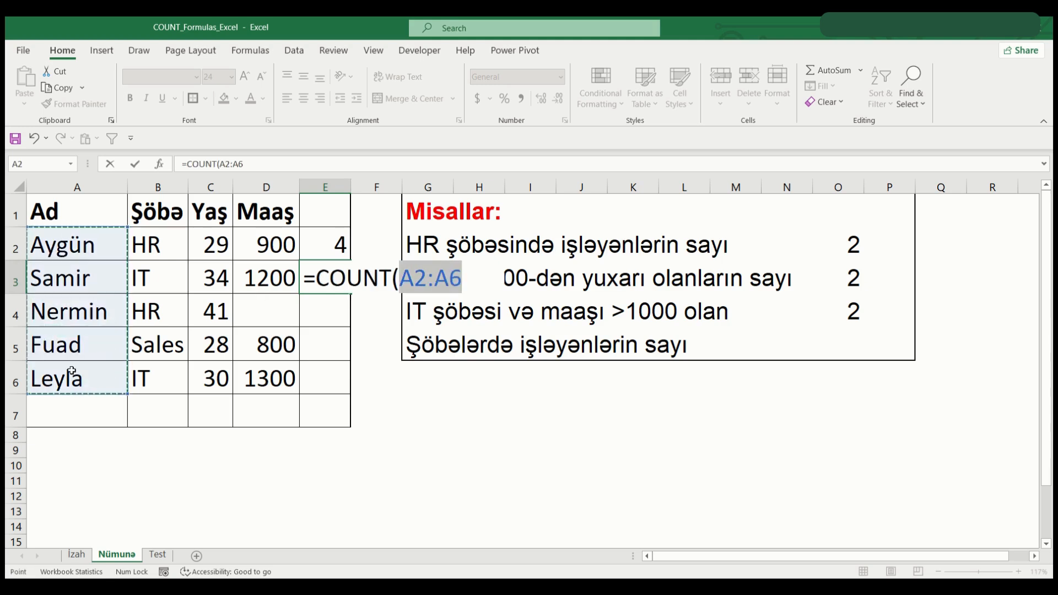
{"action": "type", "text": ")"}
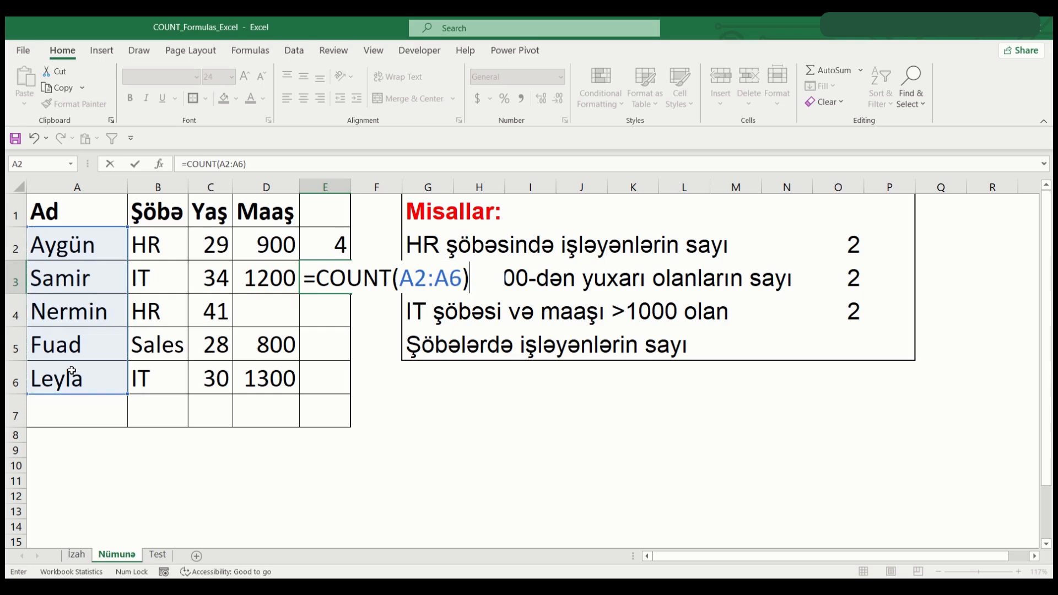
{"action": "key", "text": "Return"}
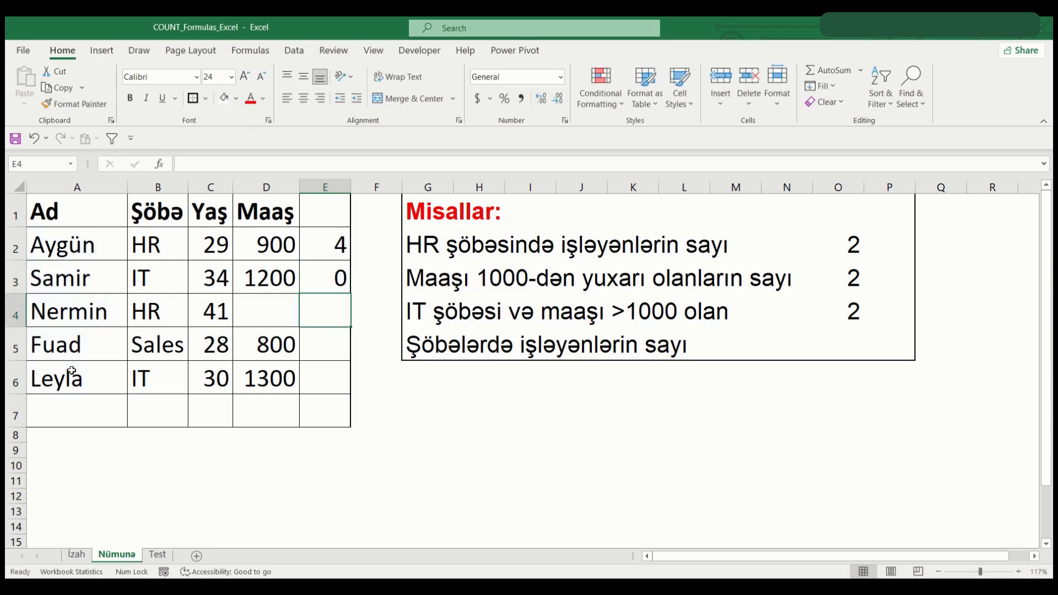
Compare the COUNT formula in E3 with the numeric Maaş range D2:D6
{"action": "left_click", "coordinate": [307, 286]}
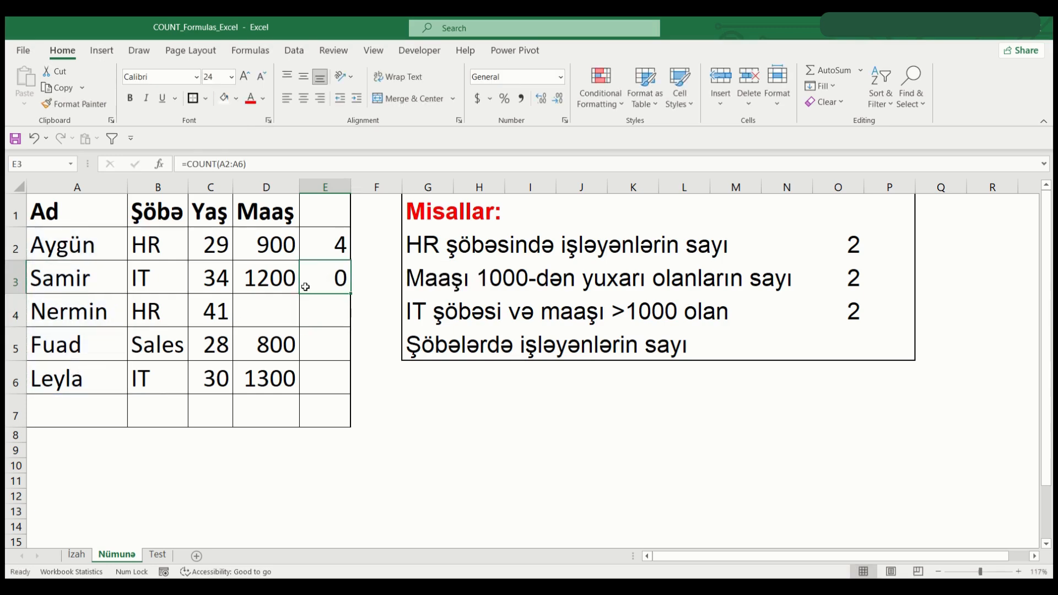
{"action": "left_click_drag", "start_coordinate": [268, 243], "coordinate": [291, 366]}
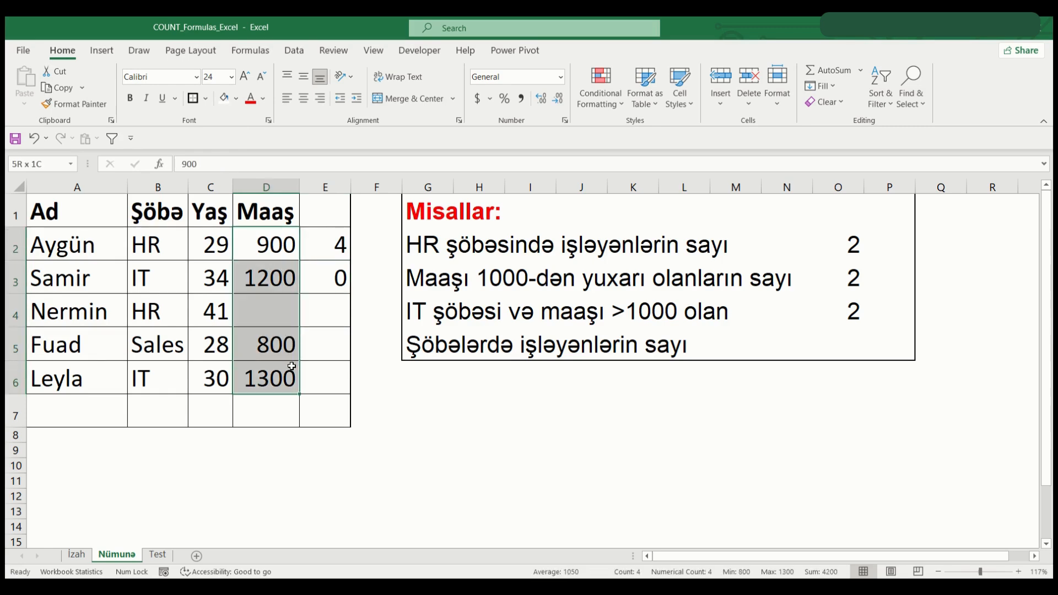
{"action": "left_click", "coordinate": [328, 279]}
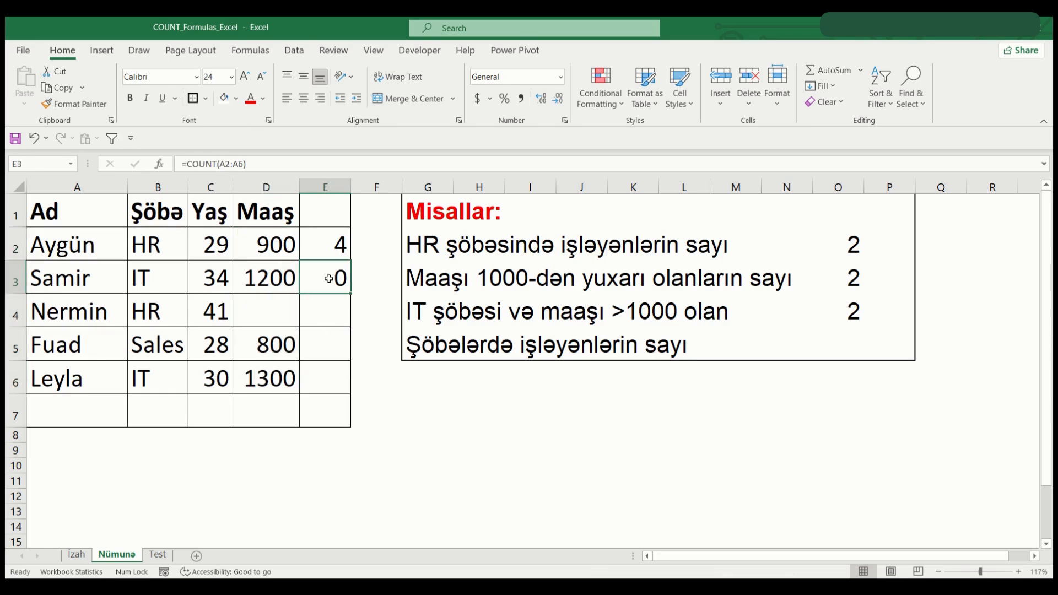
Clear the HR entry from cell B4 in the Şöbə column
{"action": "left_click", "coordinate": [341, 311]}
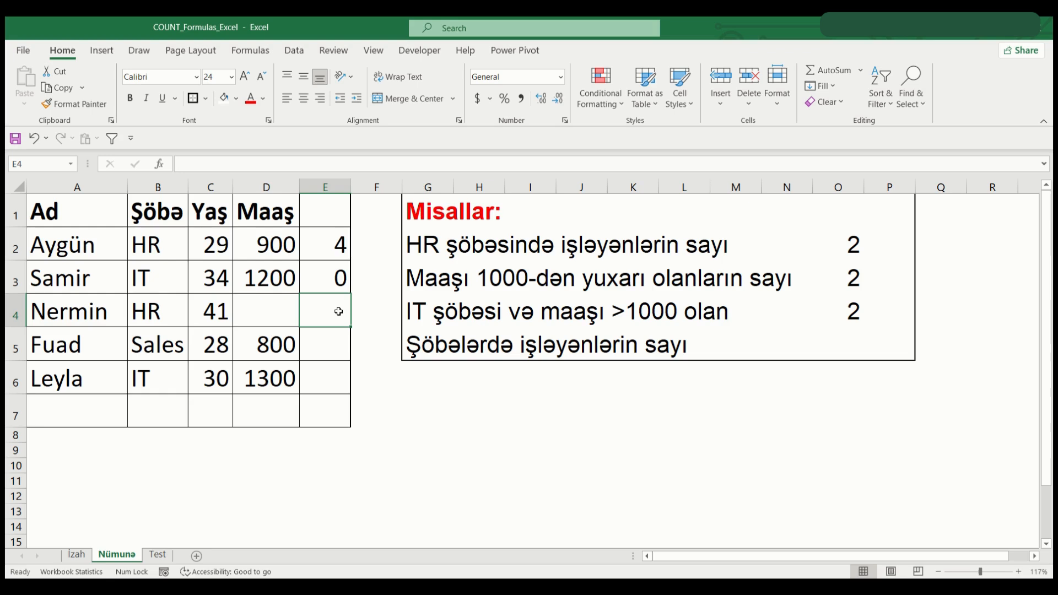
{"action": "left_click", "coordinate": [154, 311]}
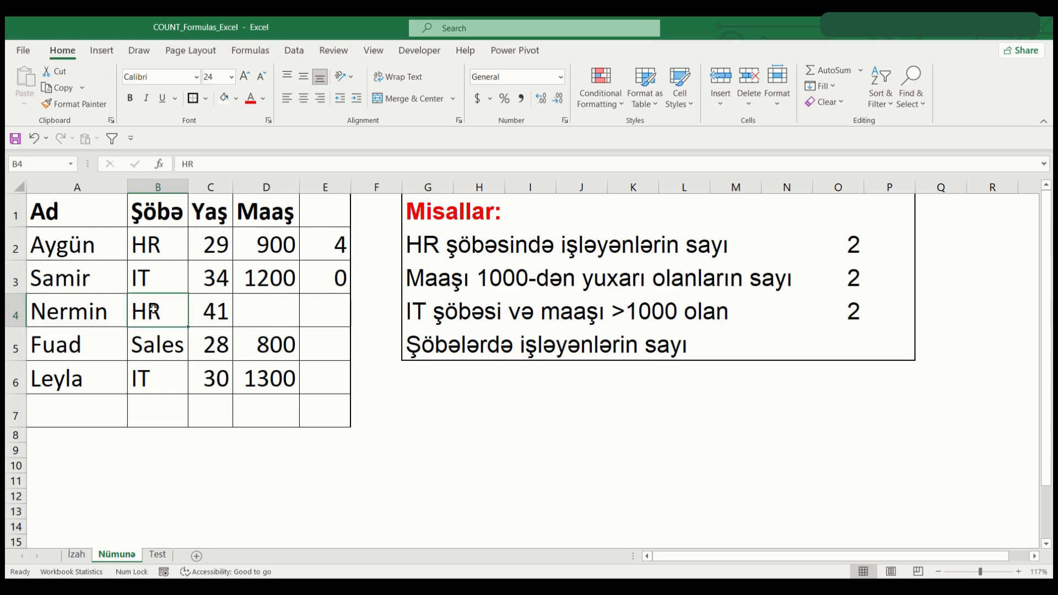
{"action": "key", "text": "BackSpace"}
{"action": "key", "text": "Tab"}
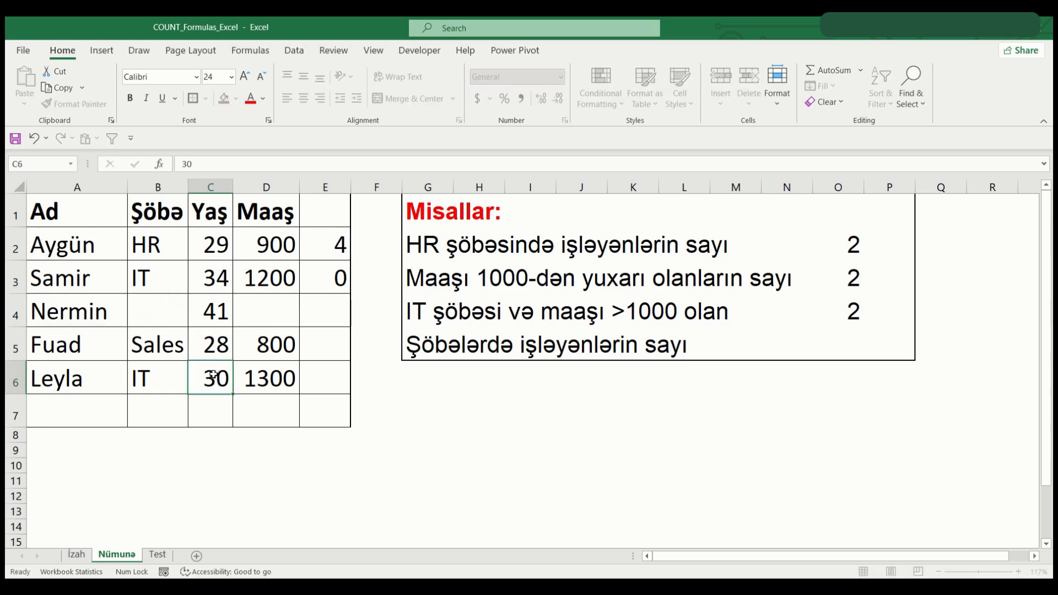
Enter =COUNTA(D2:D6) in cell E4 and compare it with the empty Maaş cell D4
{"action": "left_click", "coordinate": [340, 311]}
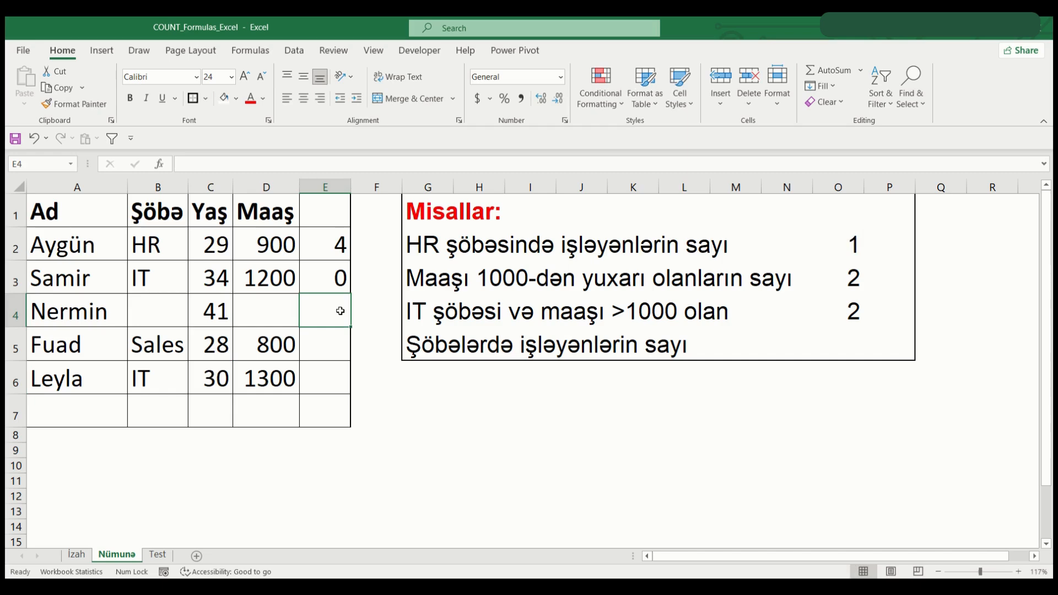
{"action": "type", "text": "=counta"}
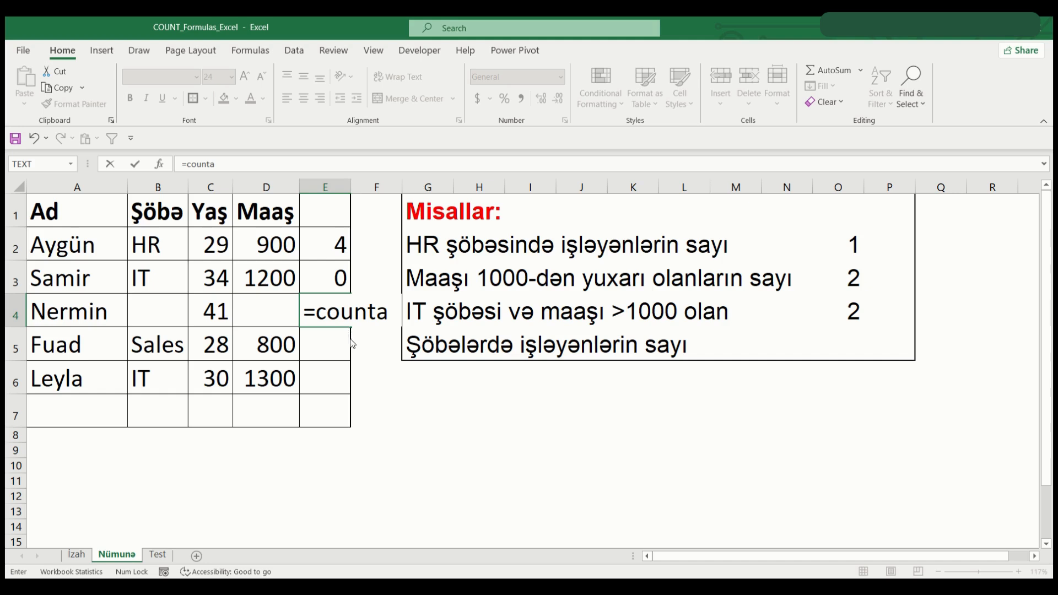
{"action": "key", "text": "Tab"}
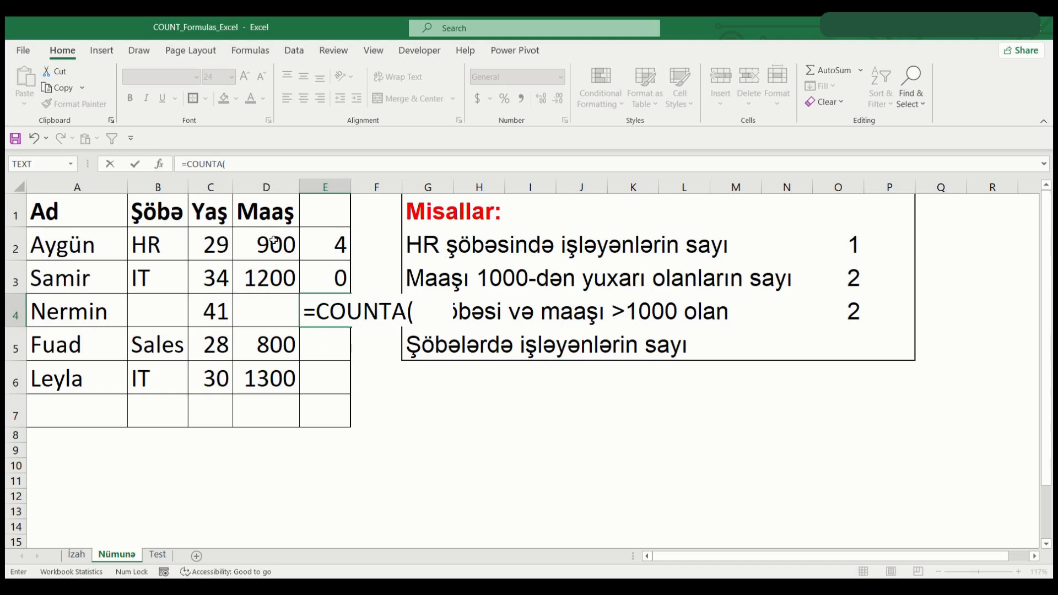
{"action": "left_click_drag", "start_coordinate": [275, 241], "coordinate": [275, 376]}
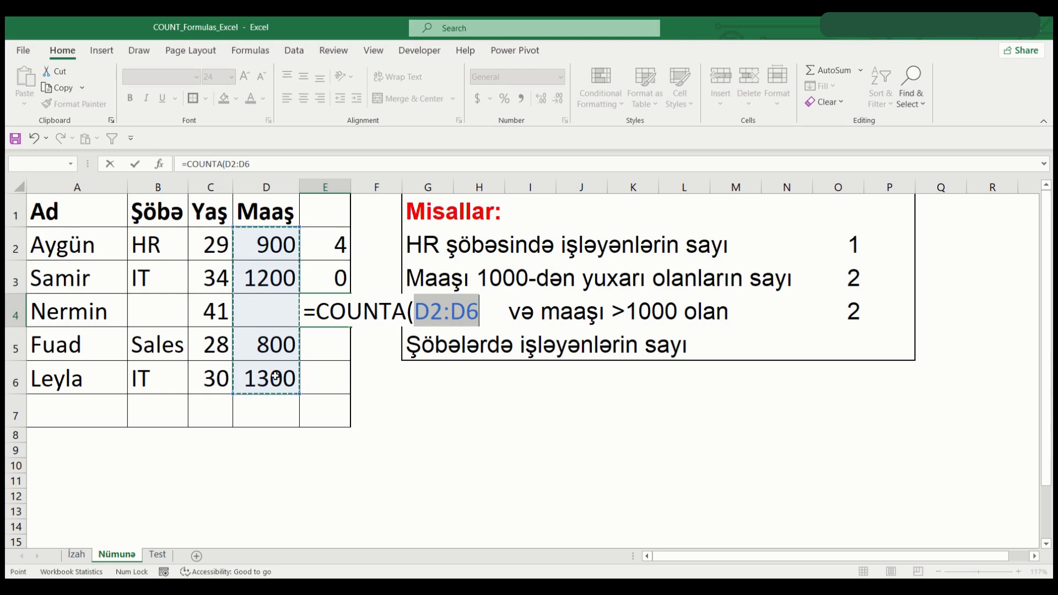
{"action": "type", "text": ")"}
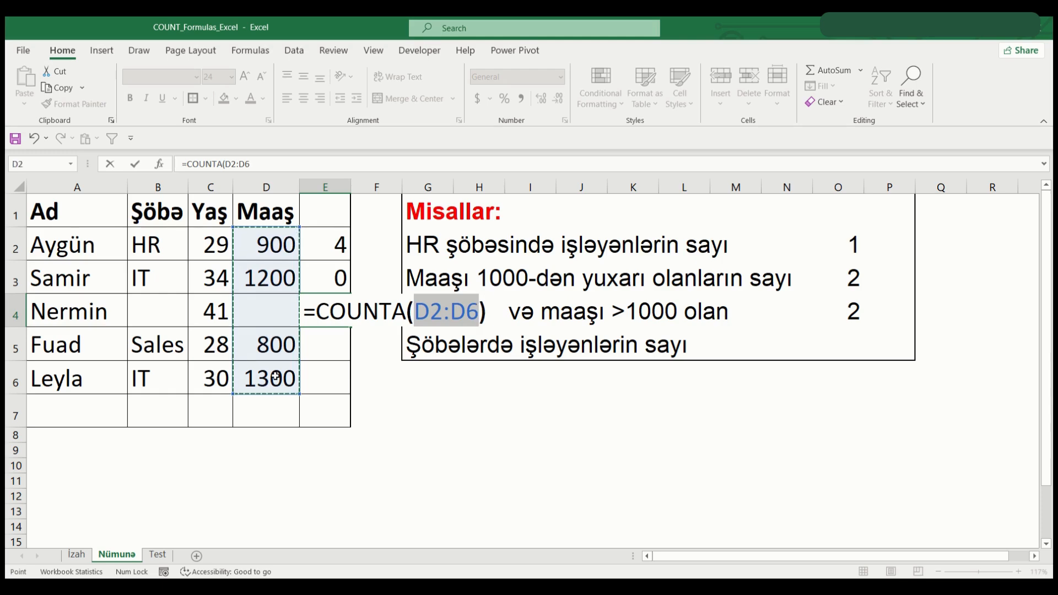
{"action": "key", "text": "Return"}
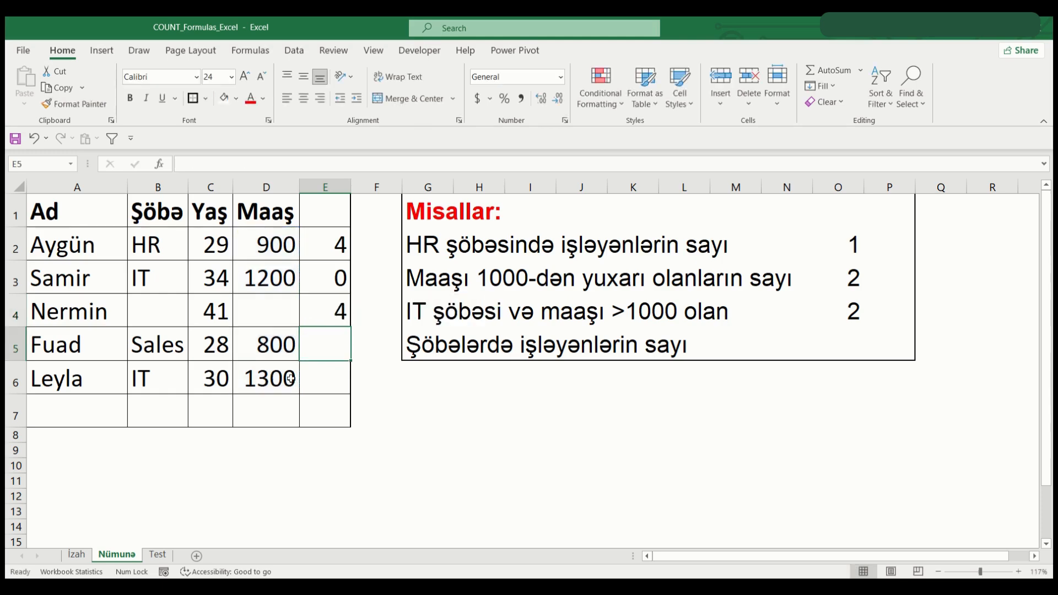
{"action": "left_click", "coordinate": [338, 315]}
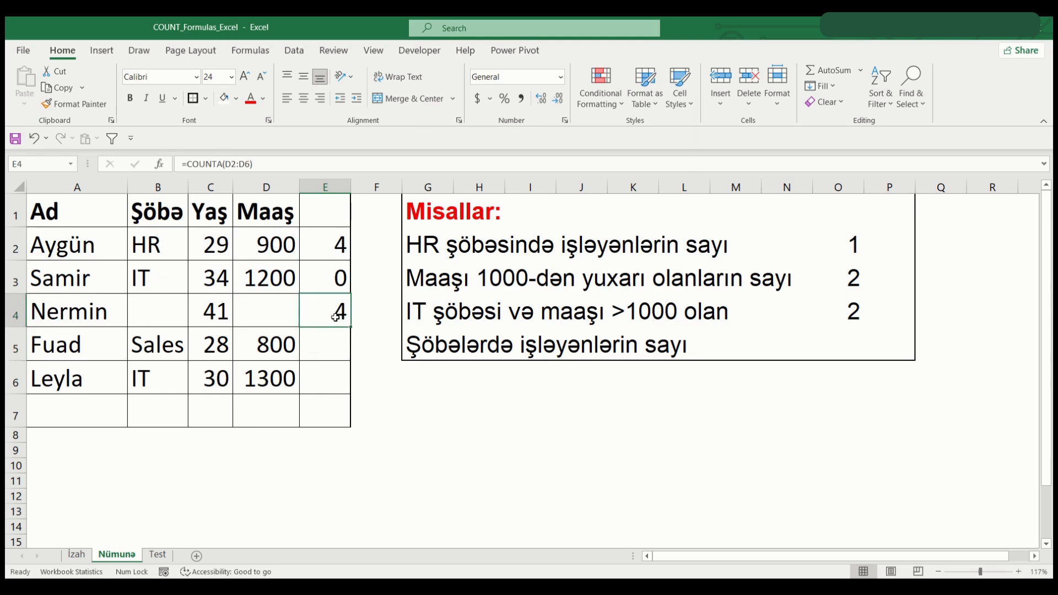
{"action": "left_click", "coordinate": [276, 320]}
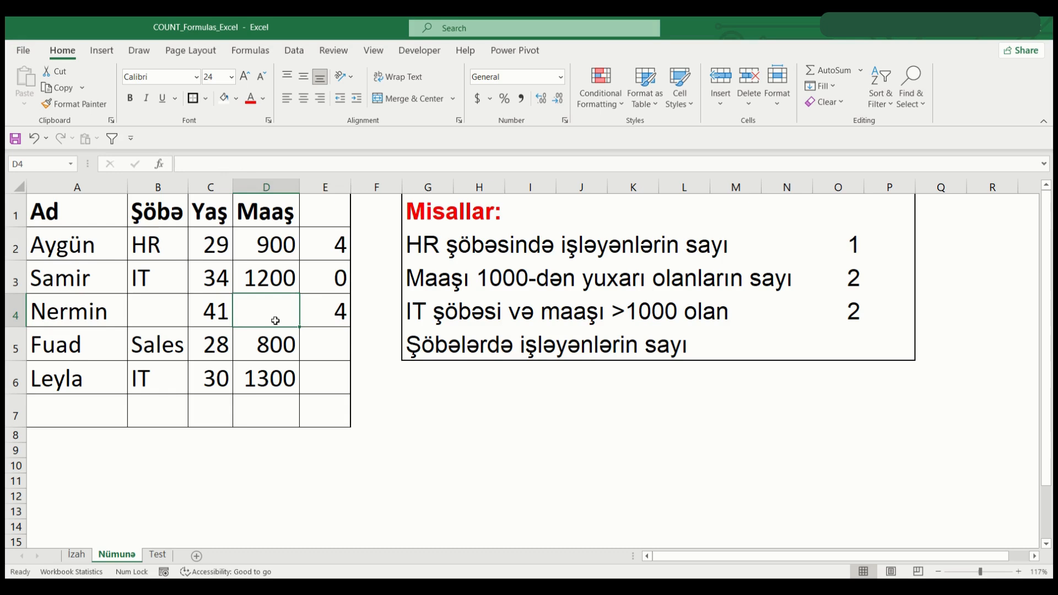
Enter =COUNTA(B2:B6) in cell E5 to count the filled cells of the Şöbə column
{"action": "left_click", "coordinate": [334, 338]}
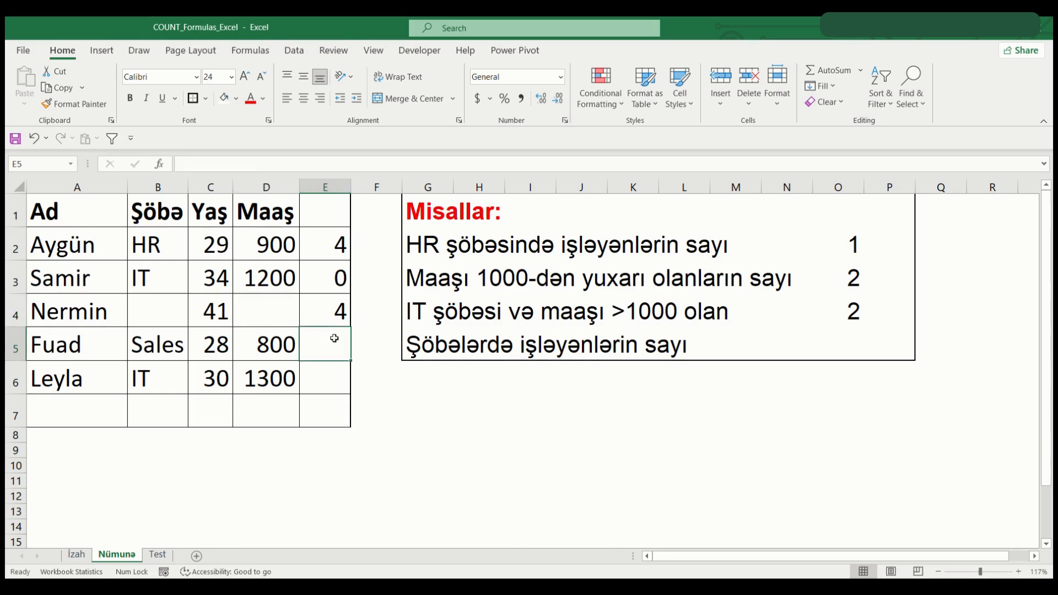
{"action": "double_click", "coordinate": [334, 339]}
{"action": "type", "text": "=counta"}
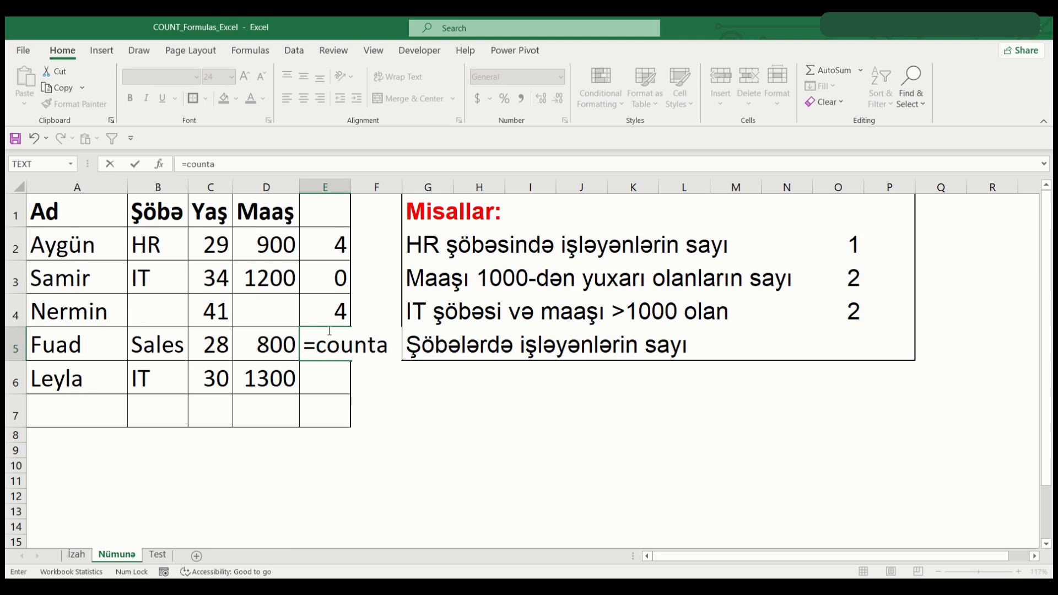
{"action": "type", "text": "("}
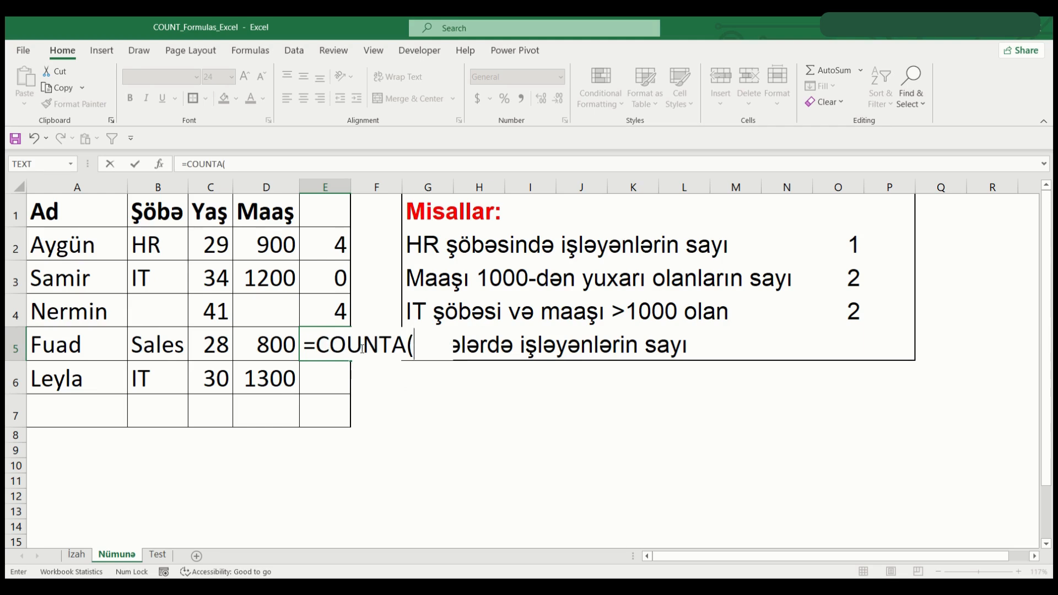
{"action": "left_click_drag", "start_coordinate": [150, 231], "coordinate": [157, 373]}
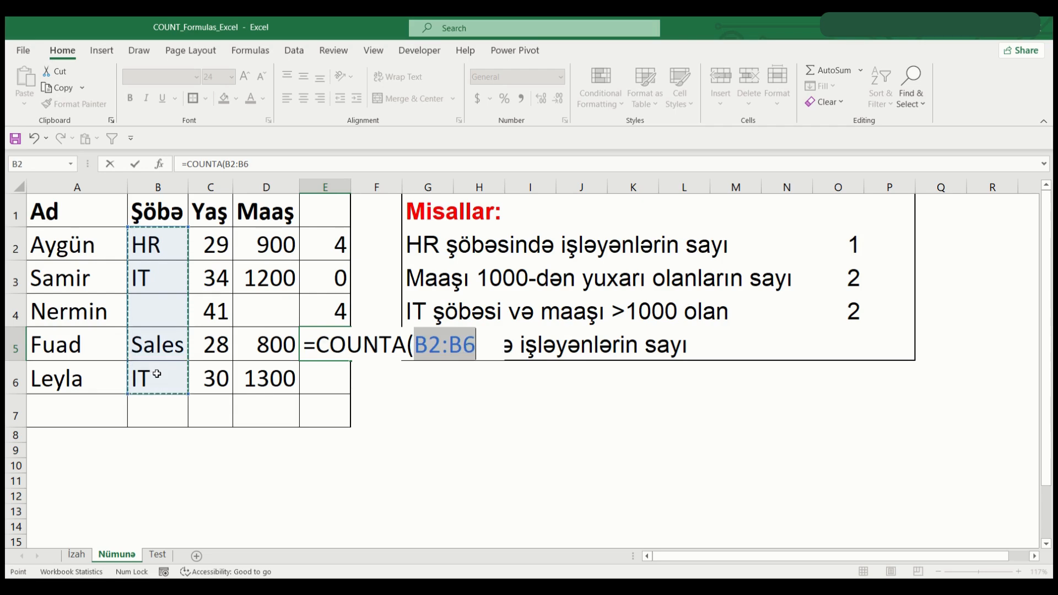
{"action": "type", "text": ")"}
{"action": "key", "text": "Return"}
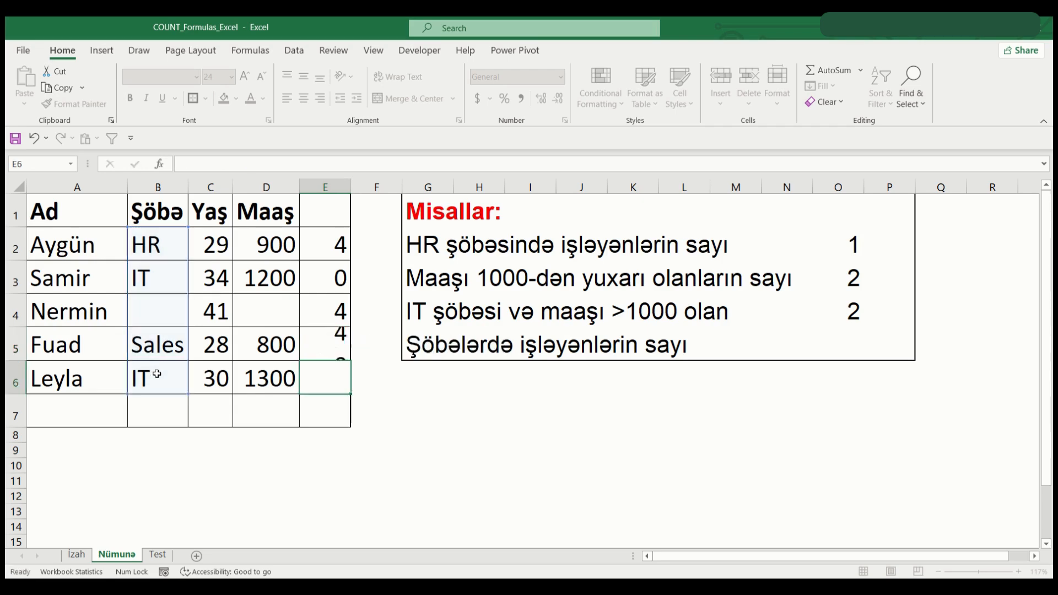
{"action": "left_click", "coordinate": [340, 351]}
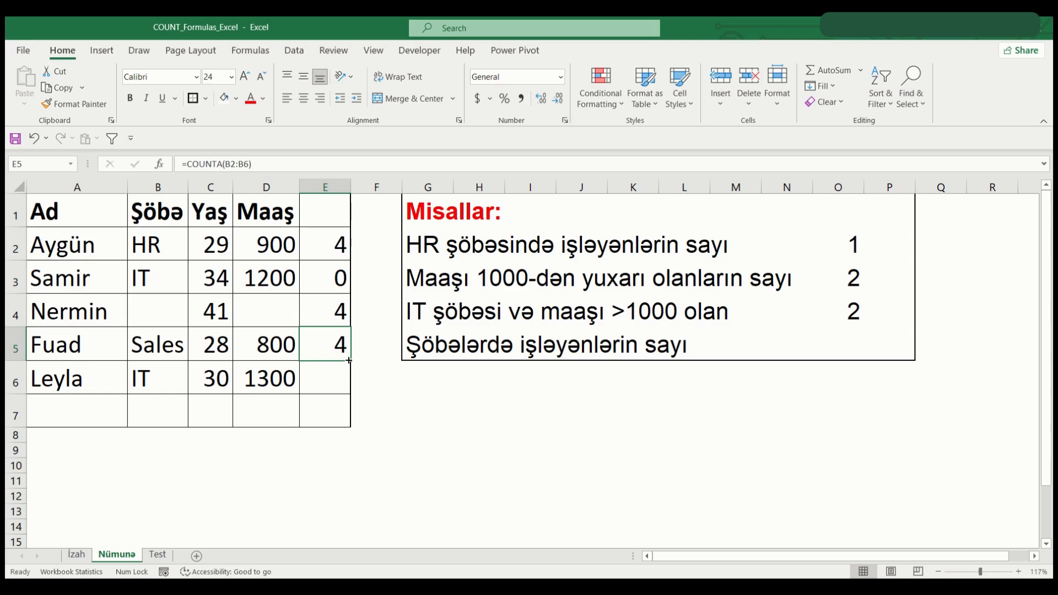
Enter a space in the empty Maaş cell D4 and check its effect on the COUNTA formula in E4
{"action": "left_click", "coordinate": [254, 311]}
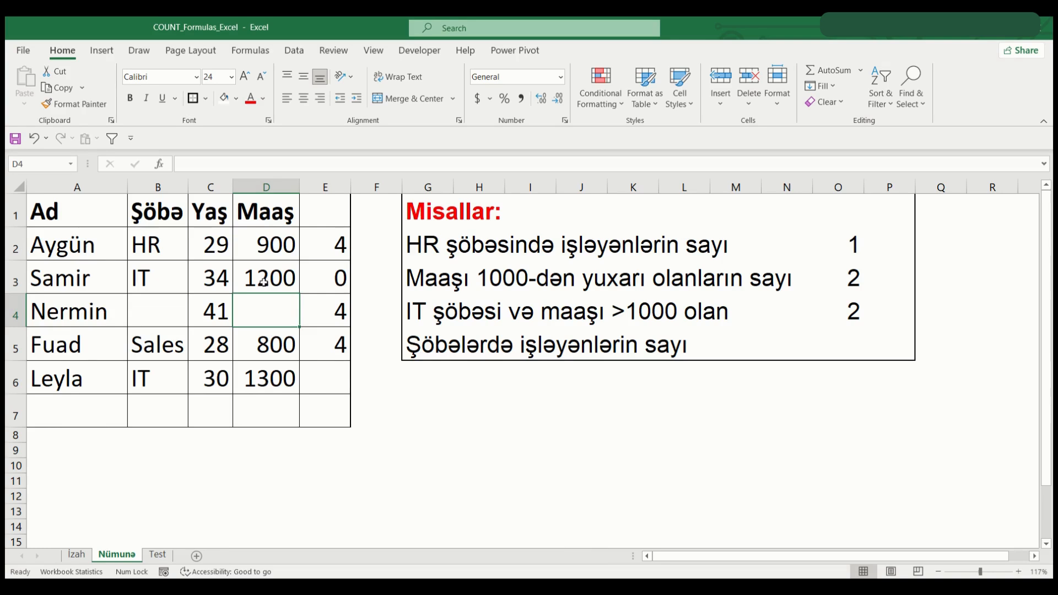
{"action": "double_click", "coordinate": [285, 312]}
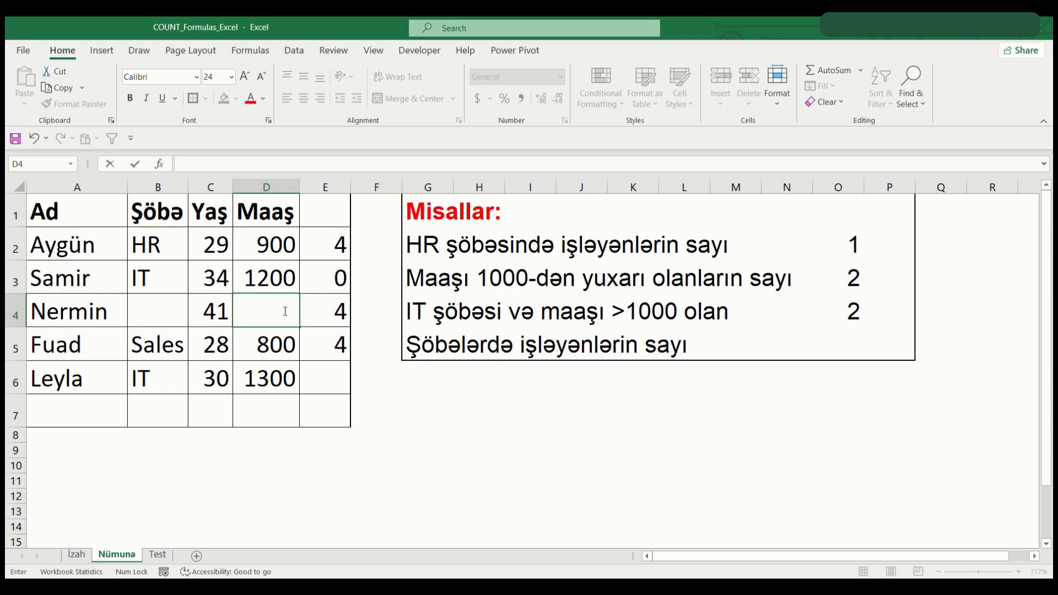
{"action": "key", "text": "Return"}
{"action": "left_click", "coordinate": [333, 319]}
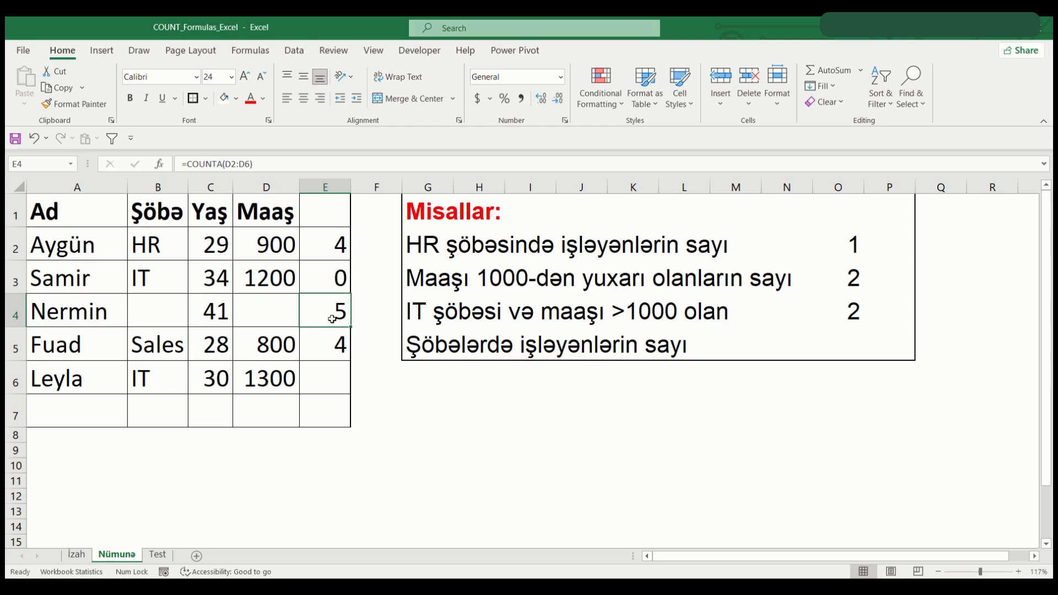
{"action": "double_click", "coordinate": [332, 319]}
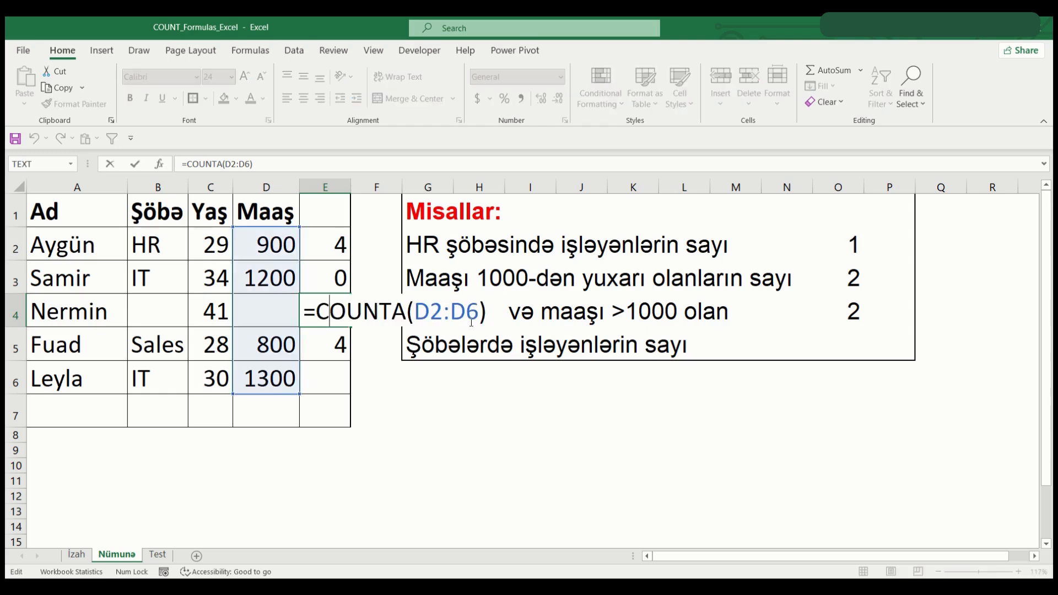
{"action": "key", "text": "Escape"}
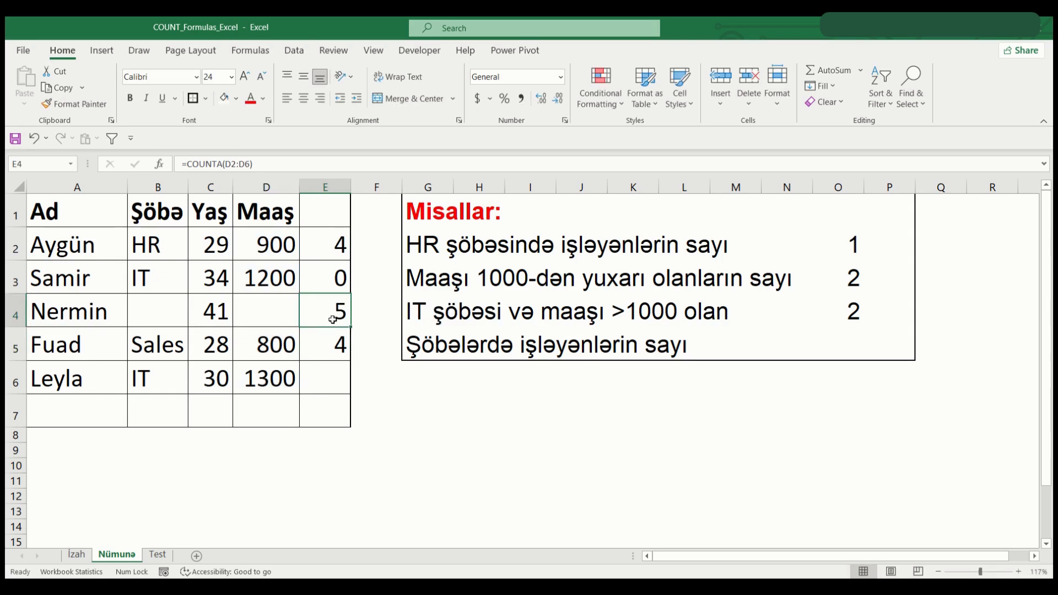
{"action": "left_click", "coordinate": [263, 313]}
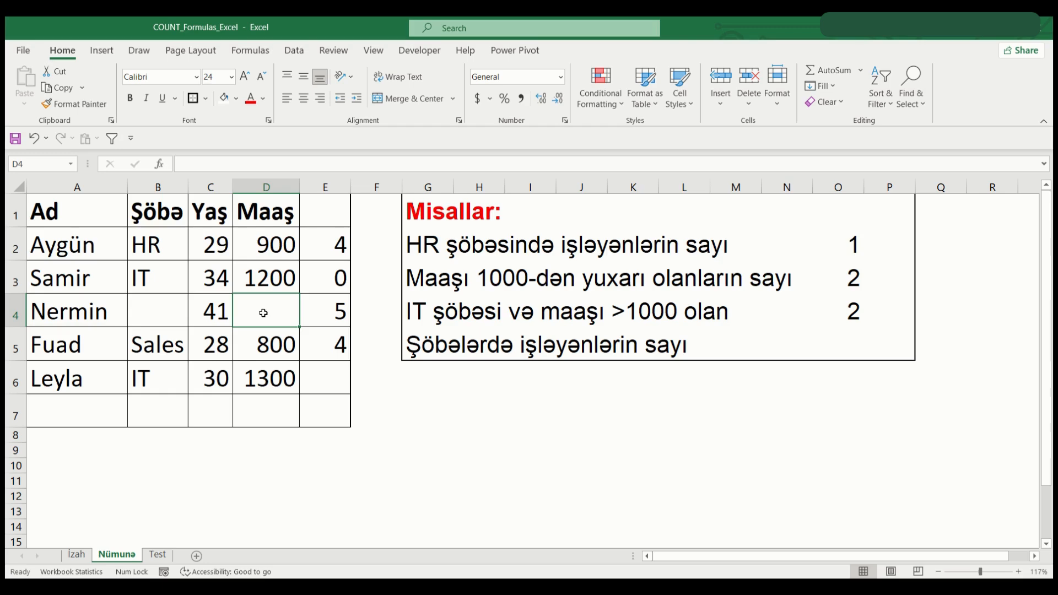
Enter =COUNTBLANK(D2:D6) in cell E6 to count the blank cells of the Maaş column
{"action": "left_click", "coordinate": [327, 382]}
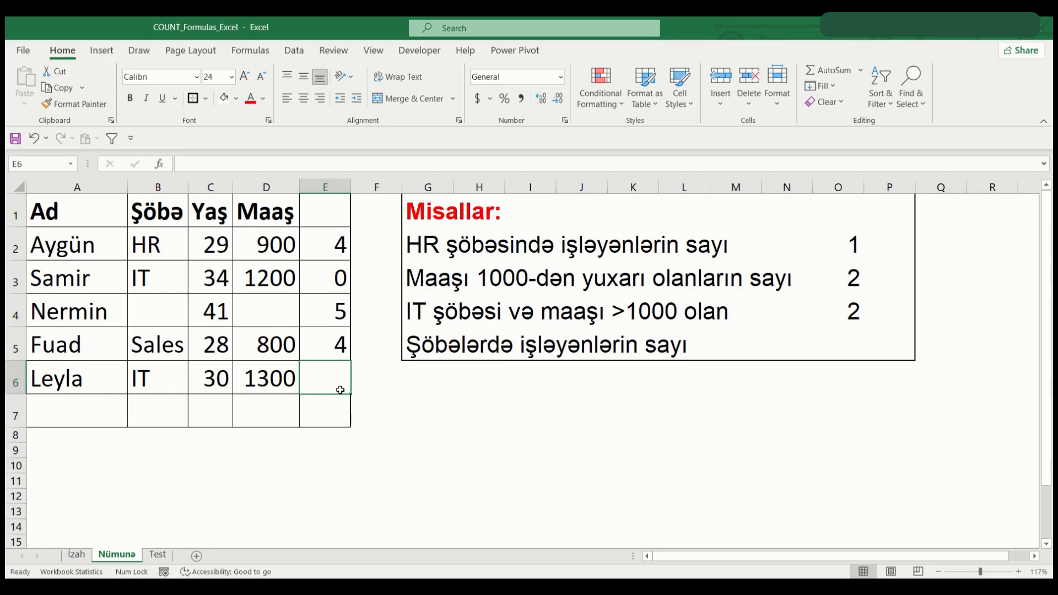
{"action": "type", "text": "="}
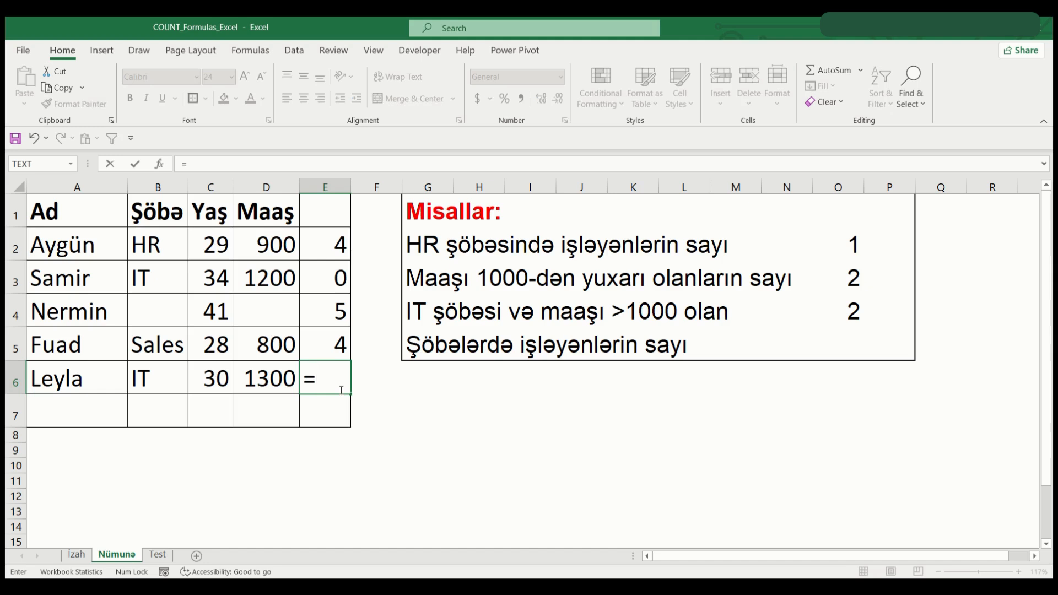
{"action": "type", "text": "count"}
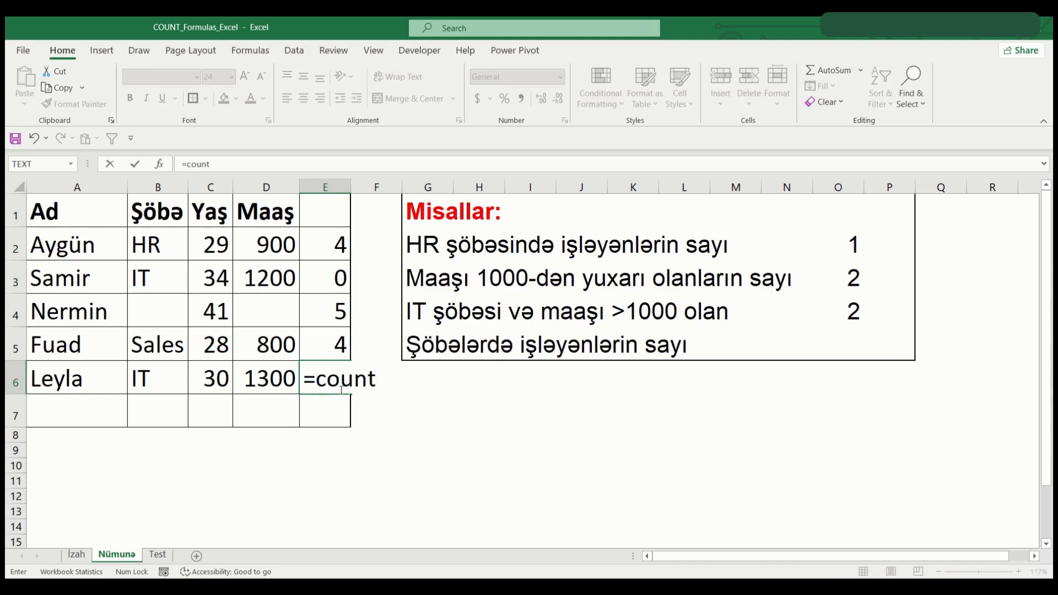
{"action": "double_click", "coordinate": [369, 426]}
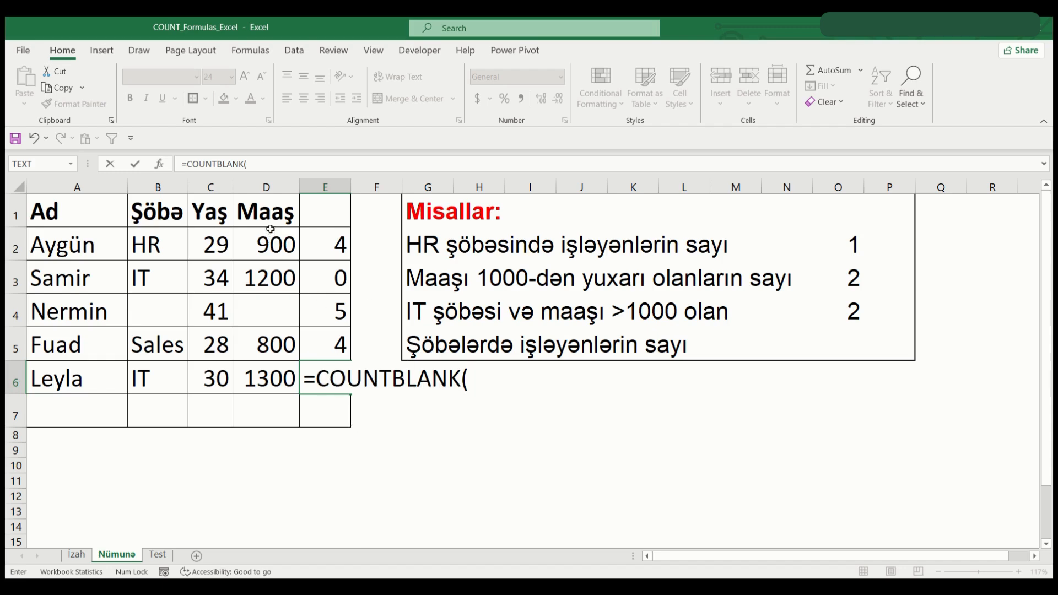
{"action": "left_click_drag", "start_coordinate": [270, 234], "coordinate": [260, 380]}
{"action": "type", "text": ")"}
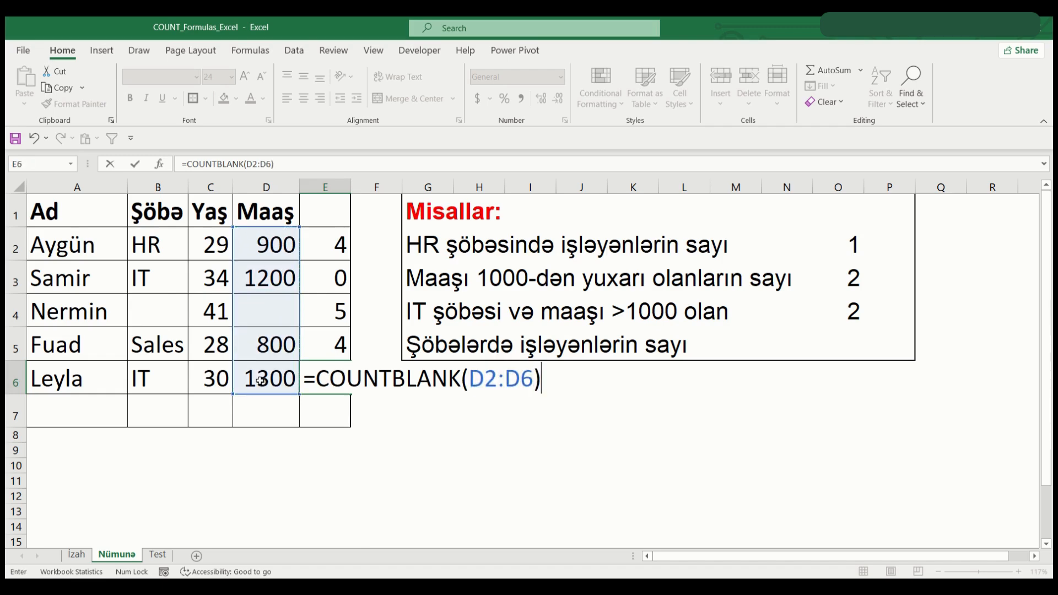
{"action": "key", "text": "Return"}
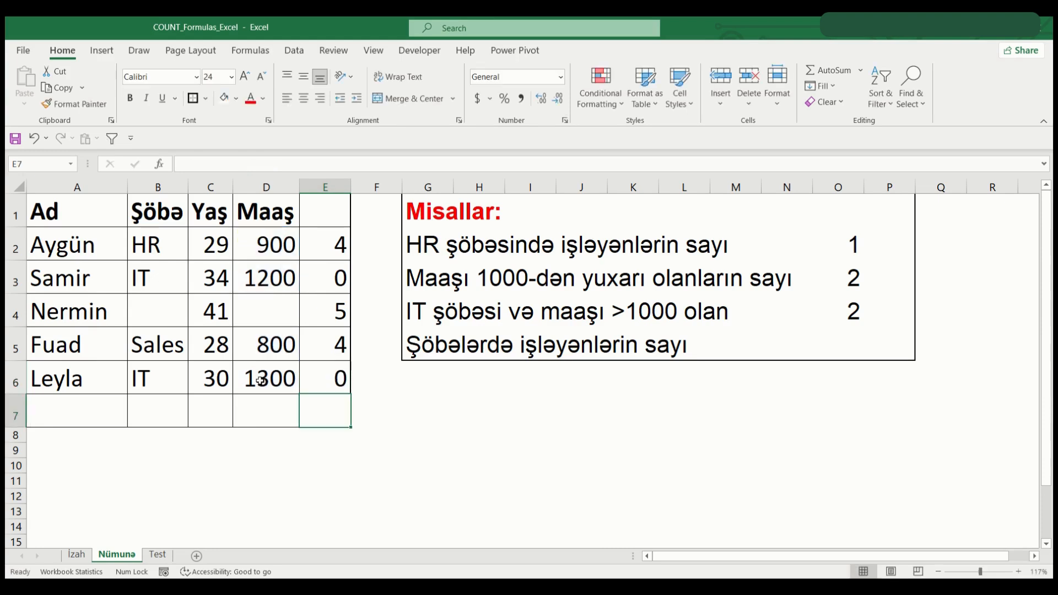
{"action": "left_click", "coordinate": [346, 382]}
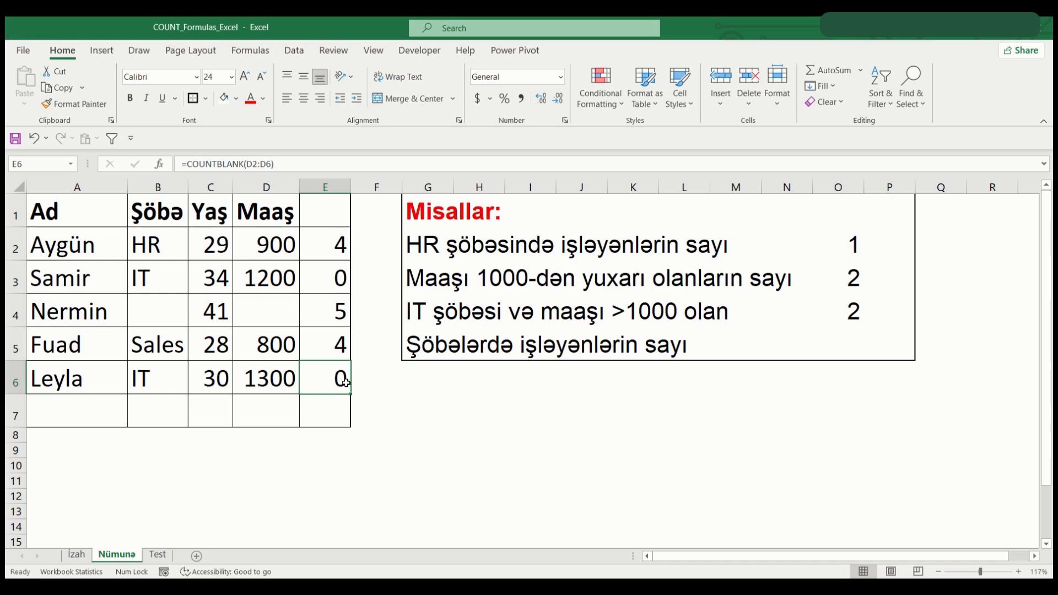
Remove the space from cell D4 so that the Maaş cell is truly empty
{"action": "double_click", "coordinate": [295, 312]}
{"action": "key", "text": "BackSpace"}
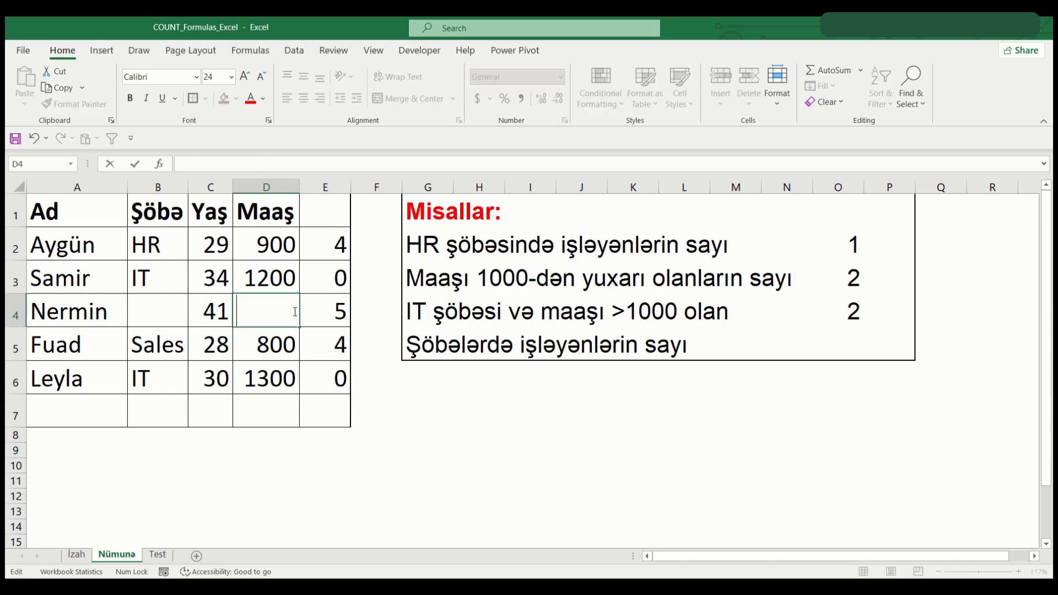
{"action": "key", "text": "Return"}
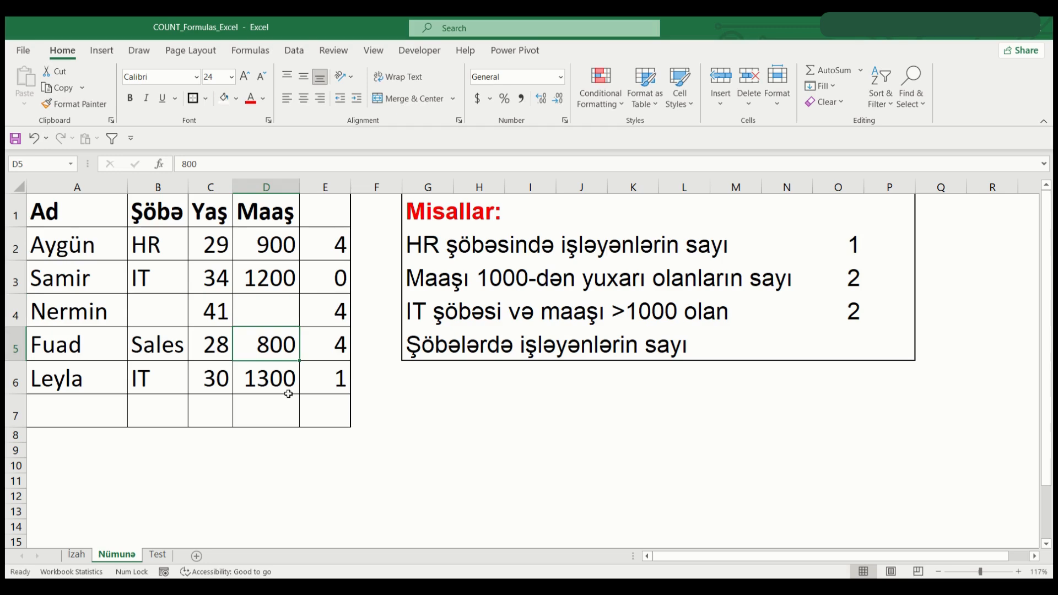
Compare the COUNTBLANK formula in E6 and the COUNTA formula in E4 with the Maaş entries they cover
{"action": "left_click", "coordinate": [327, 382]}
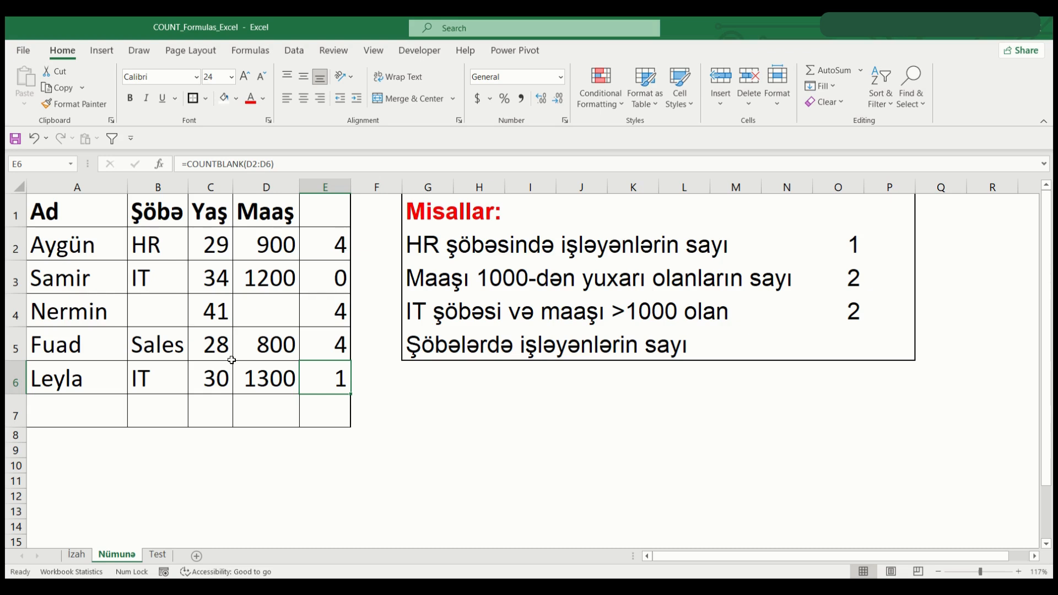
{"action": "double_click", "coordinate": [343, 380]}
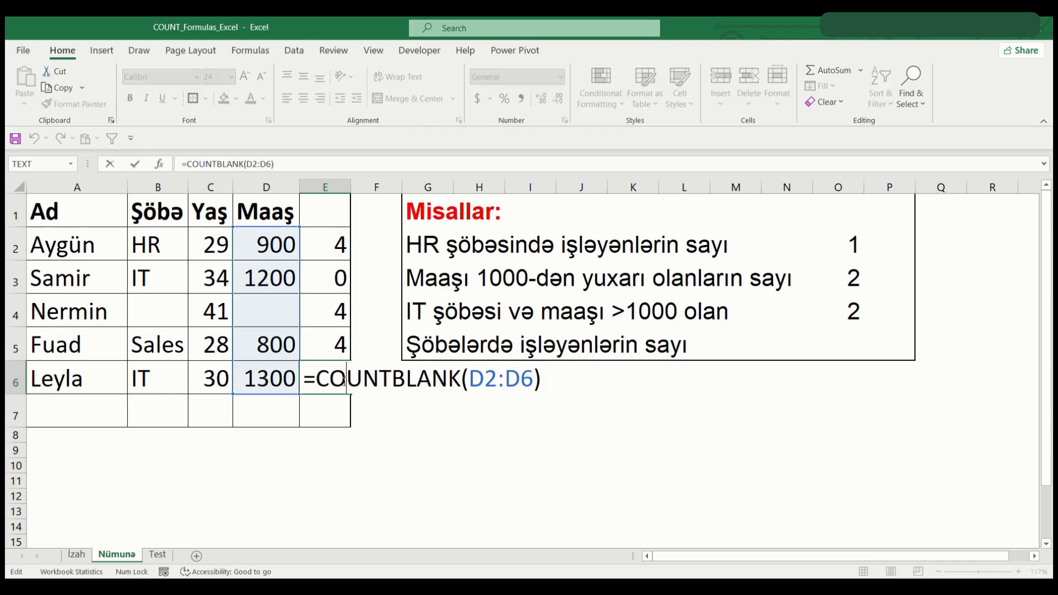
{"action": "left_click", "coordinate": [459, 379]}
{"action": "left_click", "coordinate": [332, 319]}
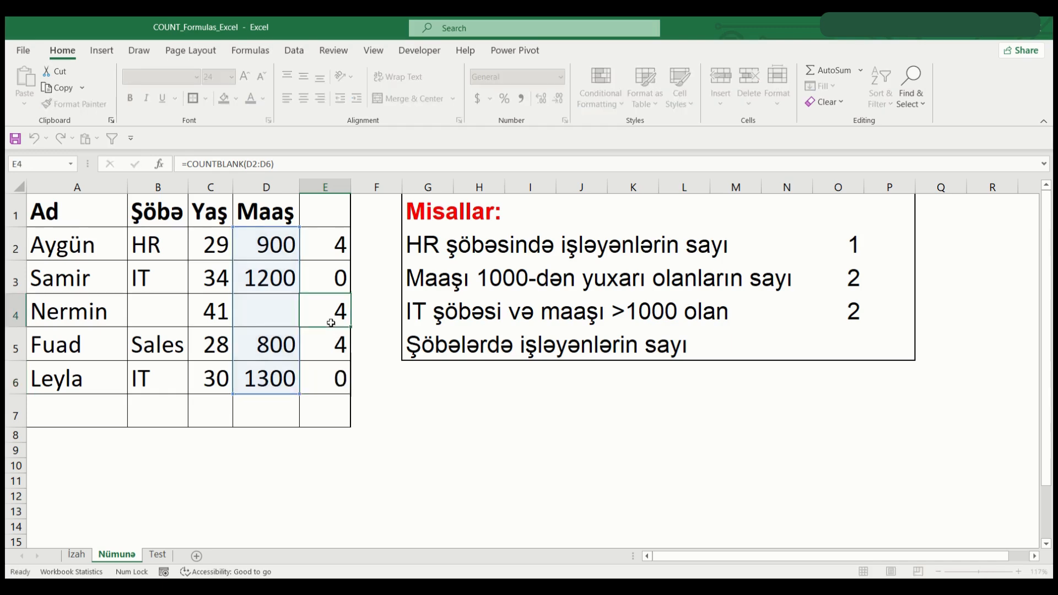
{"action": "double_click", "coordinate": [332, 317]}
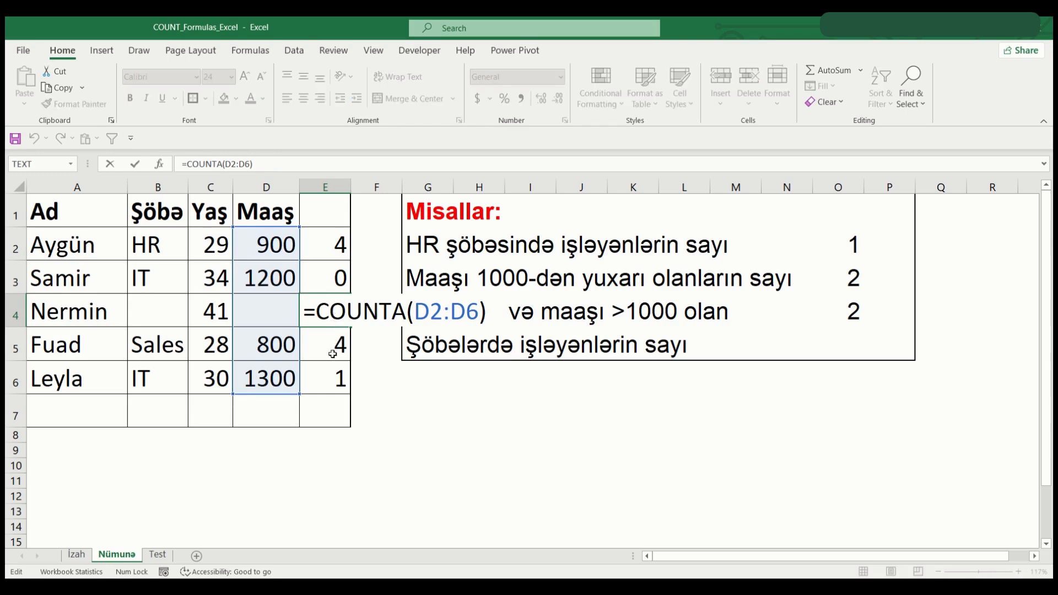
{"action": "key", "text": "Escape"}
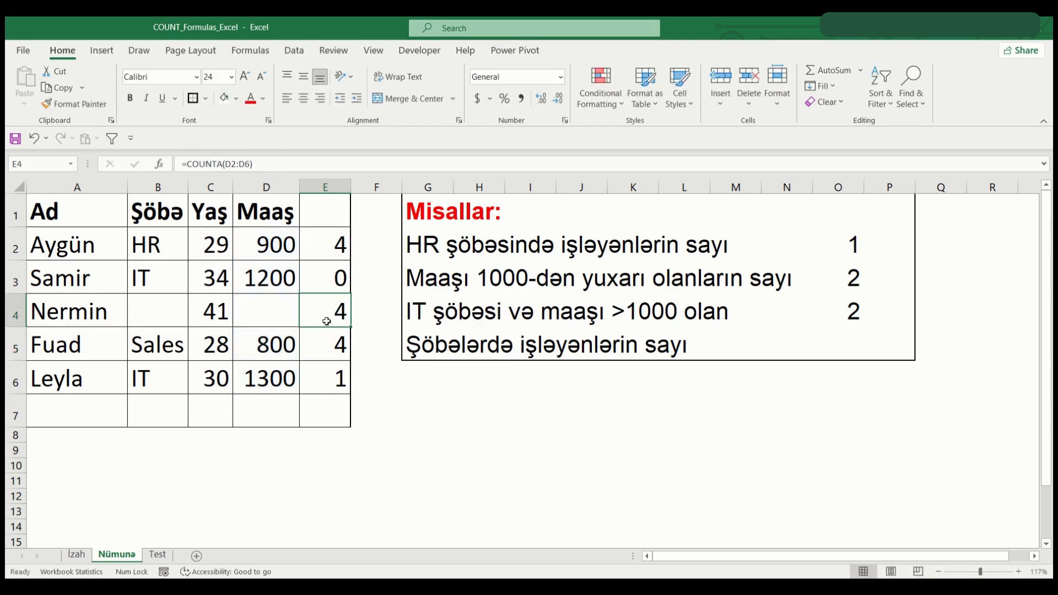
{"action": "left_click", "coordinate": [276, 249]}
{"action": "left_click", "coordinate": [277, 278]}
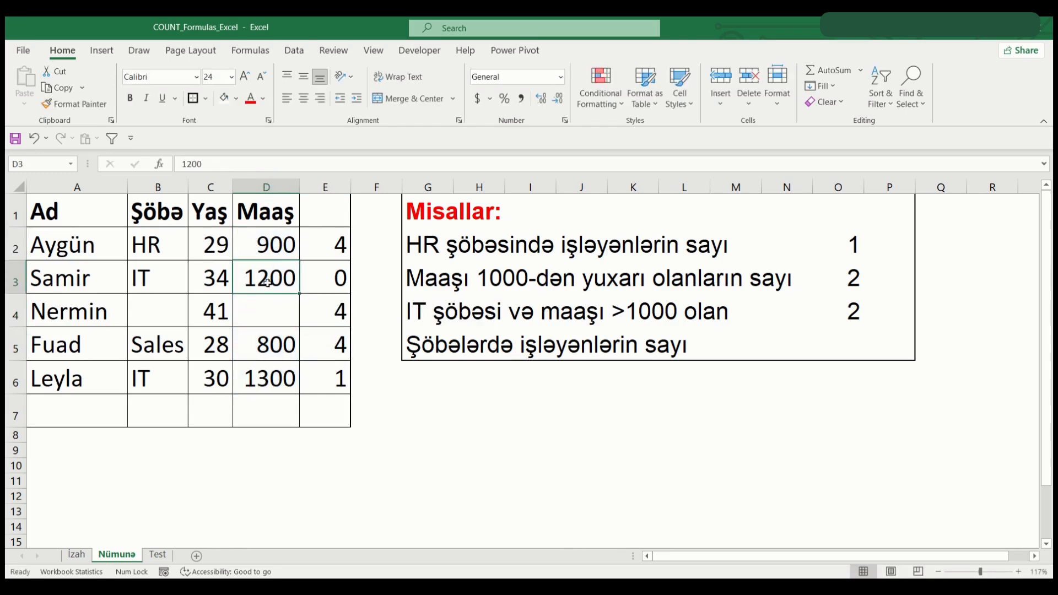
Enter a space in the empty Maaş cell D4 and check its effect on the COUNTBLANK formula in E6
{"action": "left_click", "coordinate": [276, 353]}
{"action": "left_click", "coordinate": [341, 386]}
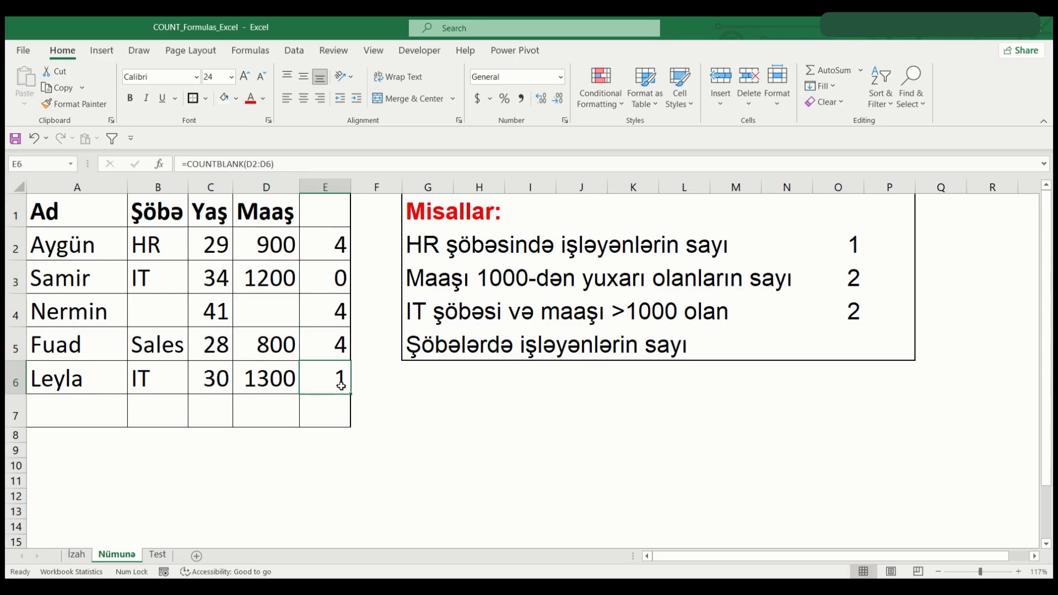
{"action": "left_click", "coordinate": [266, 309]}
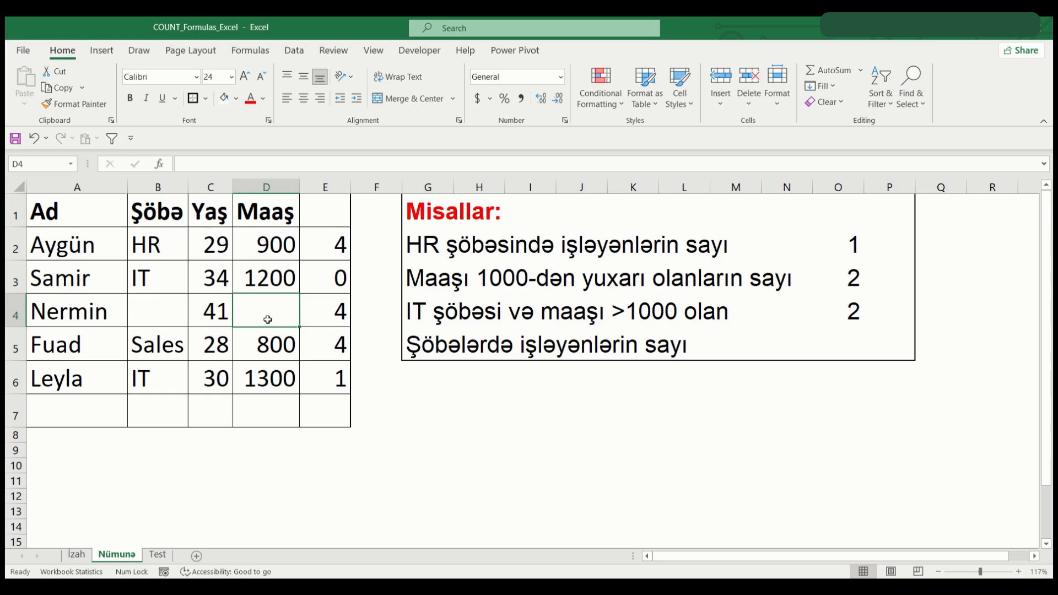
{"action": "double_click", "coordinate": [267, 319]}
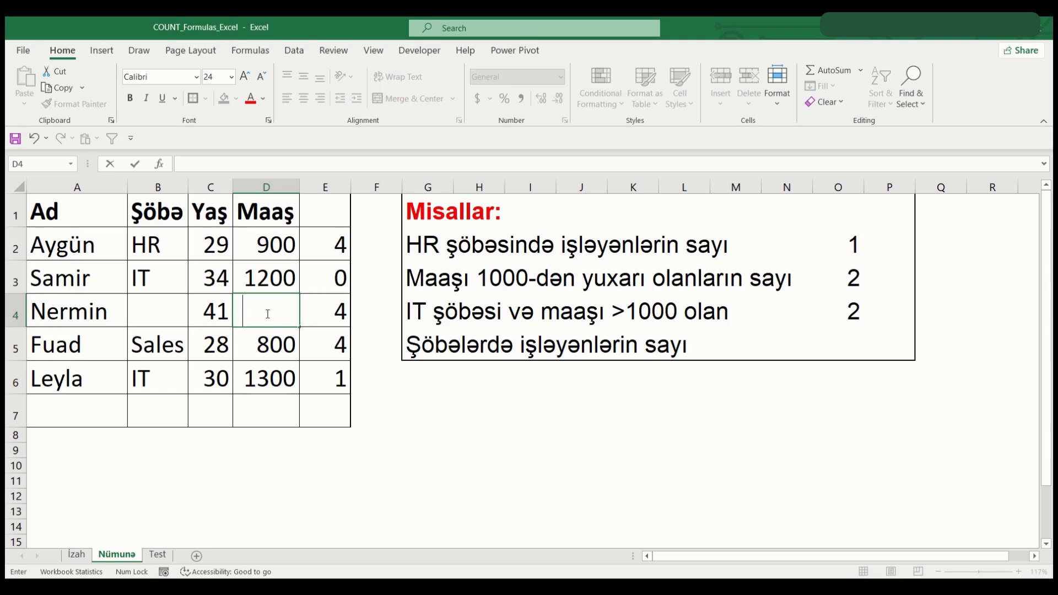
{"action": "key", "text": "Return"}
{"action": "left_click", "coordinate": [336, 384]}
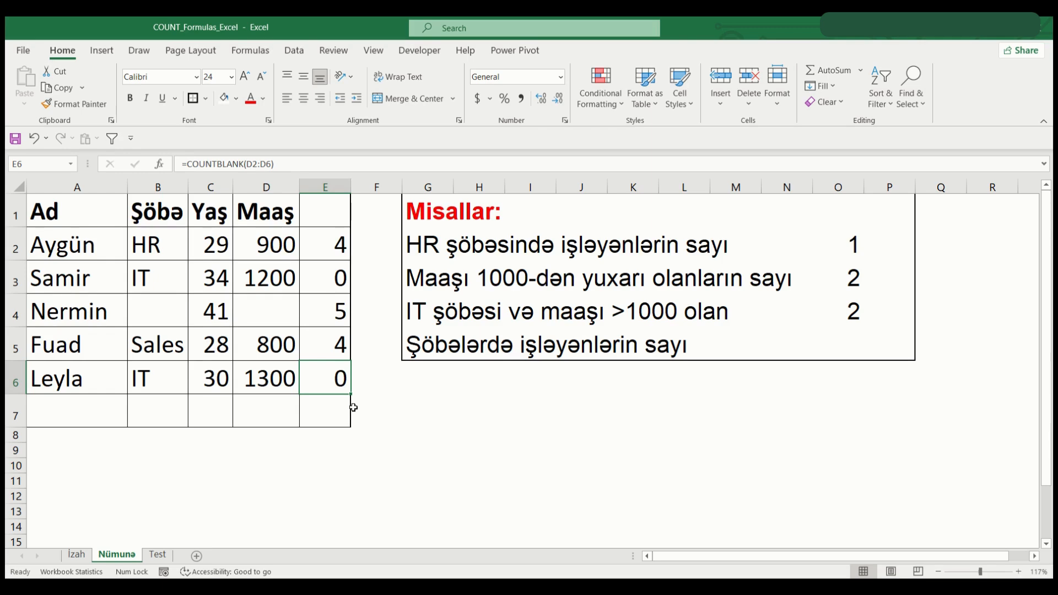
{"action": "left_click", "coordinate": [390, 400]}
{"action": "left_click", "coordinate": [330, 409]}
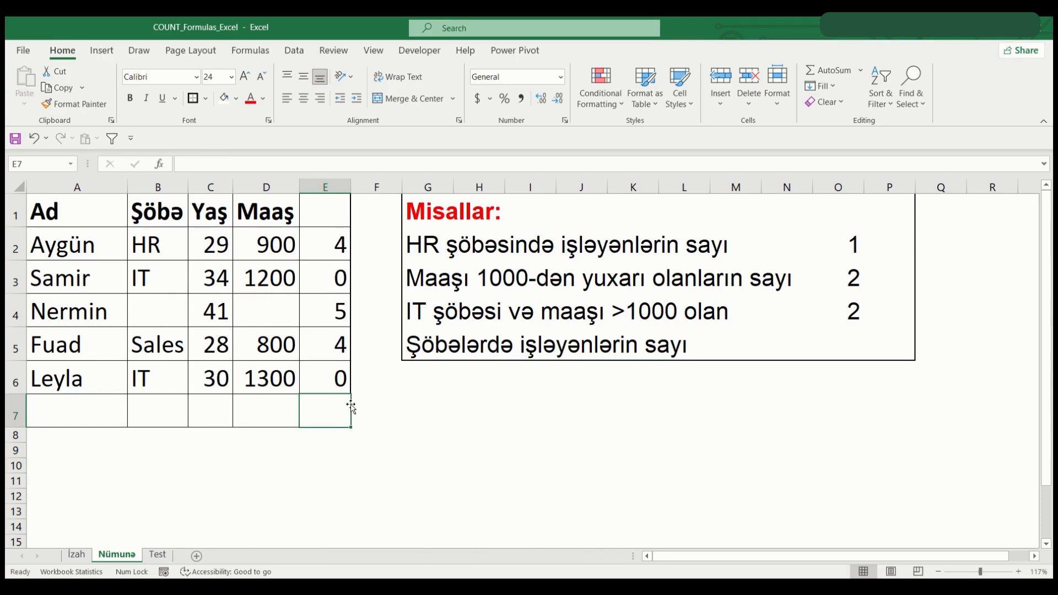
{"action": "left_click", "coordinate": [426, 396]}
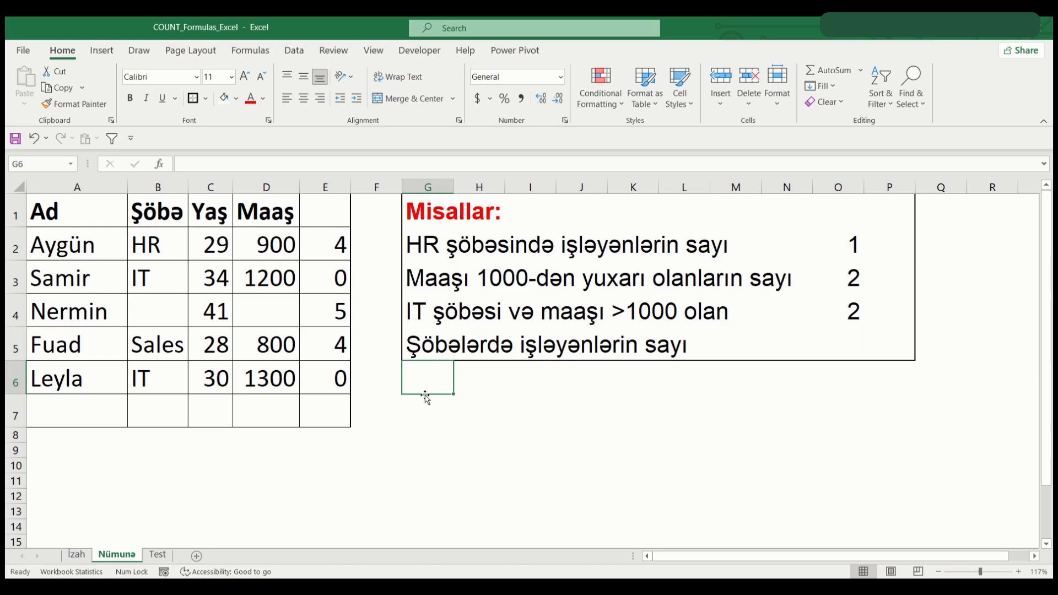
{"action": "left_click", "coordinate": [406, 408]}
{"action": "left_click", "coordinate": [316, 415]}
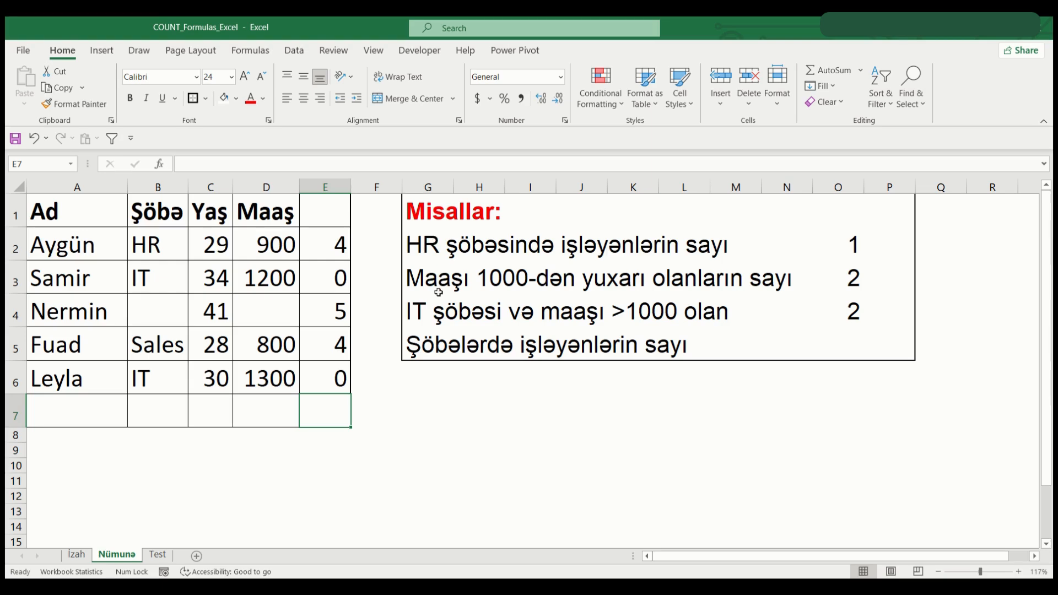
Review the example about counting HR employees and enter HR in the empty Şöbə cell B4
{"action": "left_click_drag", "start_coordinate": [419, 244], "coordinate": [877, 246]}
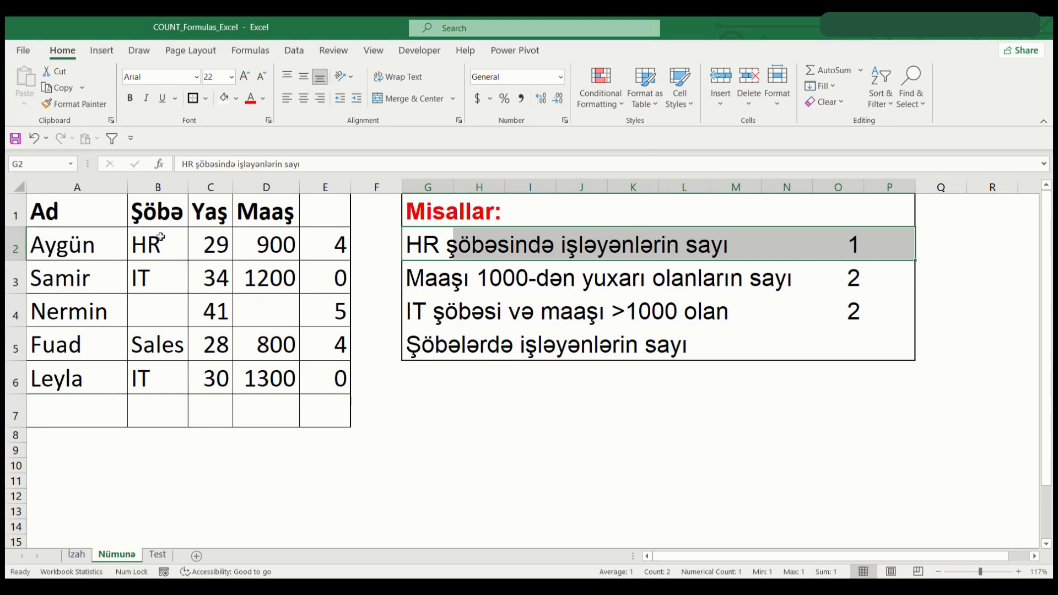
{"action": "left_click", "coordinate": [182, 322]}
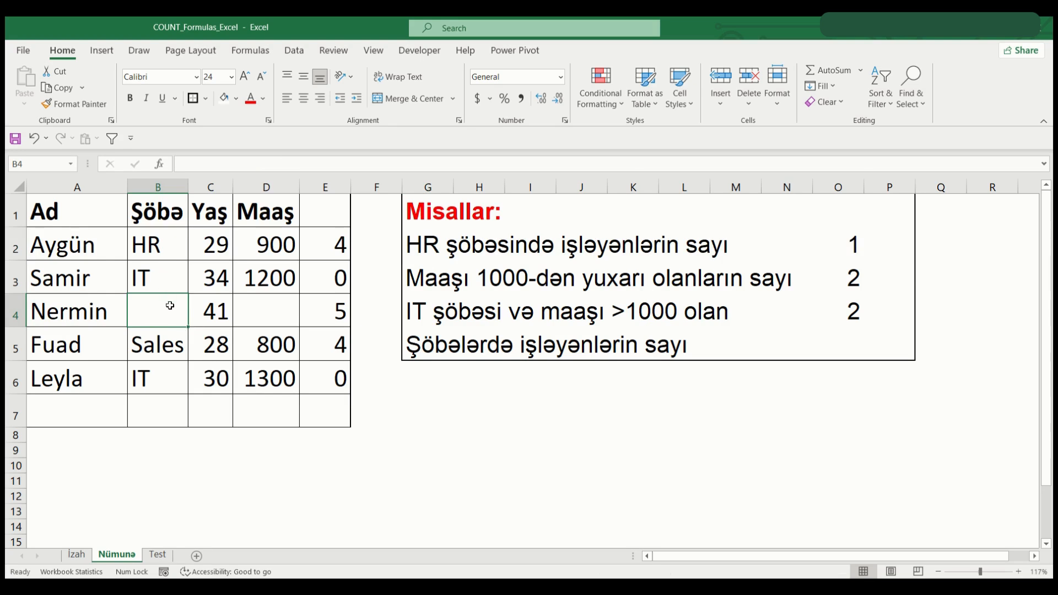
{"action": "type", "text": "HR"}
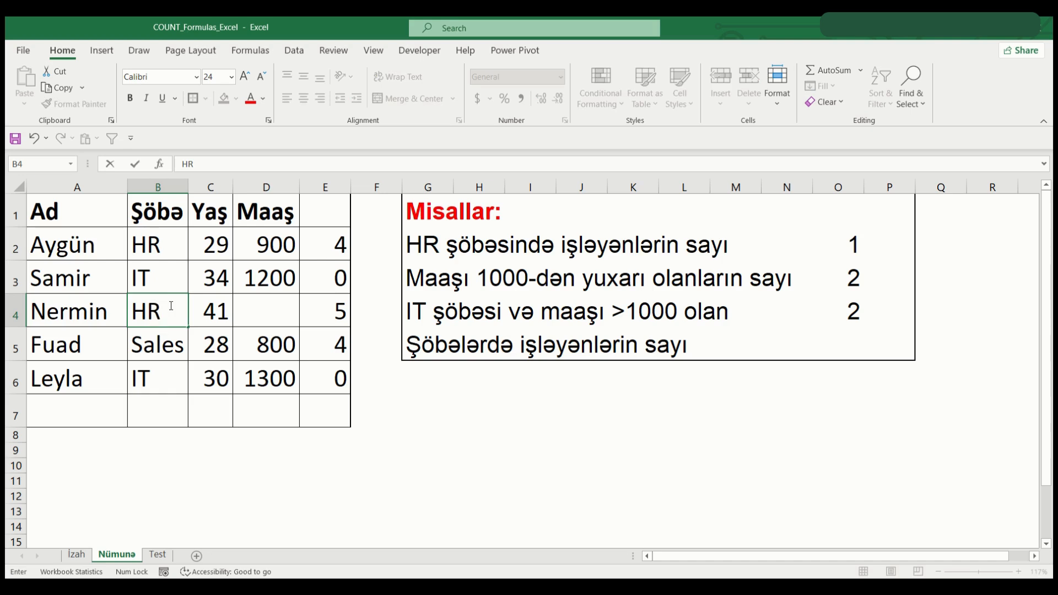
{"action": "left_click", "coordinate": [278, 382]}
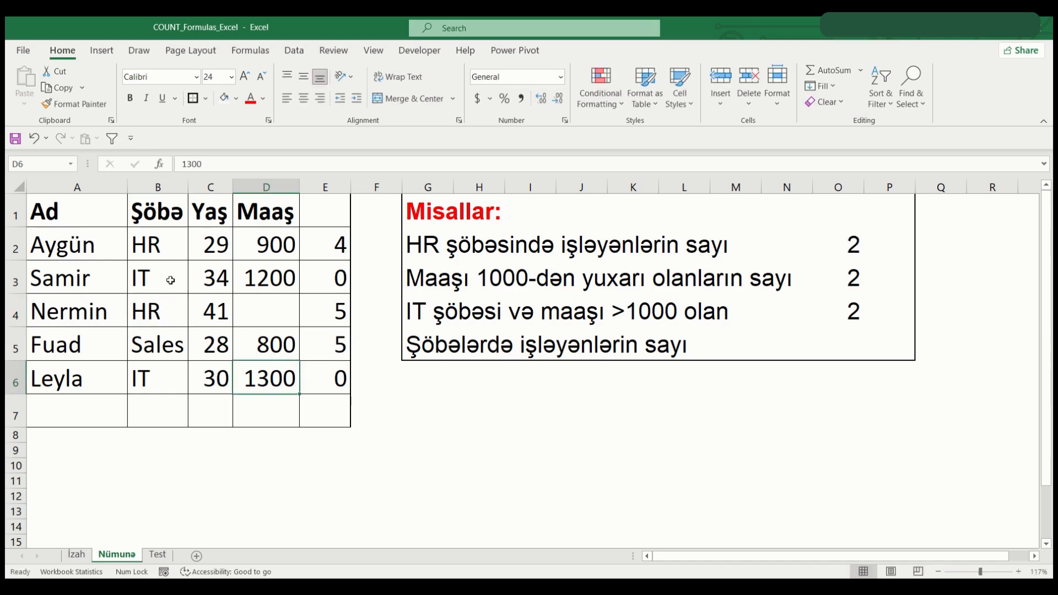
{"action": "left_click", "coordinate": [397, 388]}
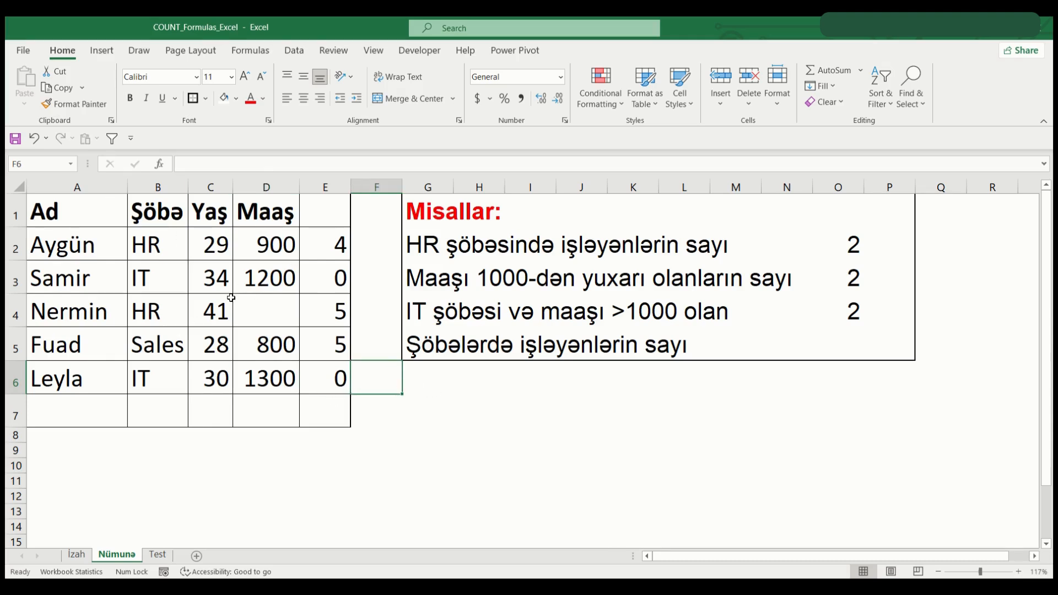
Begin a COUNTIF formula in cell E7 with the Şöbə entries B2:B6 as its range
{"action": "left_click", "coordinate": [321, 408]}
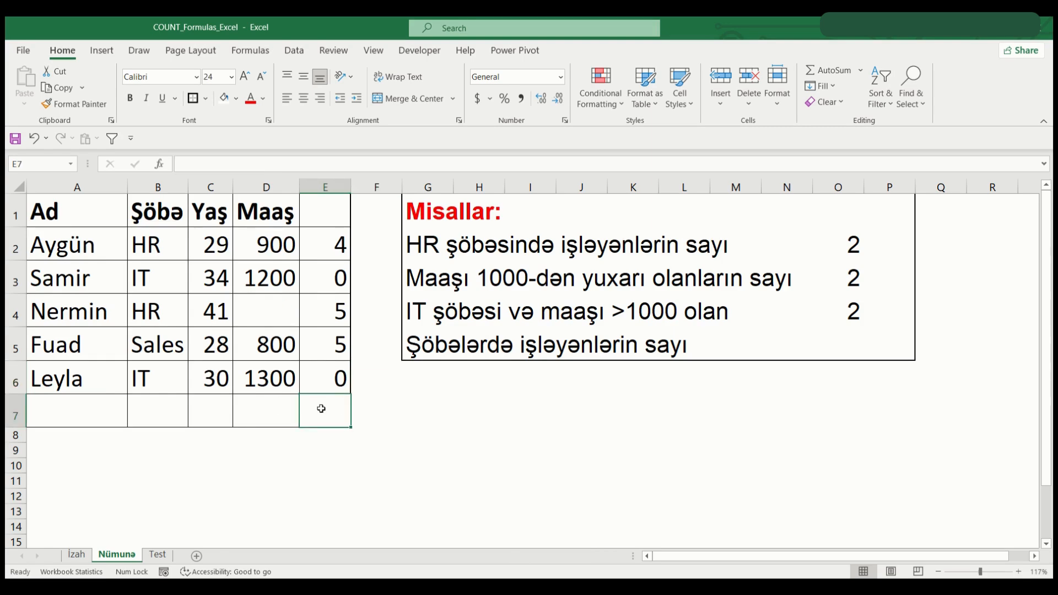
{"action": "type", "text": "=coun"}
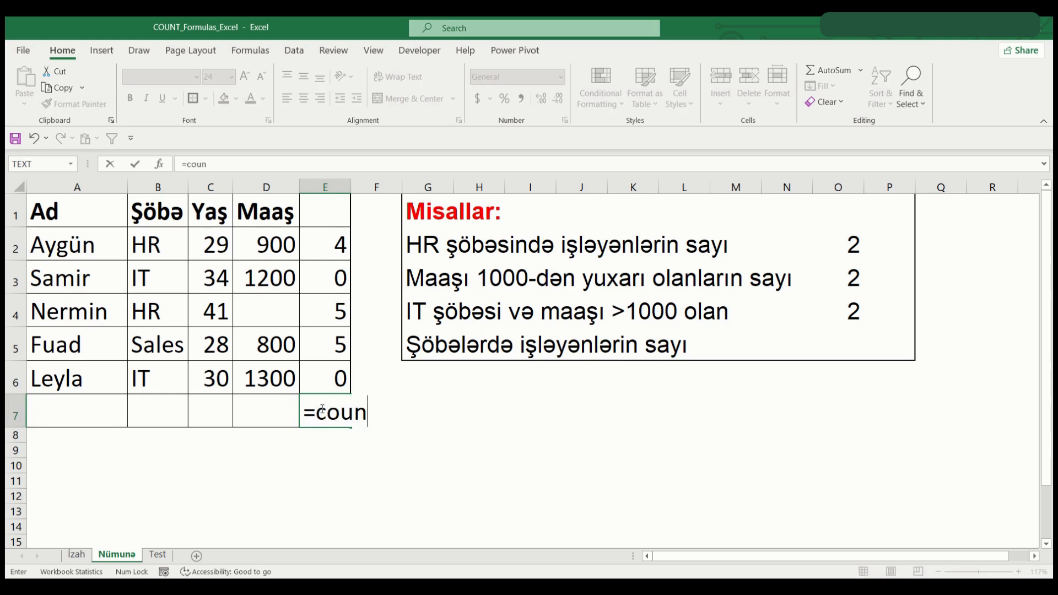
{"action": "type", "text": "tif"}
{"action": "double_click", "coordinate": [349, 438]}
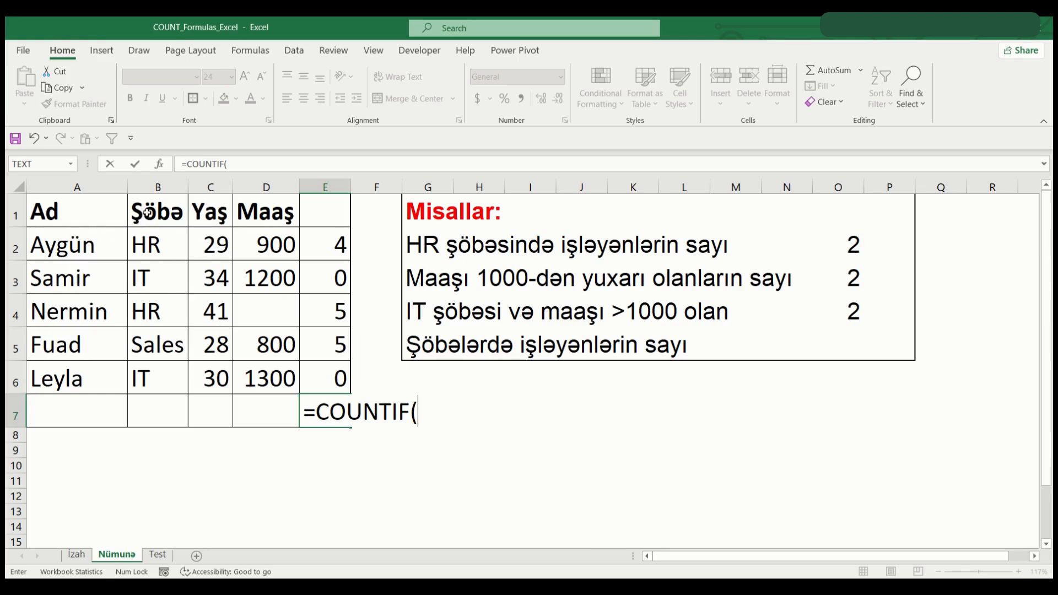
{"action": "left_click_drag", "start_coordinate": [149, 209], "coordinate": [168, 375]}
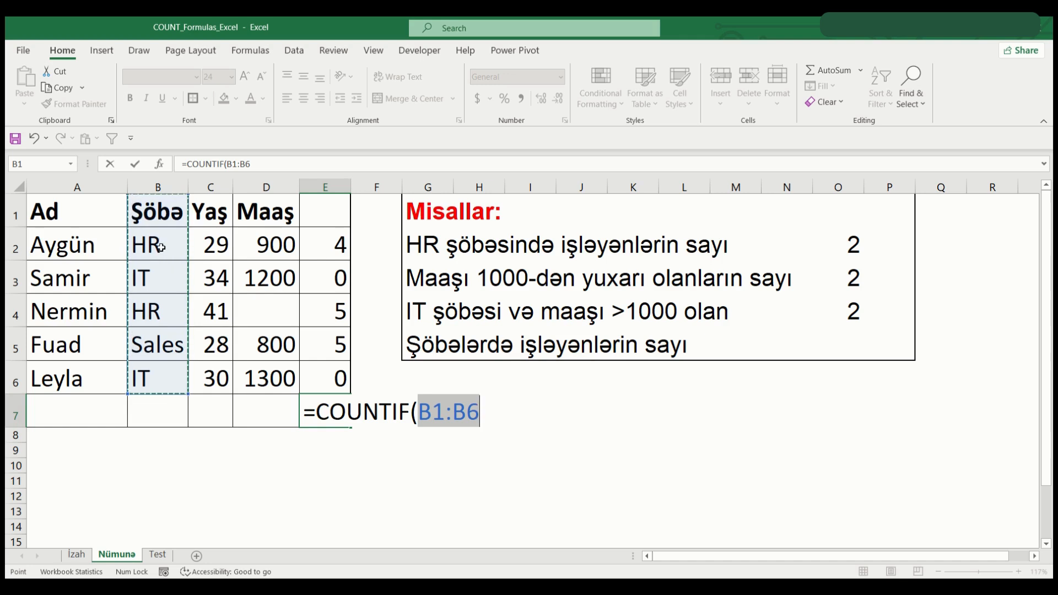
{"action": "left_click_drag", "start_coordinate": [161, 244], "coordinate": [168, 368]}
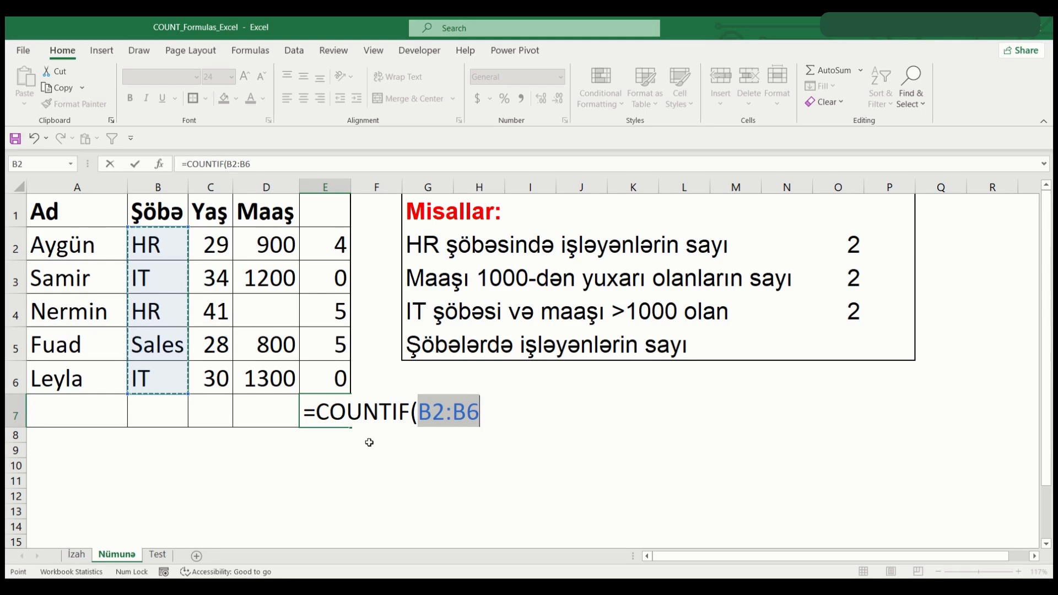
Complete the COUNTIF formula in E7 with cell B2 (HR) as its criterion
{"action": "type", "text": ","}
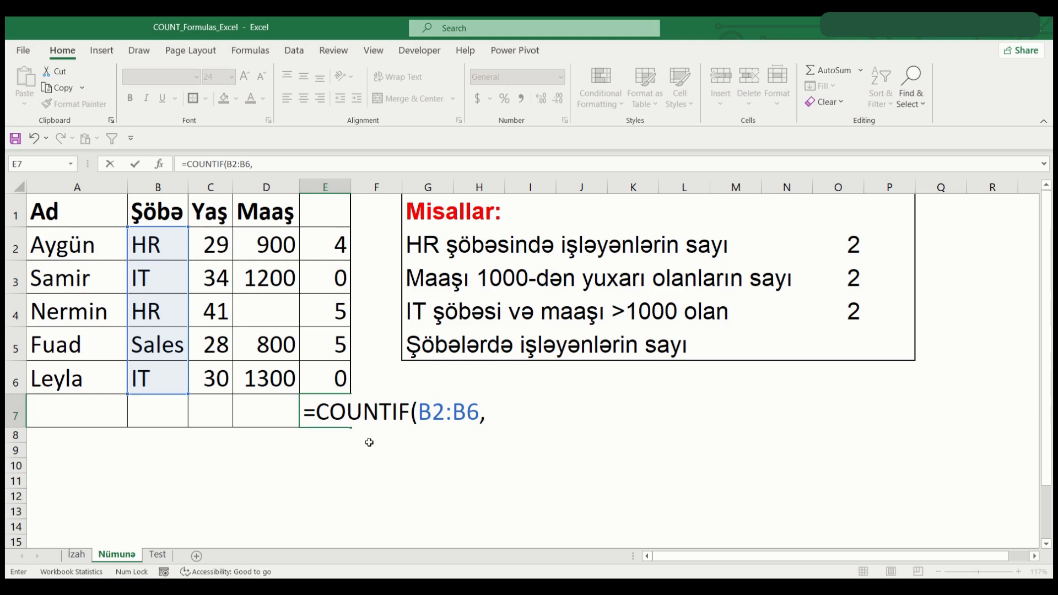
{"action": "type", "text": "\"HR\""}
{"action": "key", "text": "BackSpace"}
{"action": "key", "text": "BackSpace"}
{"action": "key", "text": "BackSpace"}
{"action": "left_click", "coordinate": [165, 249]}
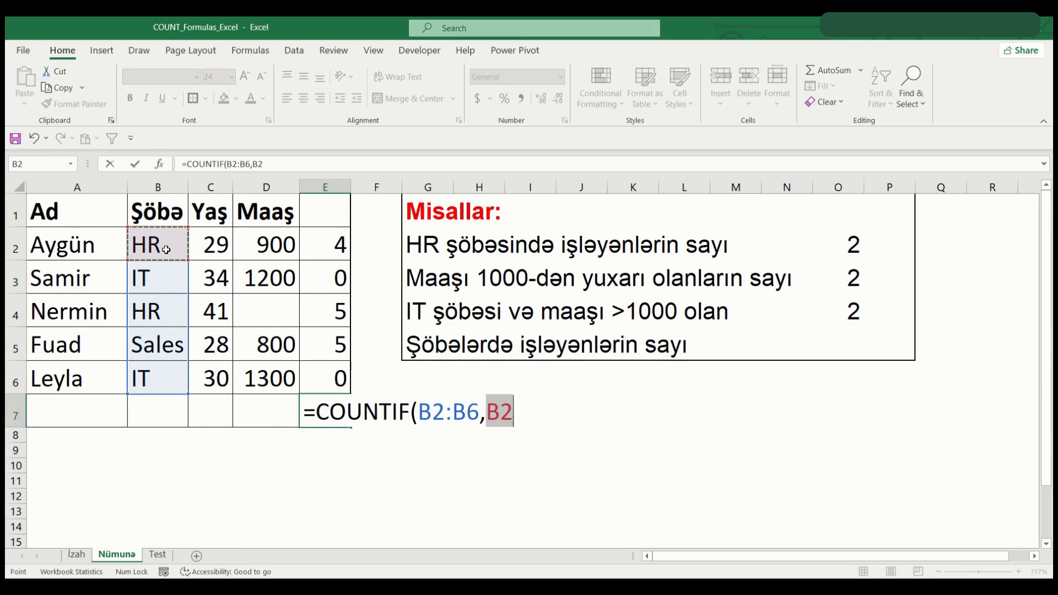
{"action": "type", "text": ")"}
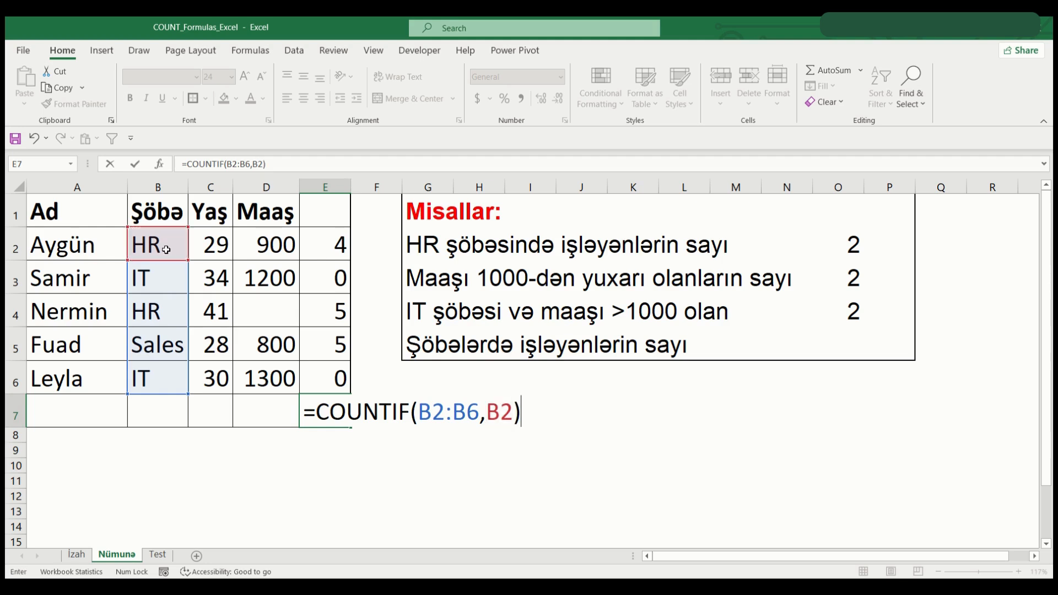
{"action": "key", "text": "Return"}
Compare the COUNTIF formula in E7 with the HR employees in rows 2 and 4
{"action": "left_click", "coordinate": [346, 419]}
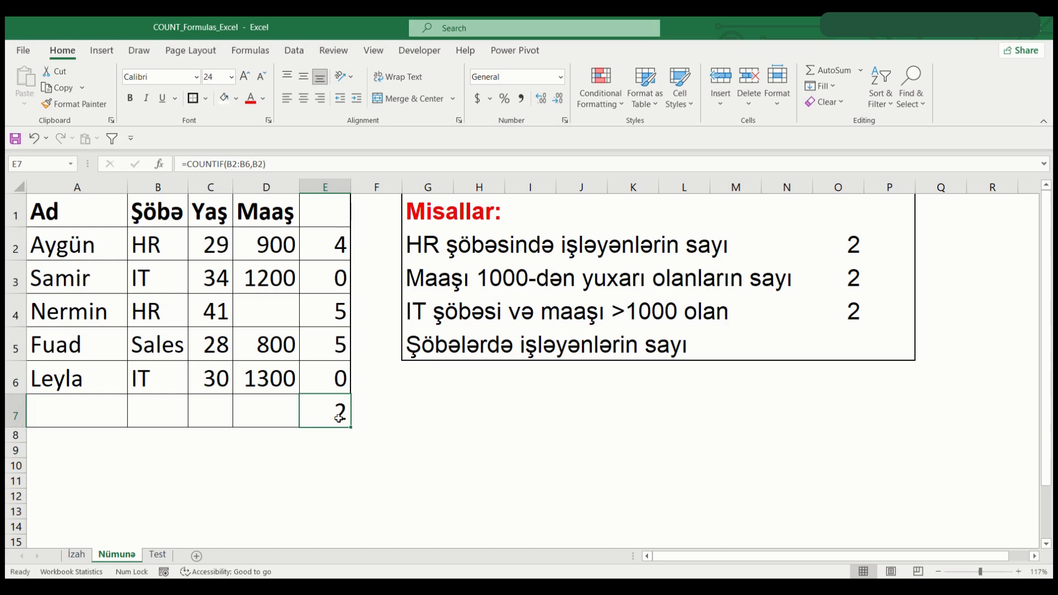
{"action": "left_click", "coordinate": [81, 315]}
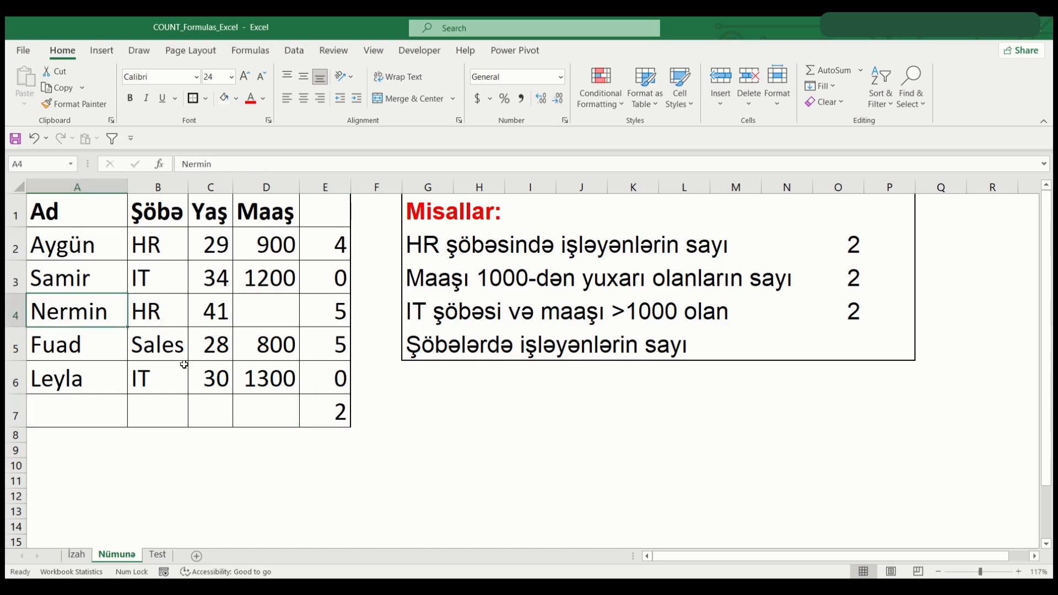
{"action": "left_click", "coordinate": [80, 238]}
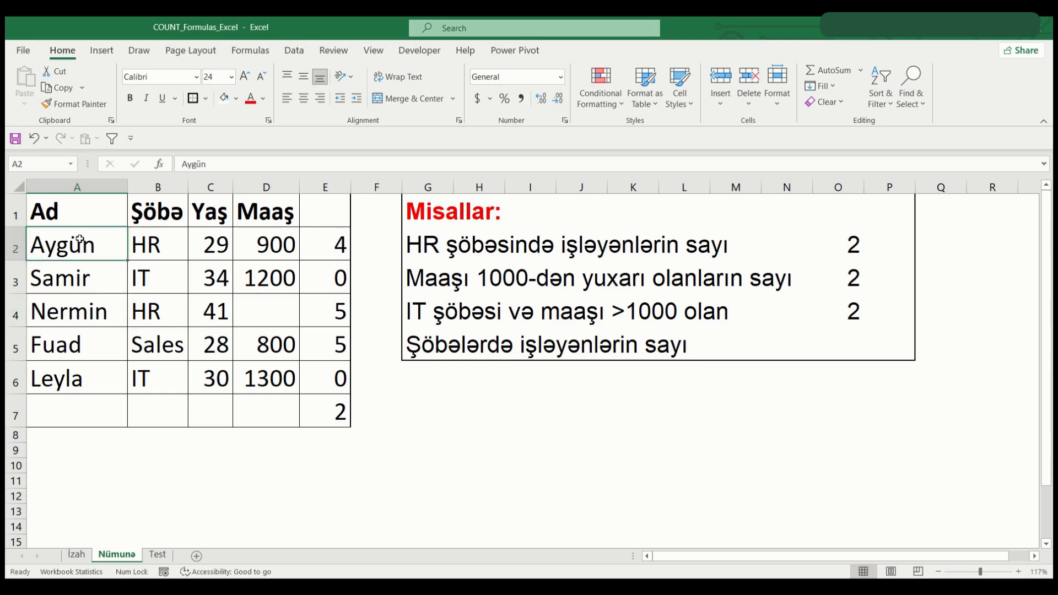
{"action": "left_click", "coordinate": [94, 308]}
{"action": "left_click", "coordinate": [156, 315]}
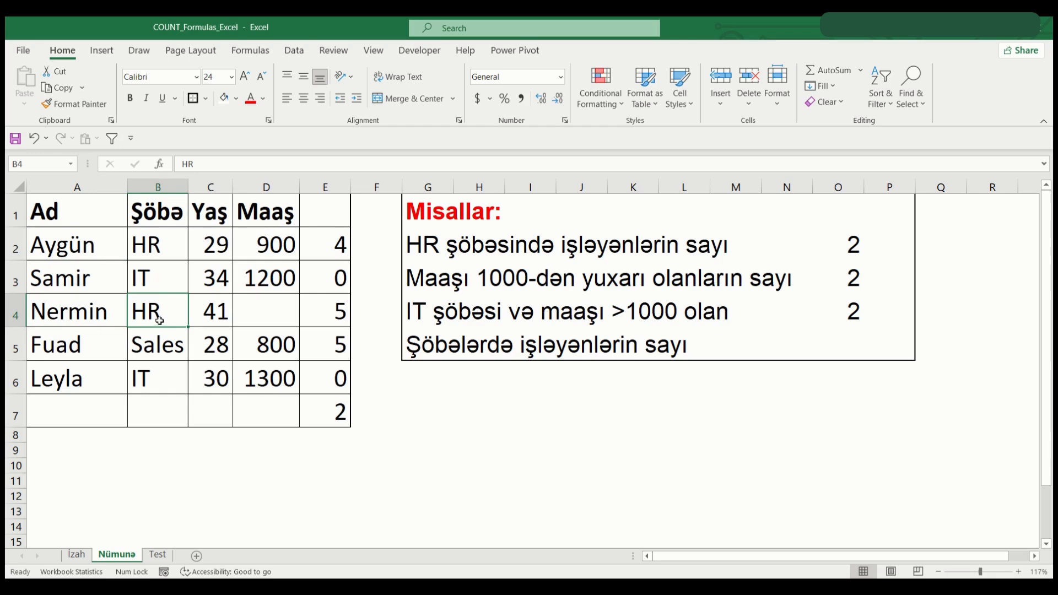
{"action": "left_click", "coordinate": [334, 415]}
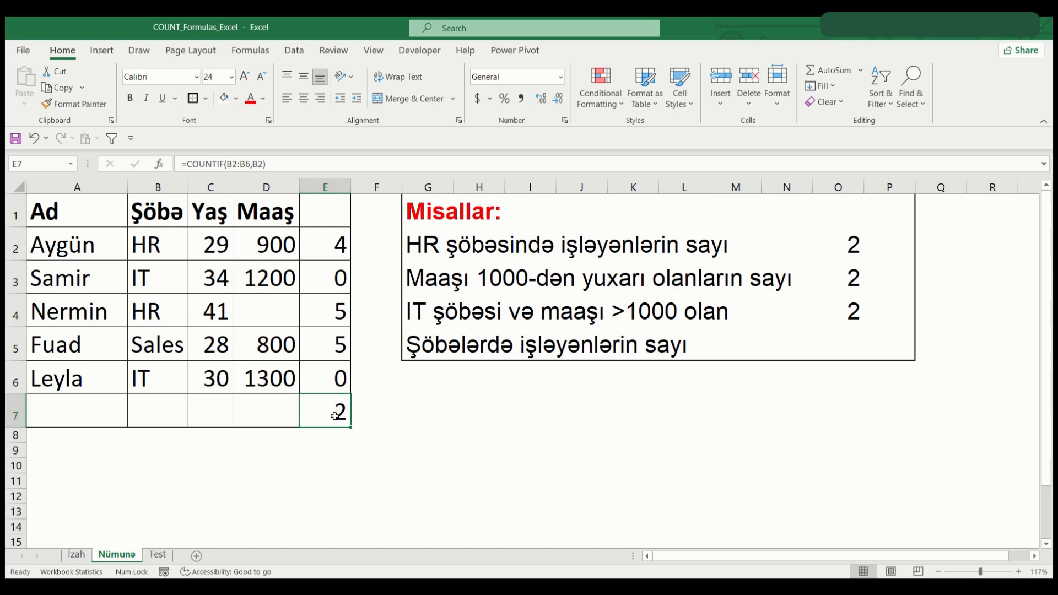
Enter =COUNTIF(D1:D6,">1000") in cell E8 to count the Maaş values above 1000
{"action": "left_click", "coordinate": [385, 418]}
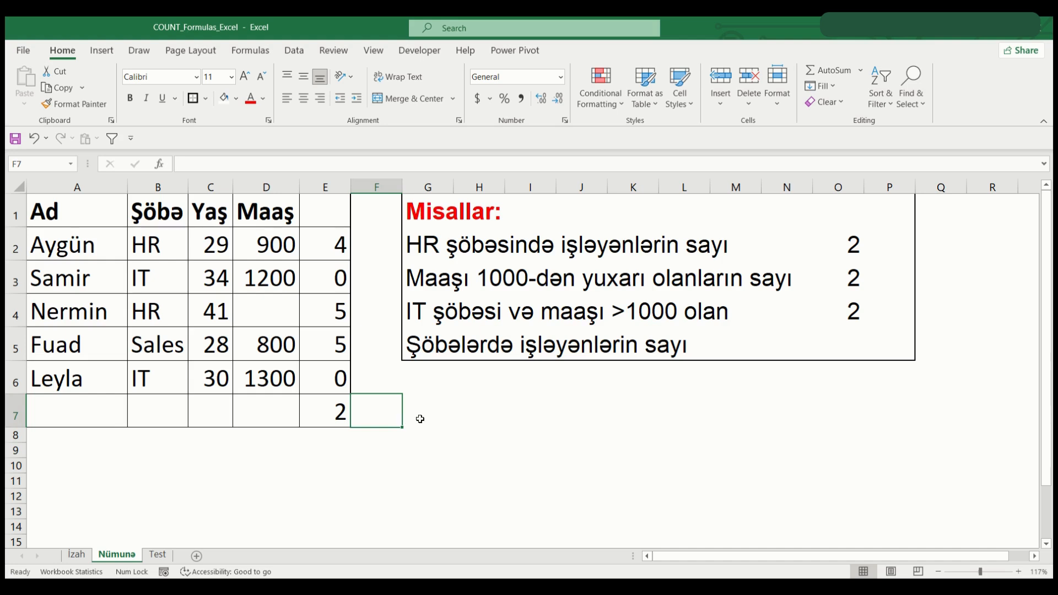
{"action": "type", "text": "="}
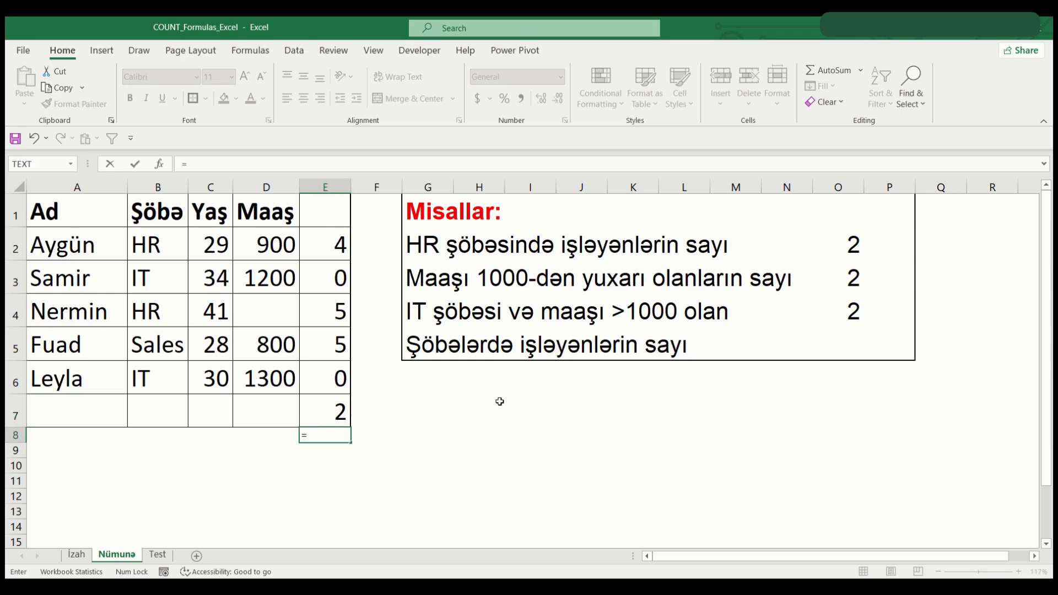
{"action": "type", "text": "counif"}
{"action": "key", "text": "BackSpace"}
{"action": "type", "text": "tif"}
{"action": "double_click", "coordinate": [333, 454]}
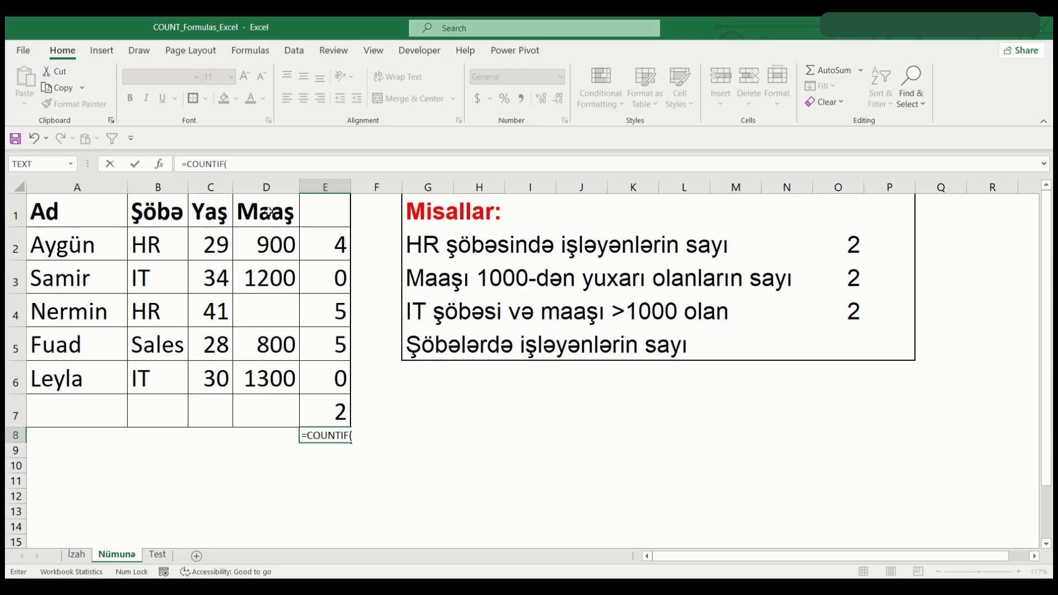
{"action": "left_click_drag", "start_coordinate": [269, 212], "coordinate": [258, 375]}
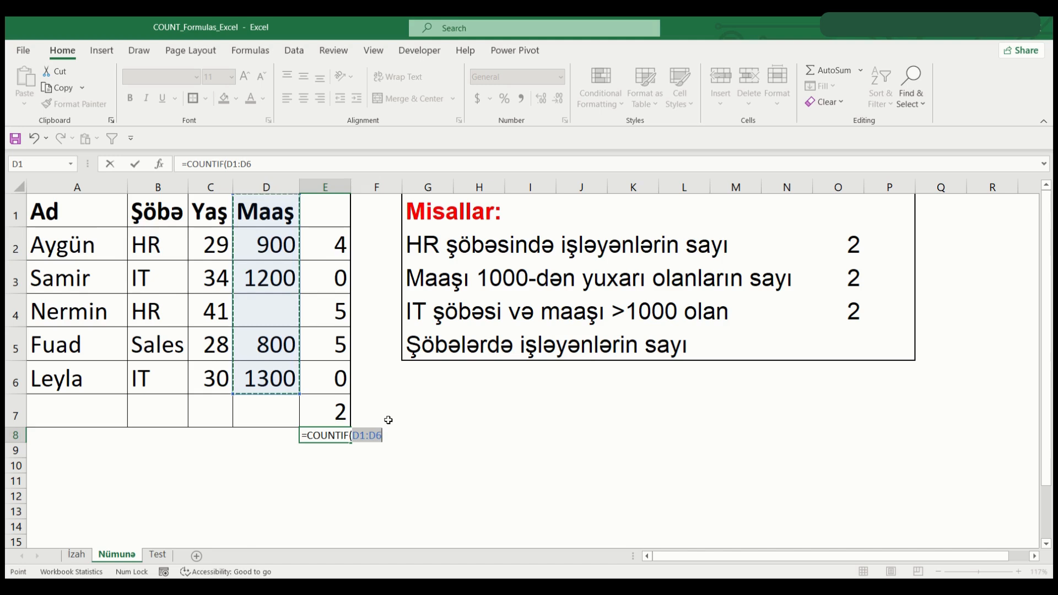
{"action": "type", "text": ","}
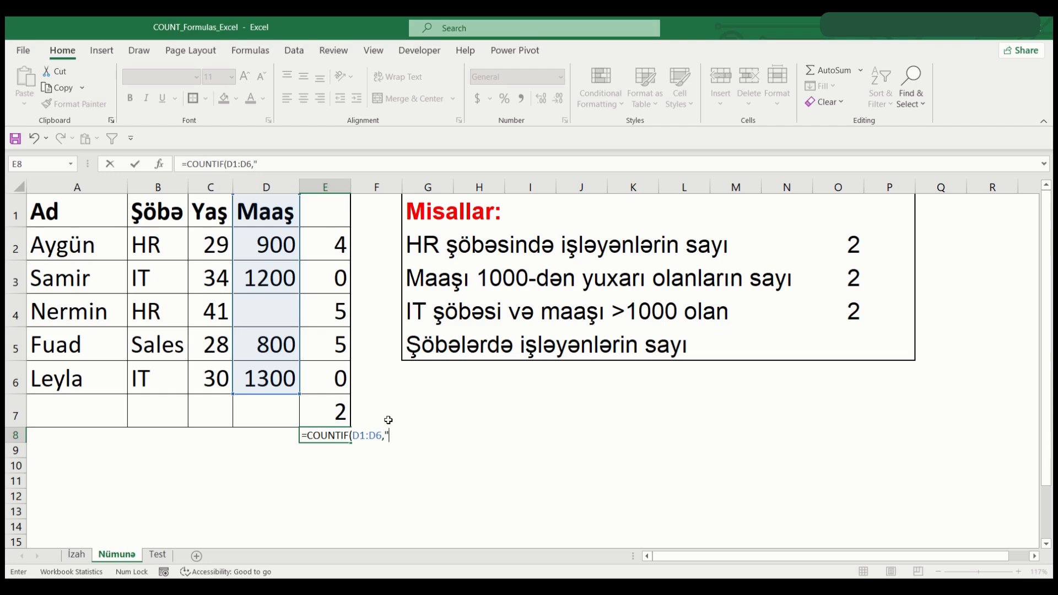
{"action": "type", "text": "1000"}
{"action": "key", "text": "Return"}
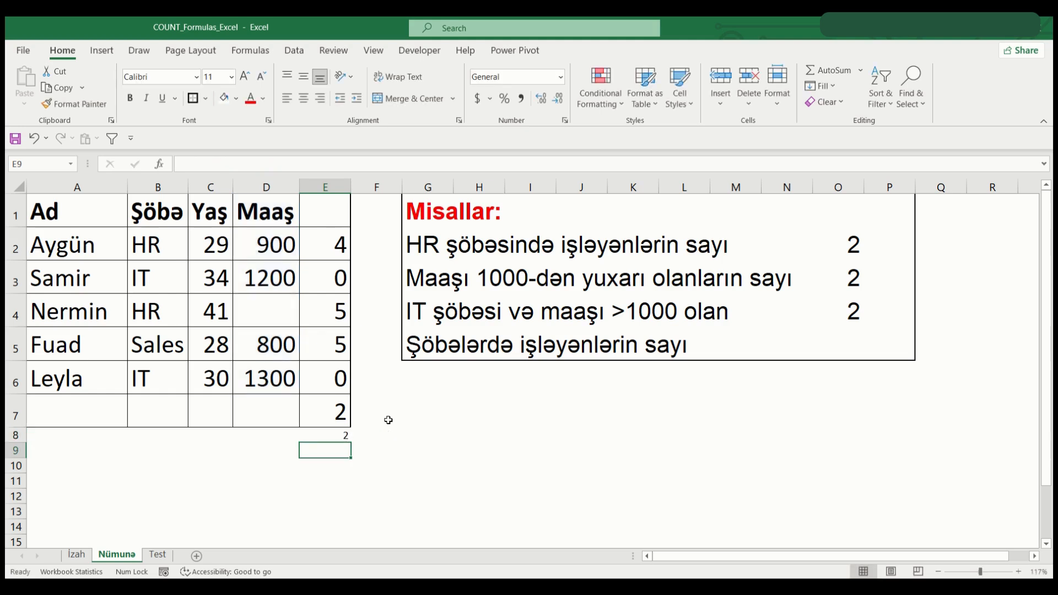
Give cell E8 the same 24-point font and border as the formula cells above it
{"action": "left_click", "coordinate": [340, 436]}
{"action": "key", "text": "Right"}
{"action": "key", "text": "Right"}
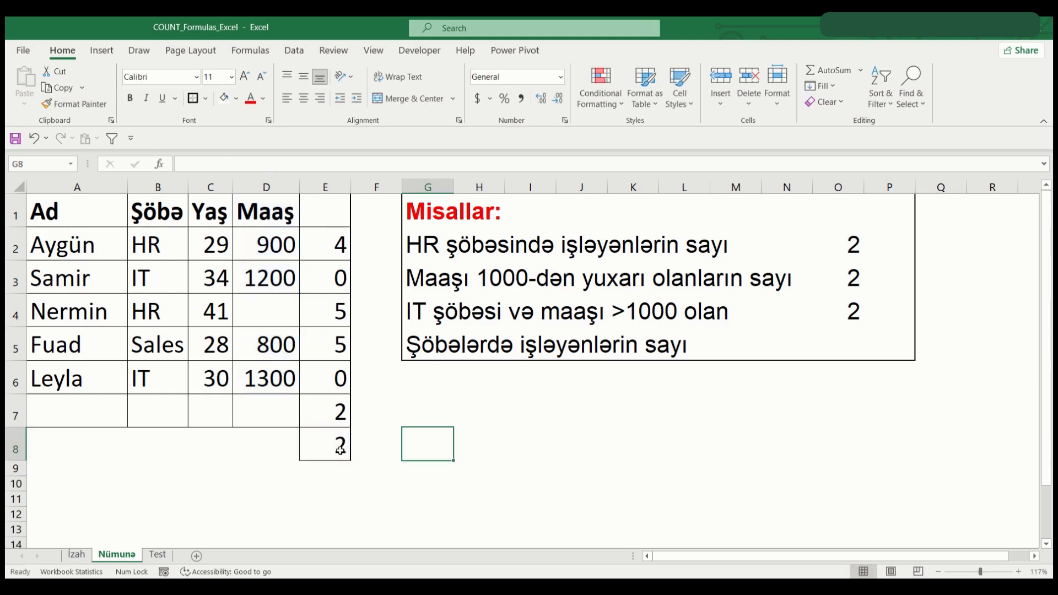
Compare the COUNTIF formula in E8 with the employee records in rows 3 and 6
{"action": "left_click", "coordinate": [340, 449]}
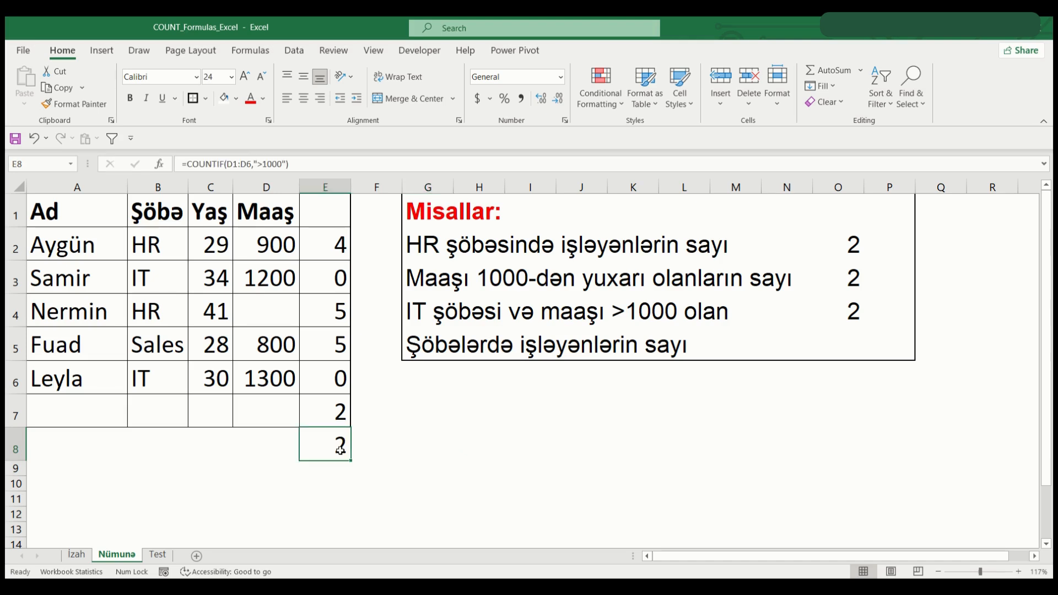
{"action": "left_click", "coordinate": [31, 281]}
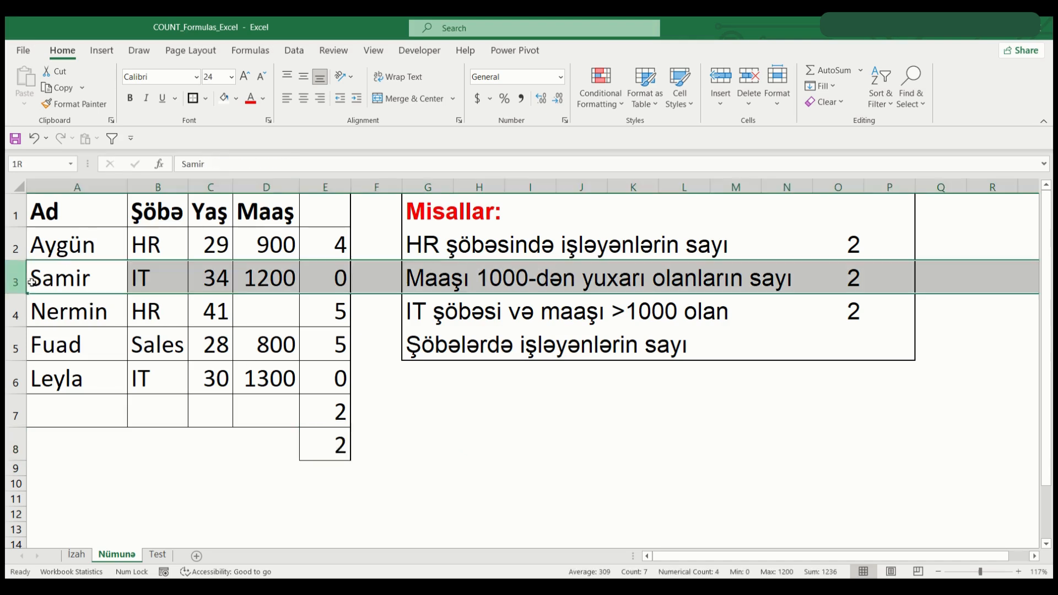
{"action": "left_click", "coordinate": [22, 380]}
{"action": "left_click", "coordinate": [227, 389]}
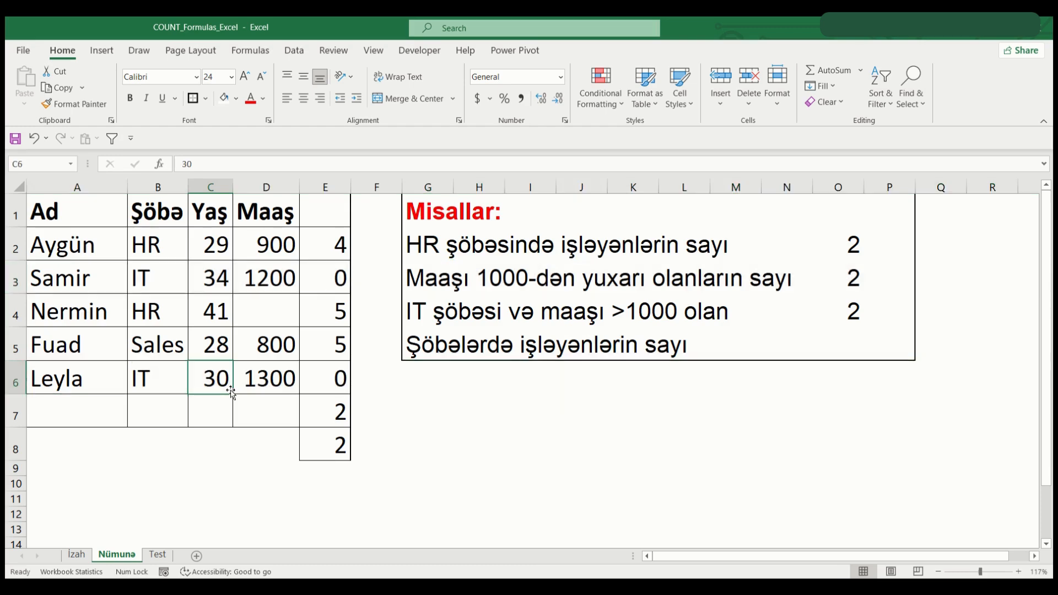
Change the criterion of the COUNTIF formula in E8 to "<1000" and review the formula against the Maaş values
{"action": "left_click", "coordinate": [342, 447]}
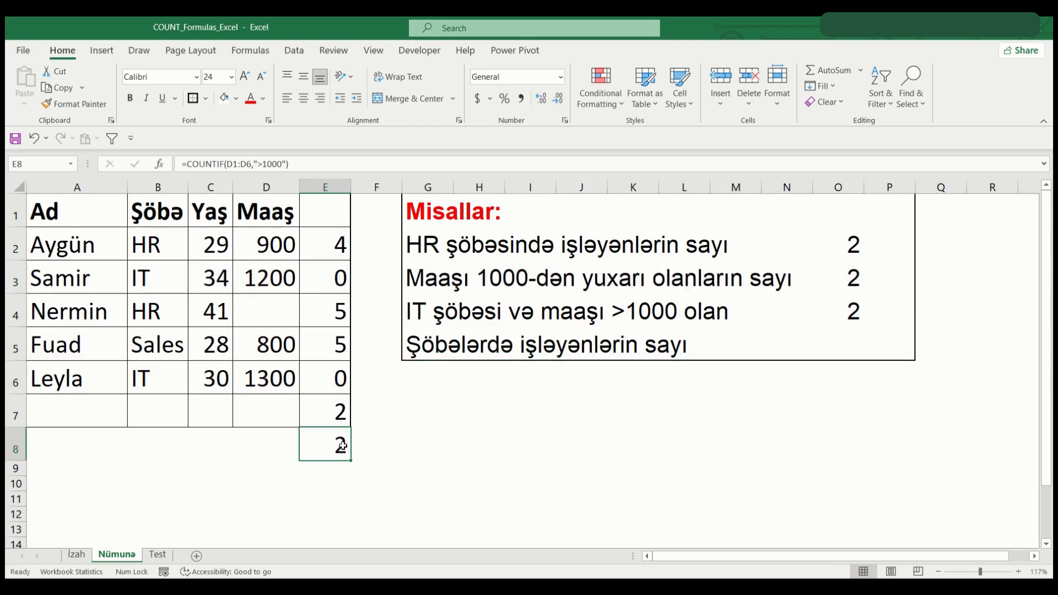
{"action": "double_click", "coordinate": [342, 446]}
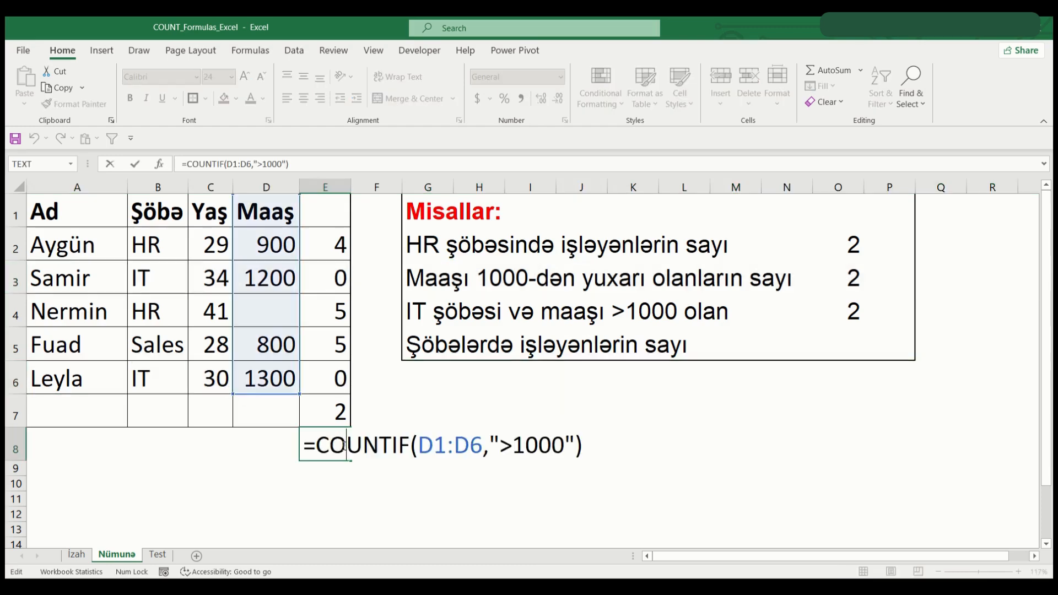
{"action": "left_click", "coordinate": [513, 447]}
{"action": "key", "text": "BackSpace"}
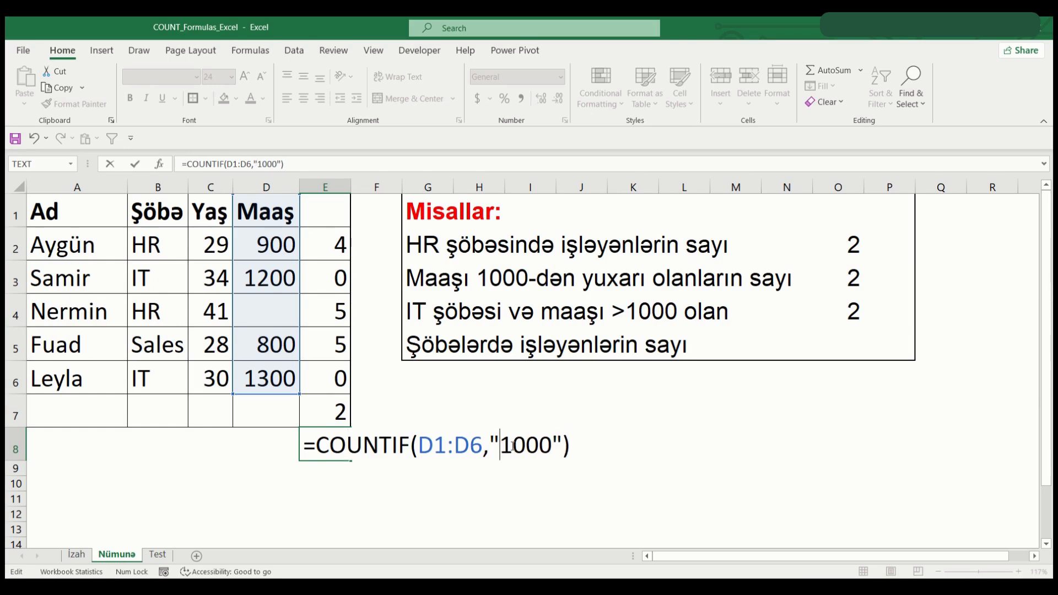
{"action": "type", "text": "<"}
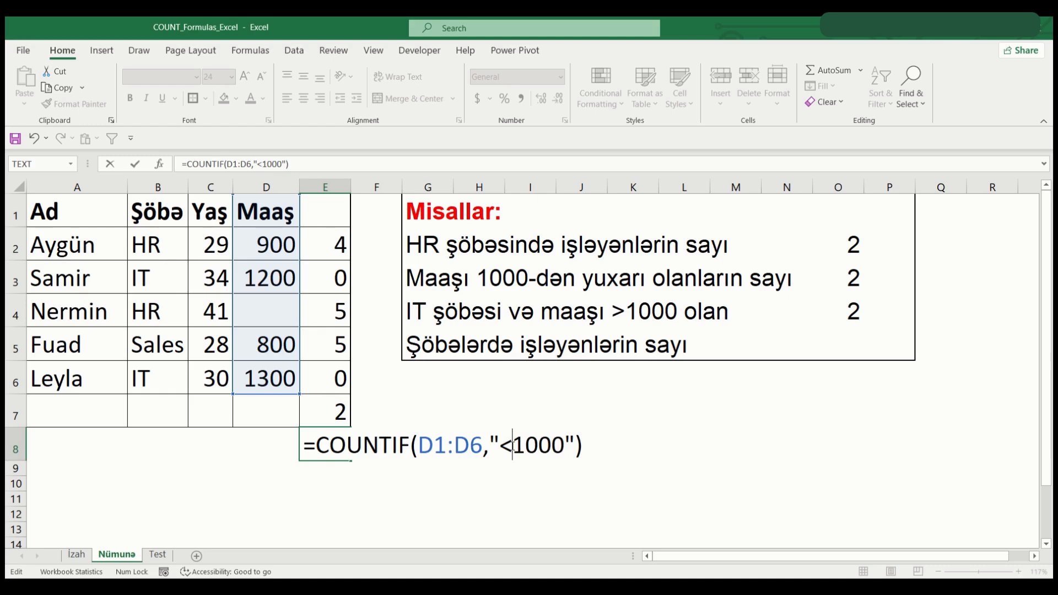
{"action": "key", "text": "Return"}
{"action": "left_click", "coordinate": [336, 449]}
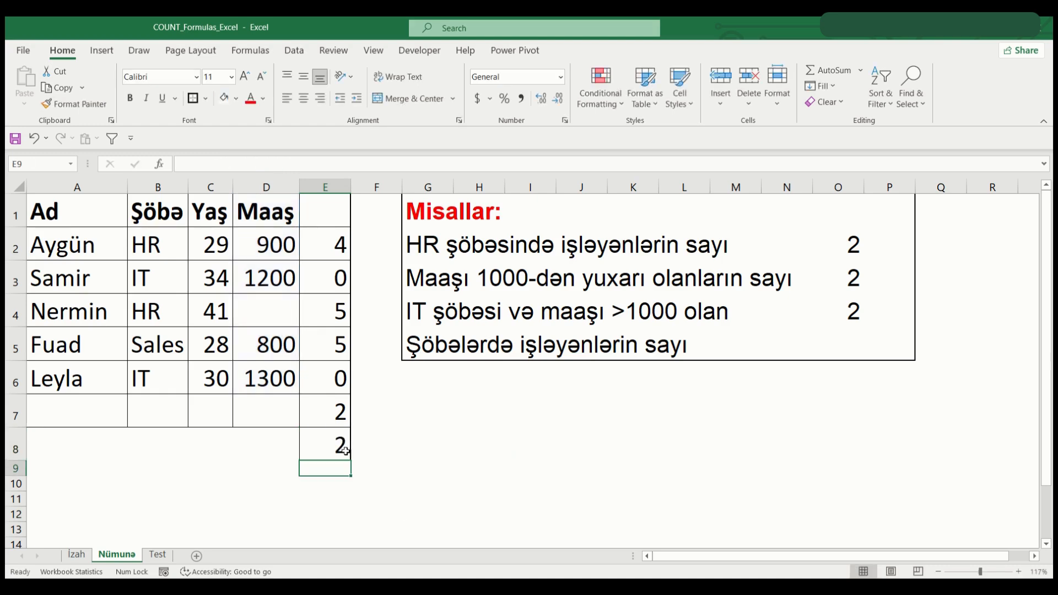
{"action": "key", "text": "F2"}
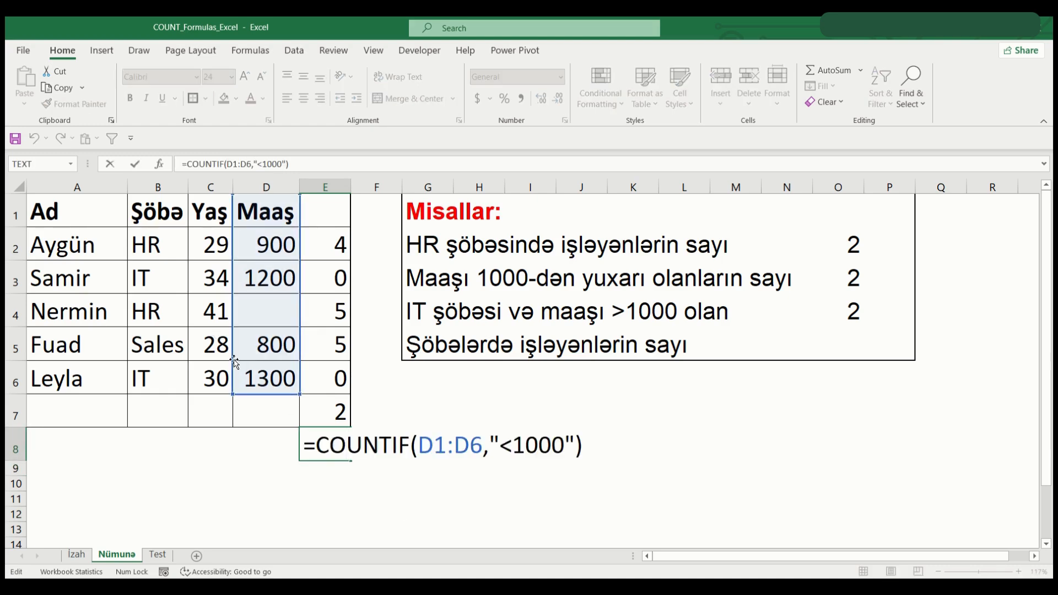
{"action": "left_click", "coordinate": [426, 401]}
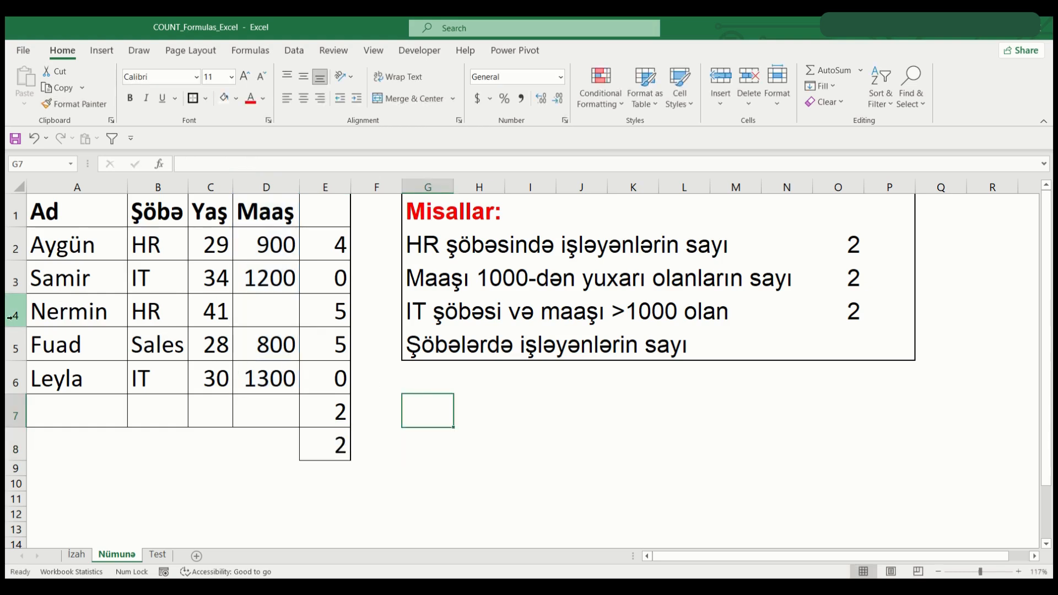
Enter 1500 as the Maaş value in D4 and check the COUNTIF result in E8
{"action": "left_click", "coordinate": [263, 312]}
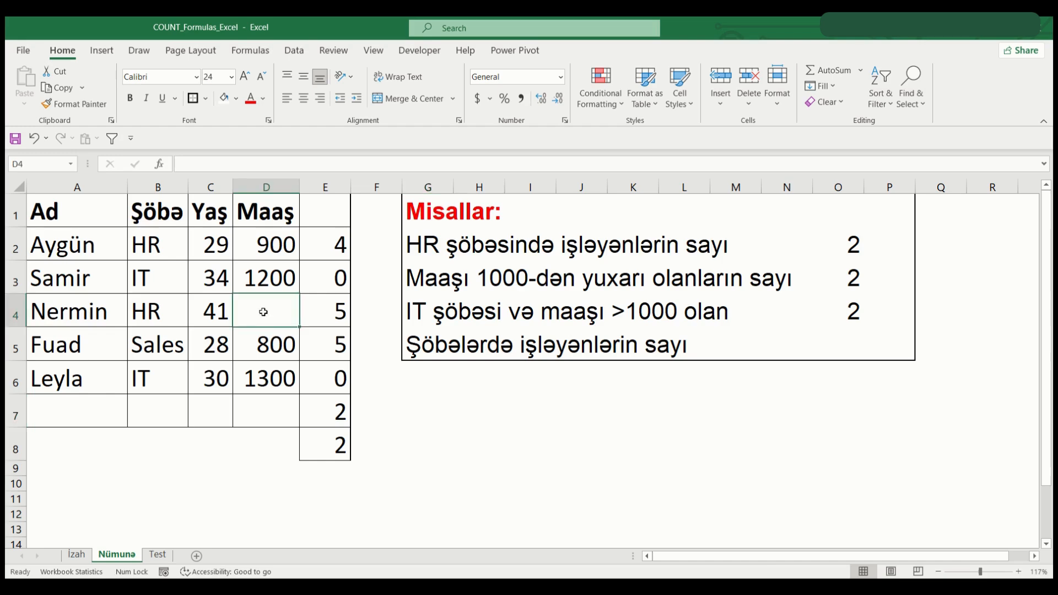
{"action": "type", "text": "1500"}
{"action": "key", "text": "Return"}
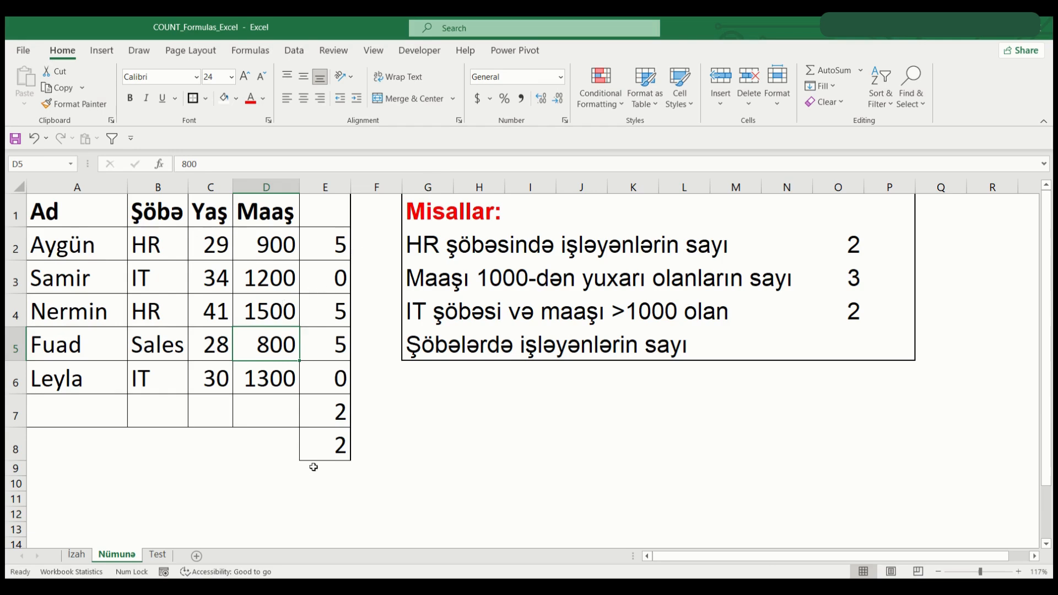
{"action": "left_click", "coordinate": [325, 448]}
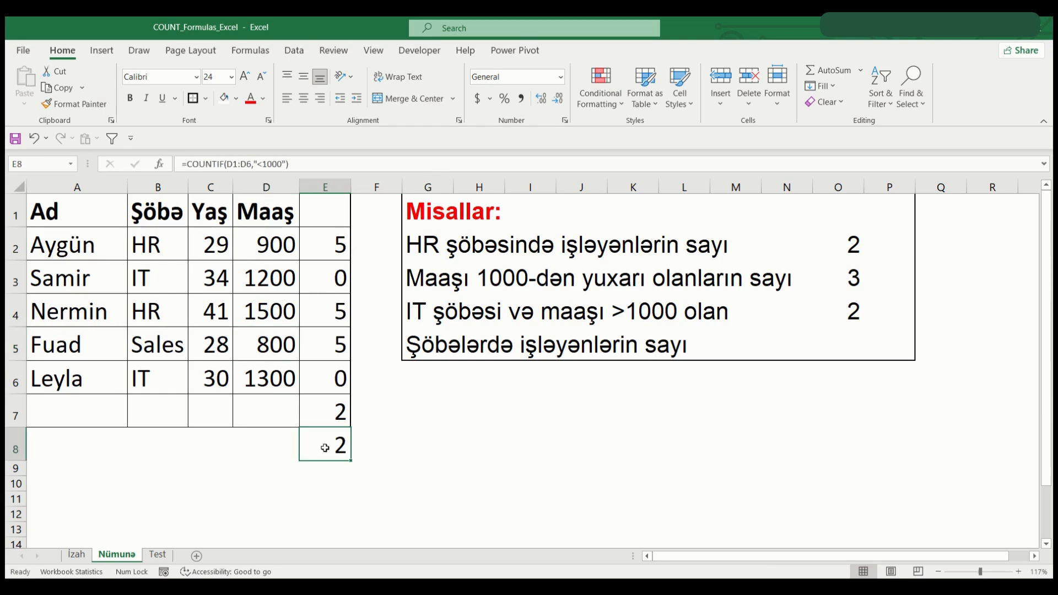
Set the Maaş value in D4 to 500 and recheck the count in E8
{"action": "double_click", "coordinate": [259, 310]}
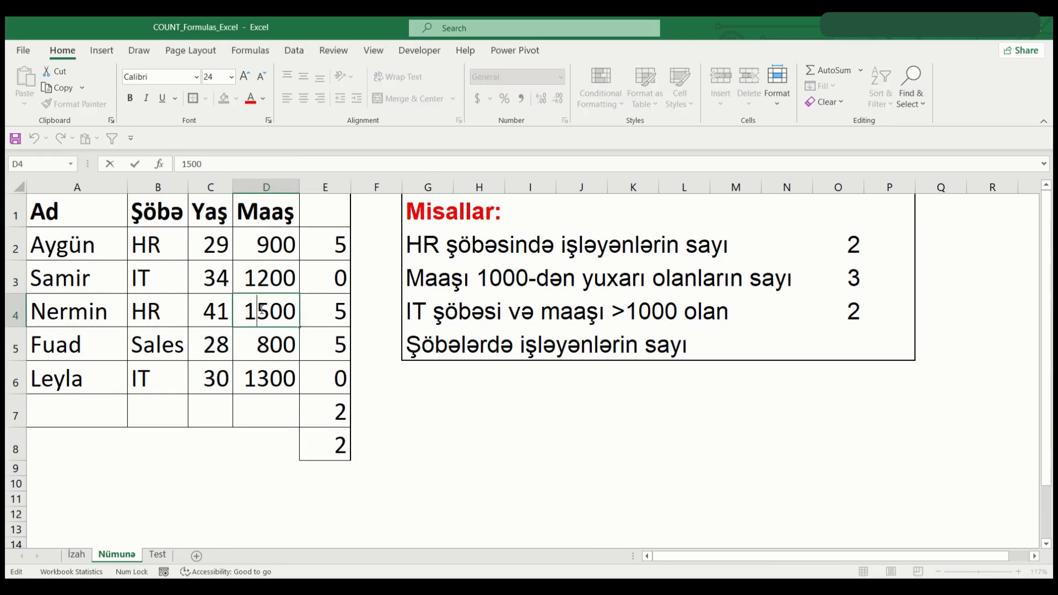
{"action": "key", "text": "BackSpace"}
{"action": "key", "text": "Return"}
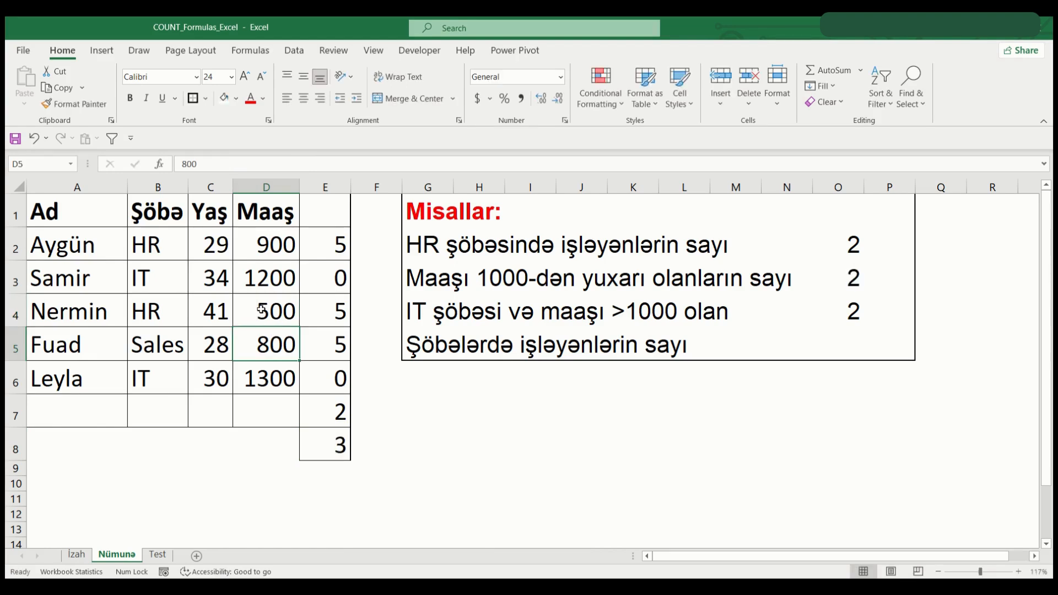
{"action": "left_click", "coordinate": [331, 456]}
Clear the Maaş value in cell D4
{"action": "left_click", "coordinate": [277, 311]}
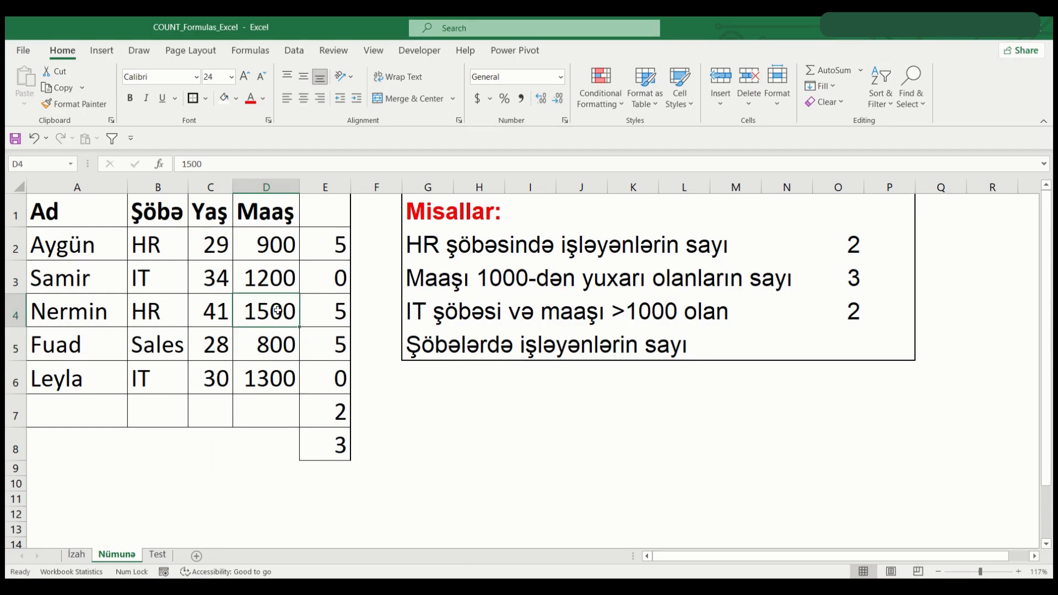
{"action": "key", "text": "Delete"}
{"action": "left_click", "coordinate": [506, 438]}
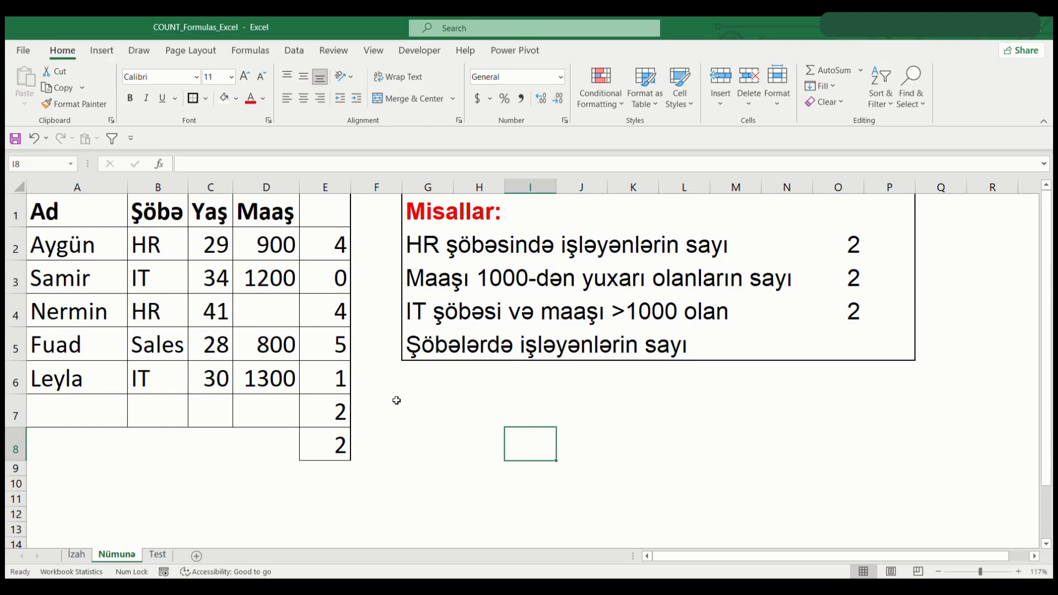
Enter =COUNTIFS(B1:B6,"IT",D1:D6,">1000") in cell E9 to count IT employees with Maaş above 1000
{"action": "left_click", "coordinate": [321, 478]}
{"action": "type", "text": "=co"}
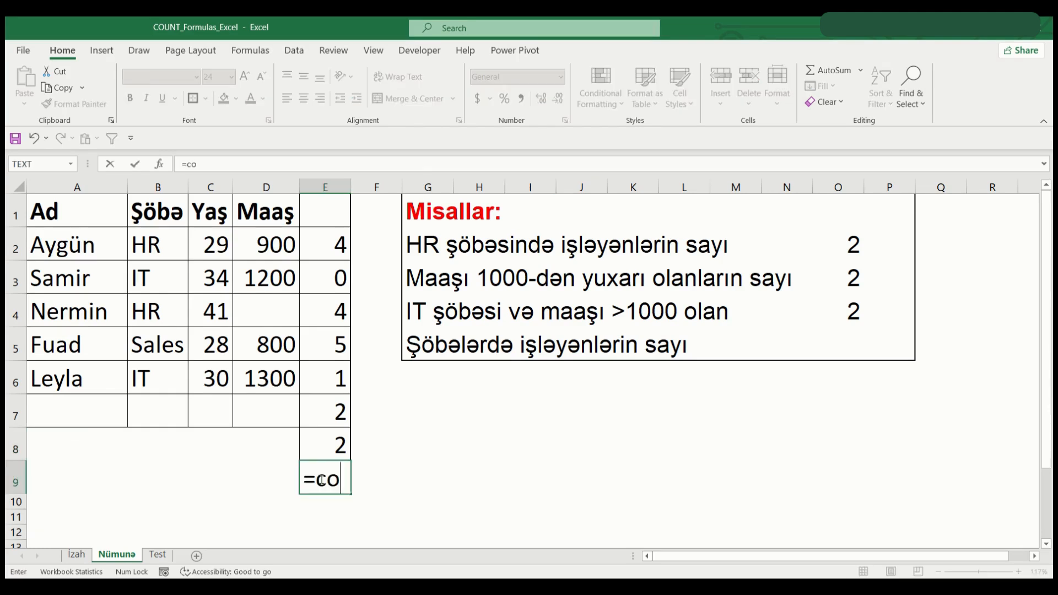
{"action": "type", "text": "untifs"}
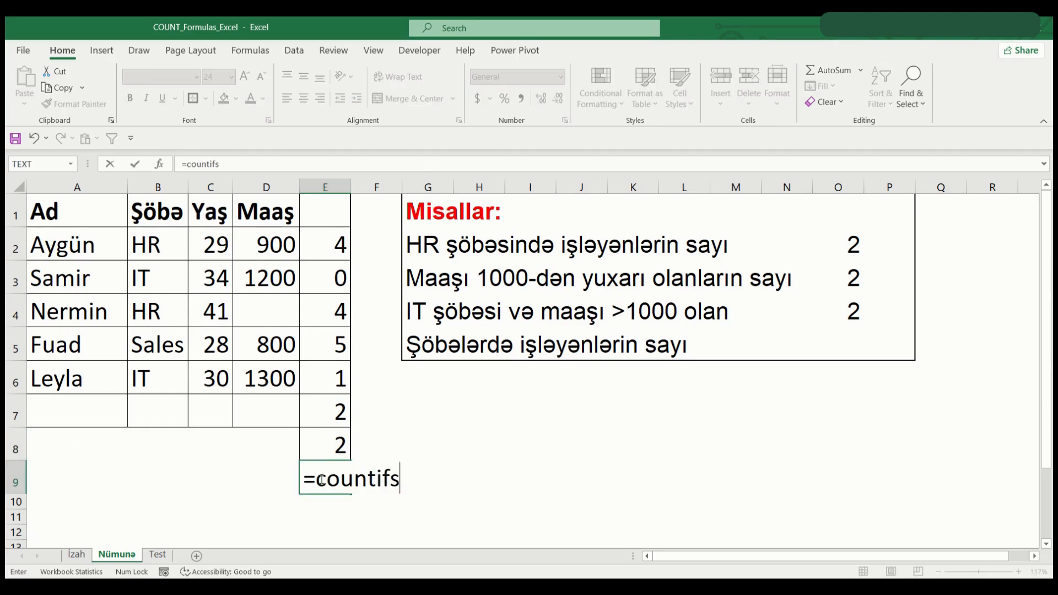
{"action": "key", "text": "Tab"}
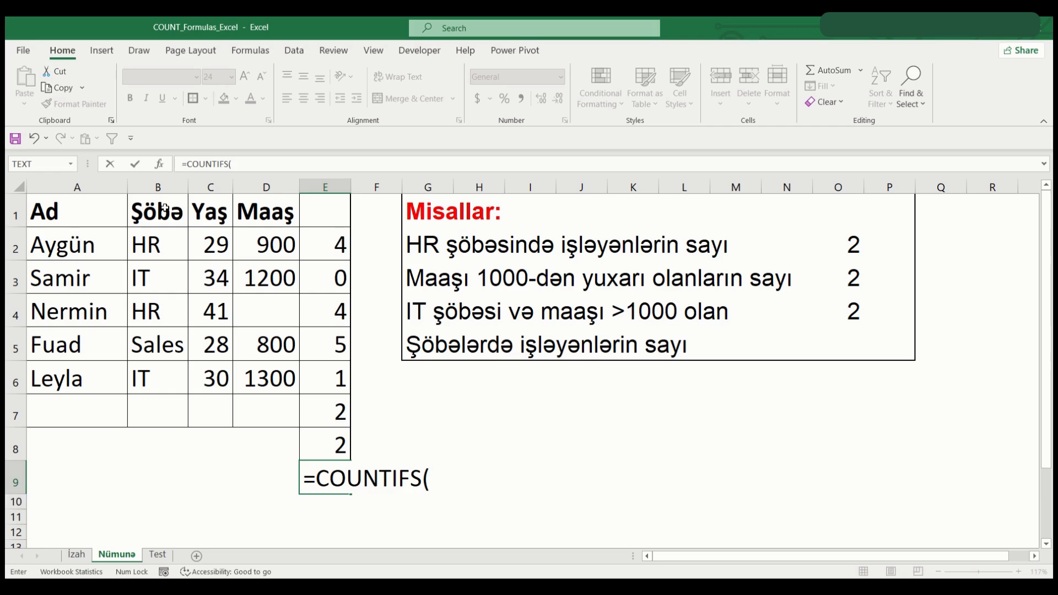
{"action": "left_click_drag", "start_coordinate": [164, 208], "coordinate": [164, 380]}
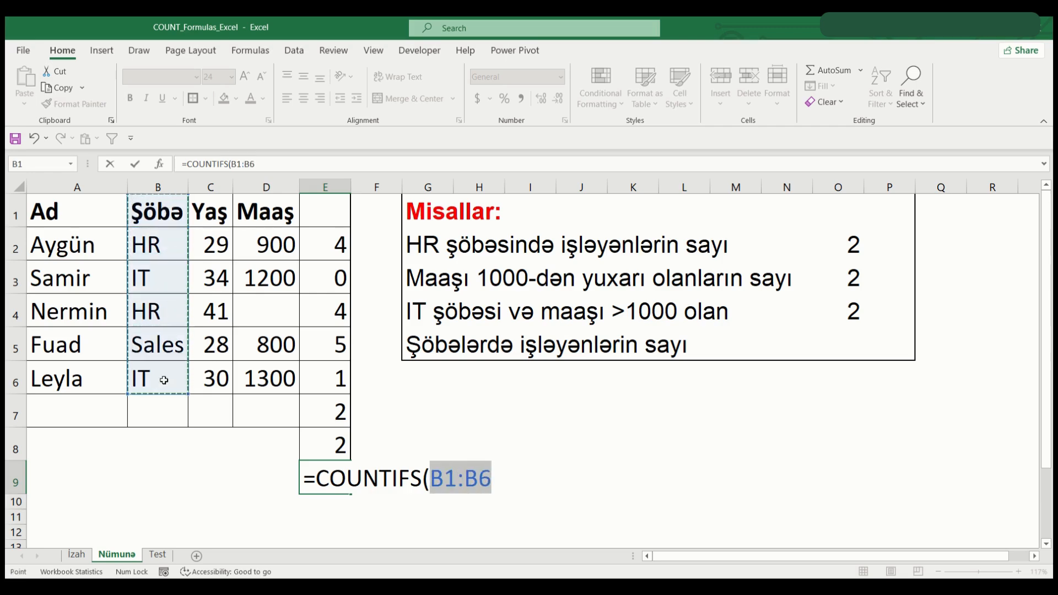
{"action": "type", "text": ","}
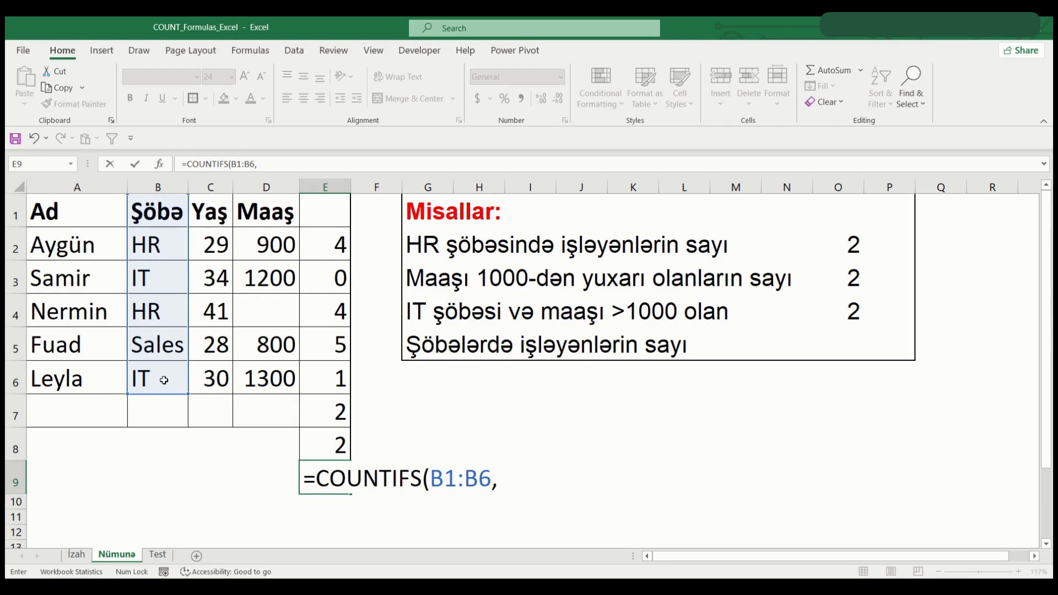
{"action": "type", "text": "\"IT\""}
{"action": "type", "text": ","}
{"action": "left_click_drag", "start_coordinate": [256, 213], "coordinate": [281, 378]}
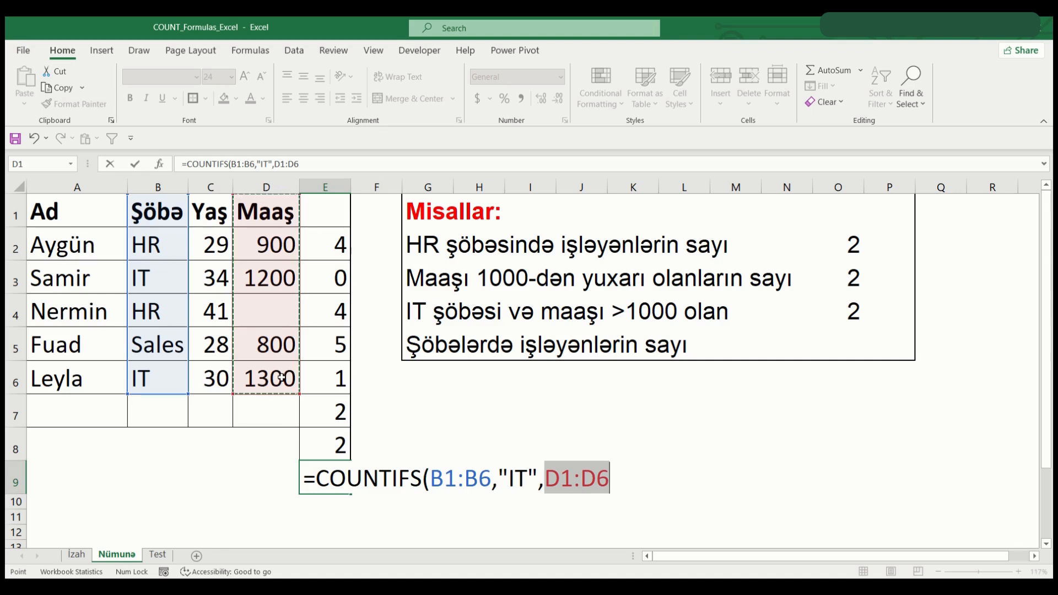
{"action": "type", "text": ","}
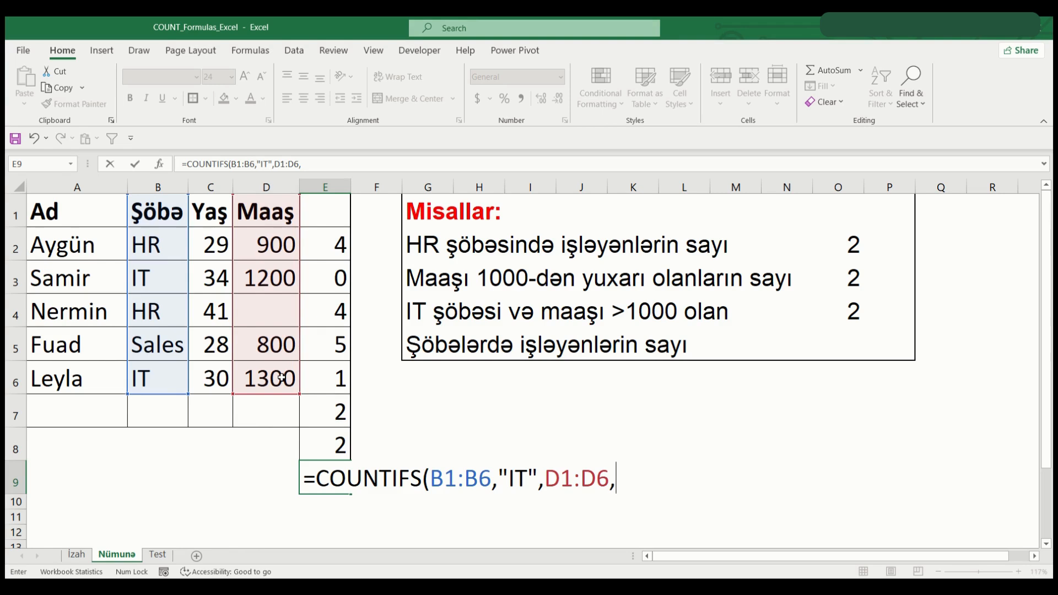
{"action": "type", "text": "\">100"}
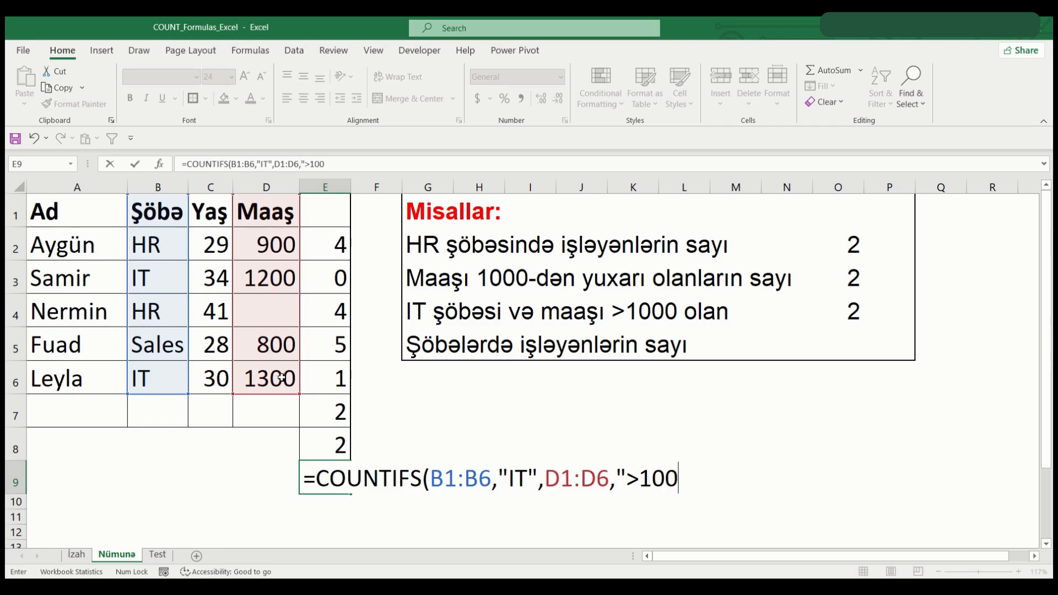
{"action": "type", "text": "0\")"}
{"action": "key", "text": "Return"}
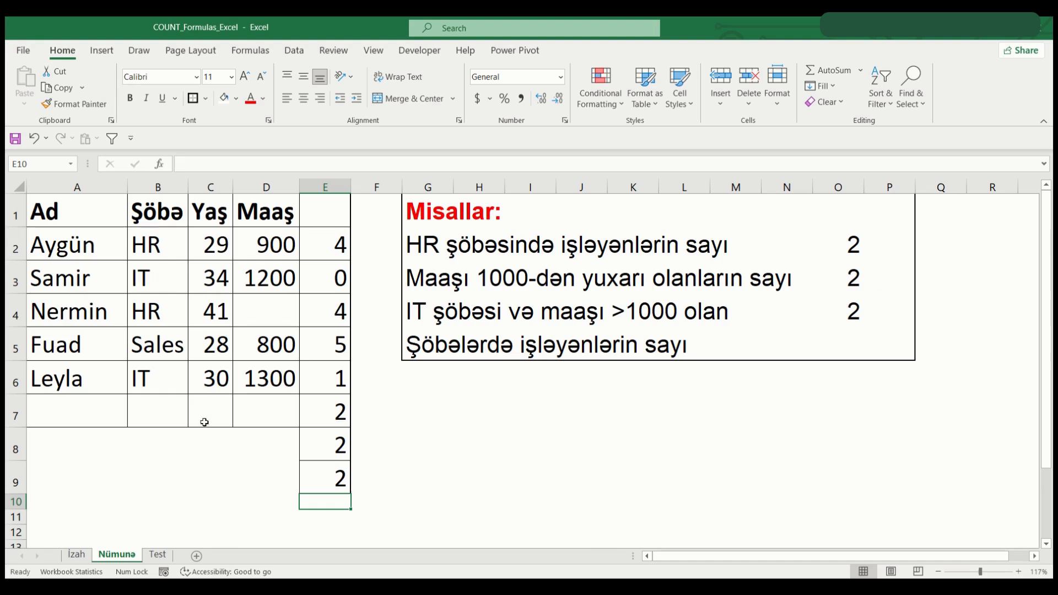
Compare the COUNTIFS formula in E9 with the employee records in rows 3 and 6 and the Şöbə entries
{"action": "left_click", "coordinate": [333, 478]}
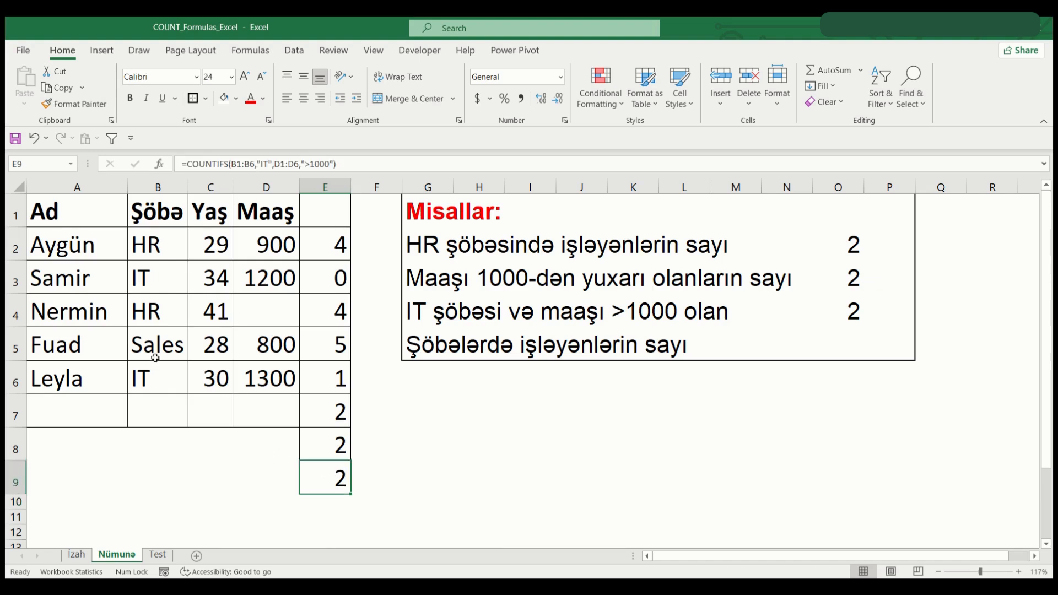
{"action": "left_click", "coordinate": [15, 379]}
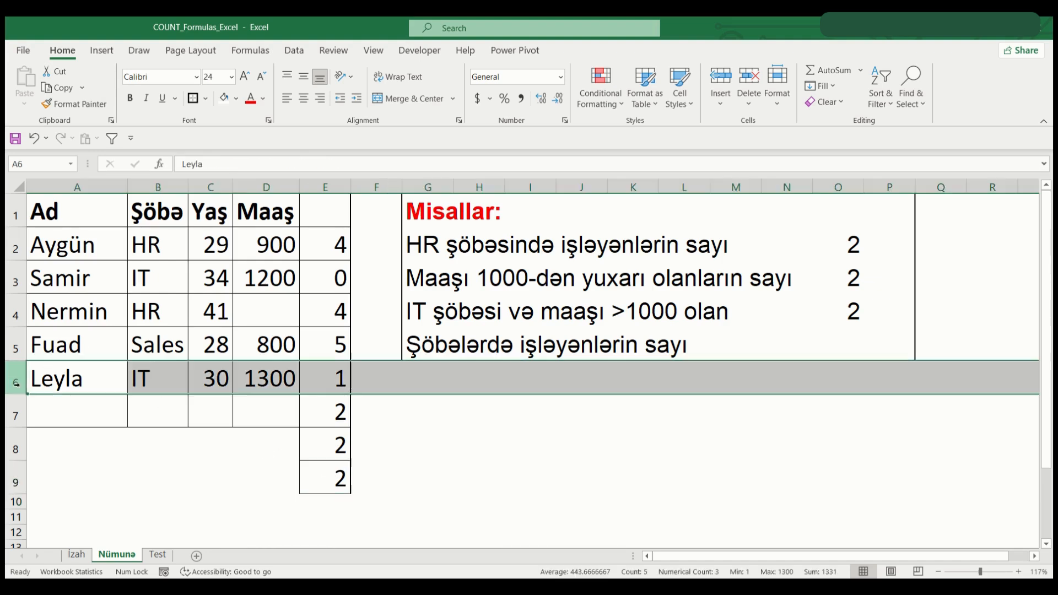
{"action": "left_click", "coordinate": [15, 278]}
{"action": "left_click", "coordinate": [331, 489]}
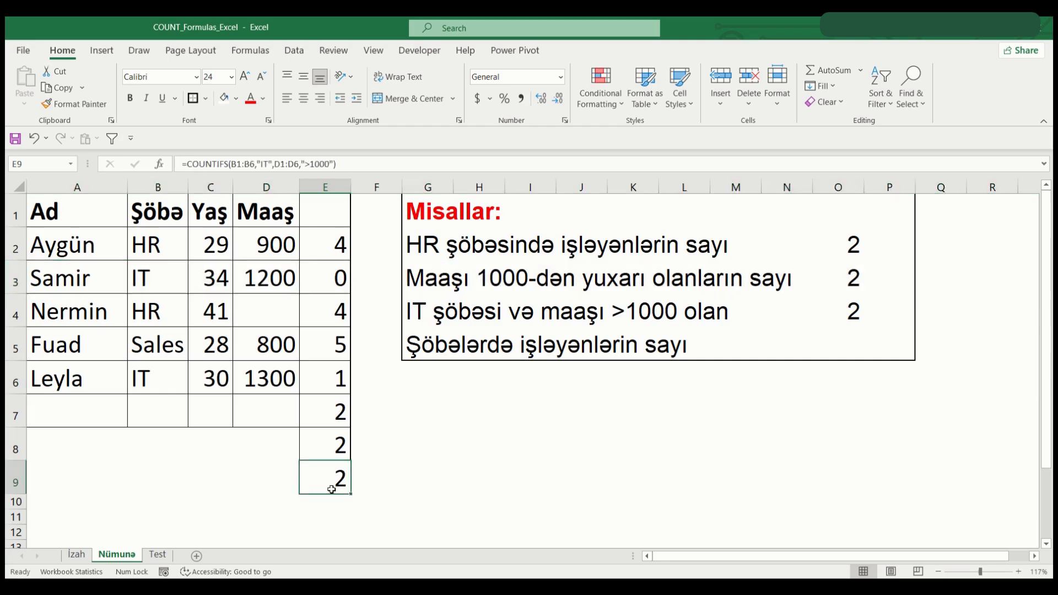
{"action": "double_click", "coordinate": [331, 488]}
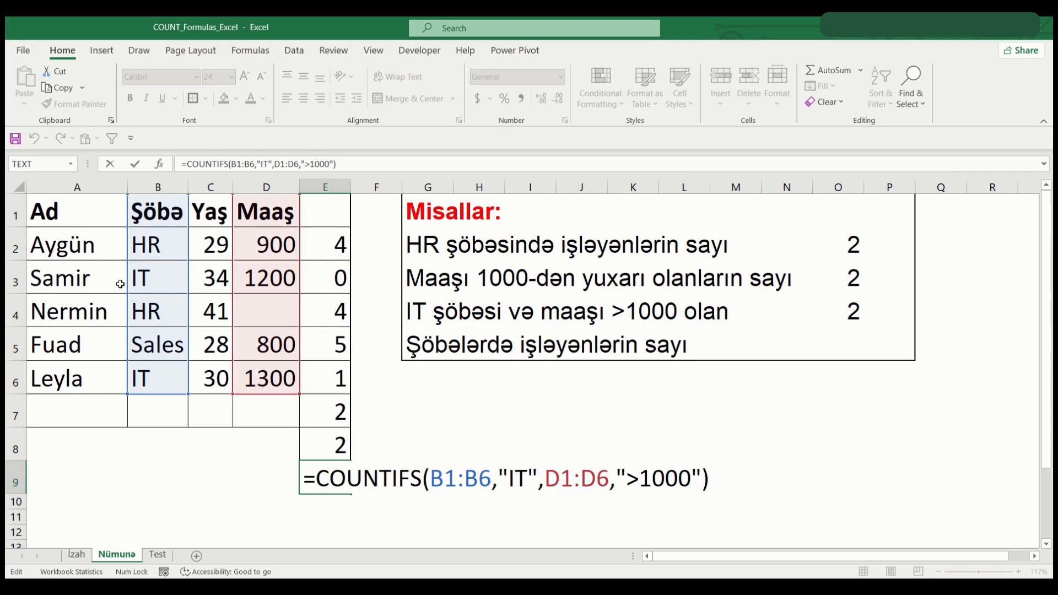
{"action": "left_click", "coordinate": [171, 288]}
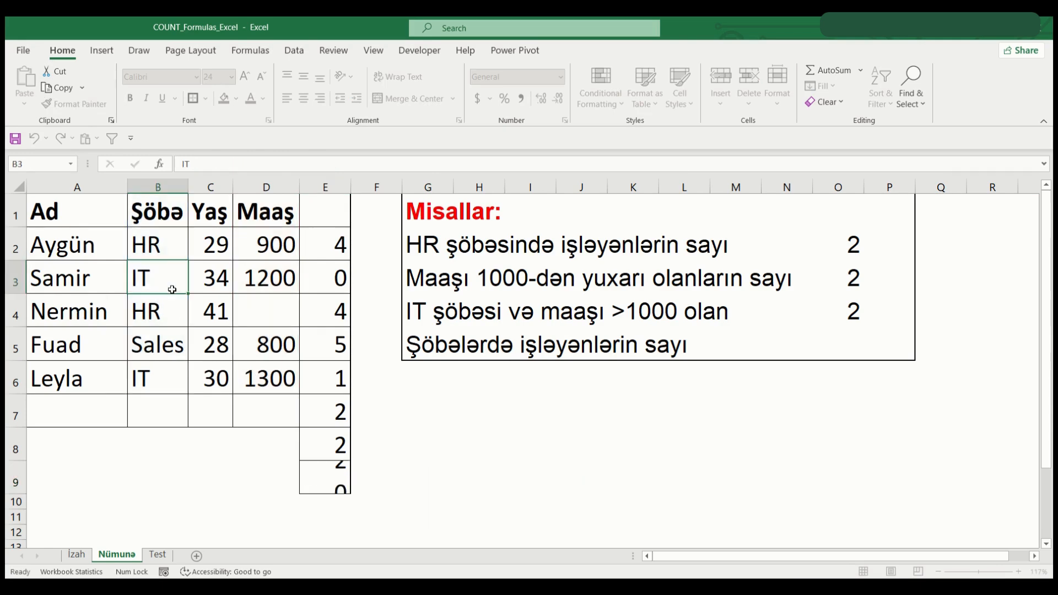
{"action": "left_click", "coordinate": [163, 242]}
{"action": "left_click", "coordinate": [168, 346]}
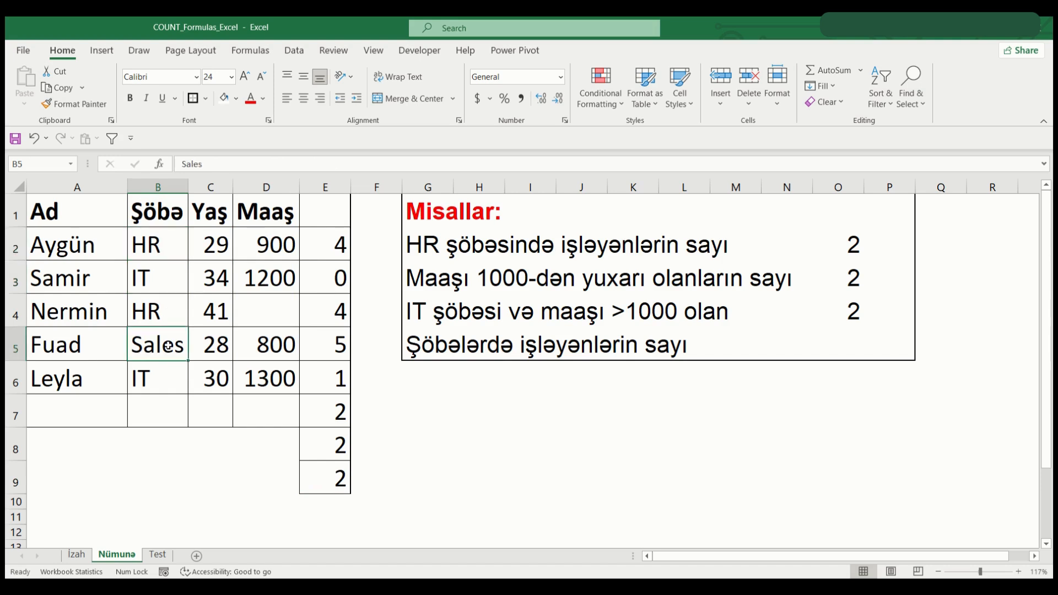
Change the Şöbə entry in B3 to HR and review the COUNTIFS formula in E9
{"action": "left_click", "coordinate": [161, 279]}
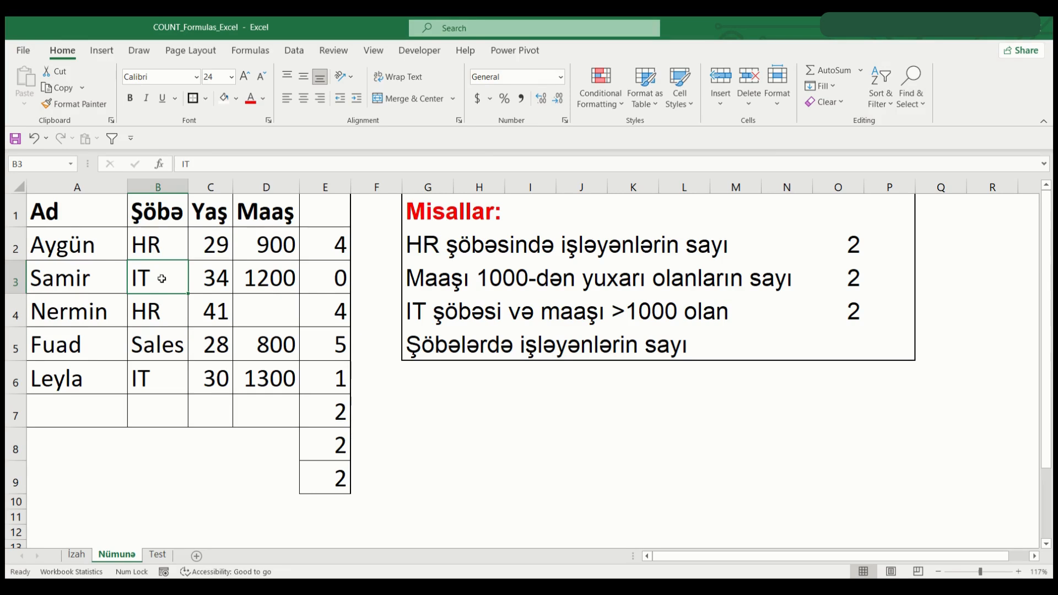
{"action": "key", "text": "BackSpace"}
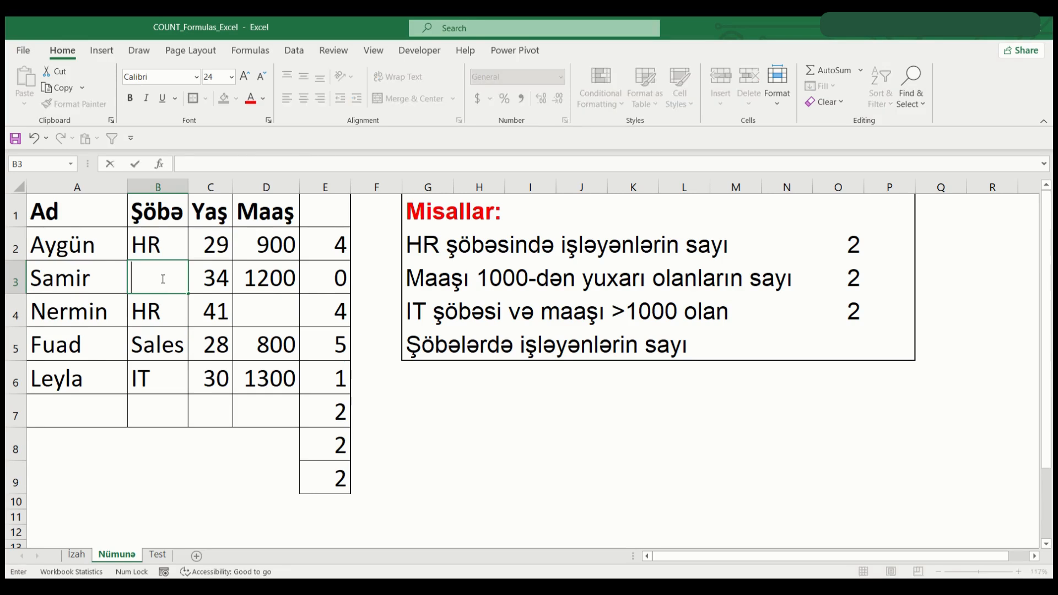
{"action": "type", "text": "HR"}
{"action": "key", "text": "Return"}
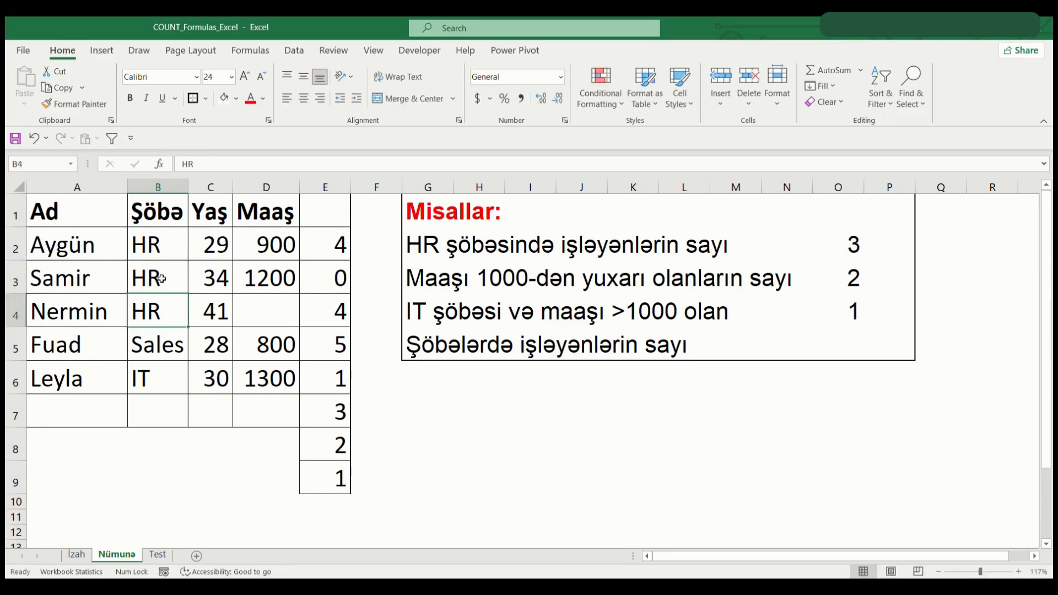
{"action": "left_click", "coordinate": [342, 482]}
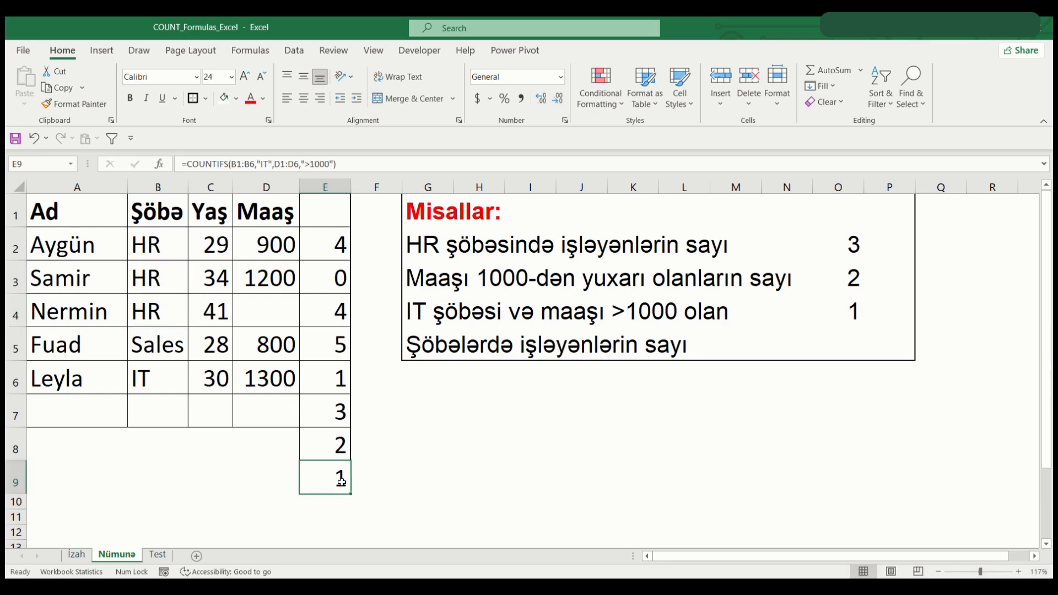
{"action": "double_click", "coordinate": [341, 483]}
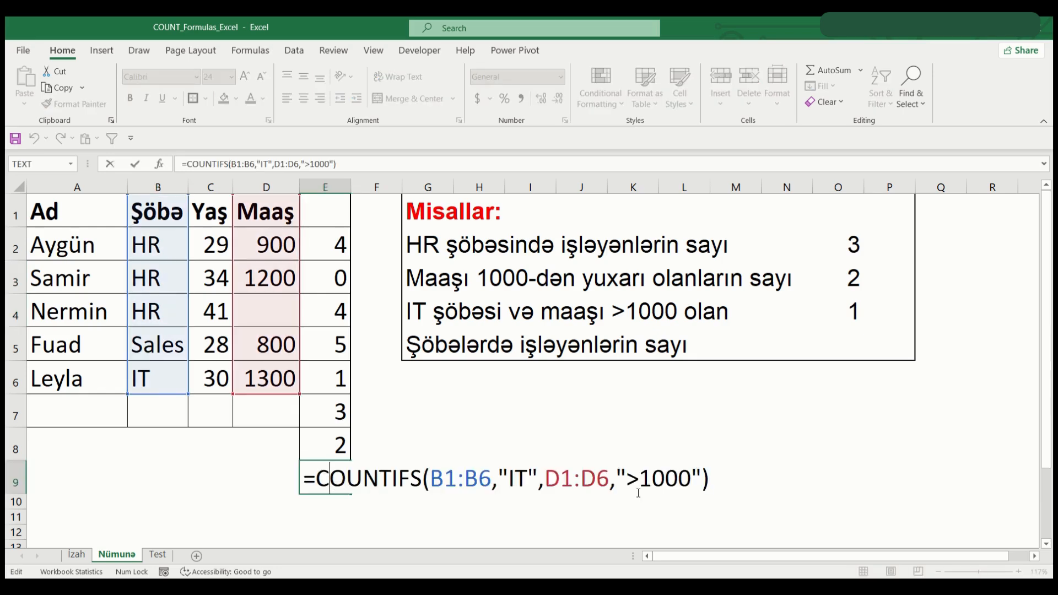
{"action": "left_click", "coordinate": [577, 438]}
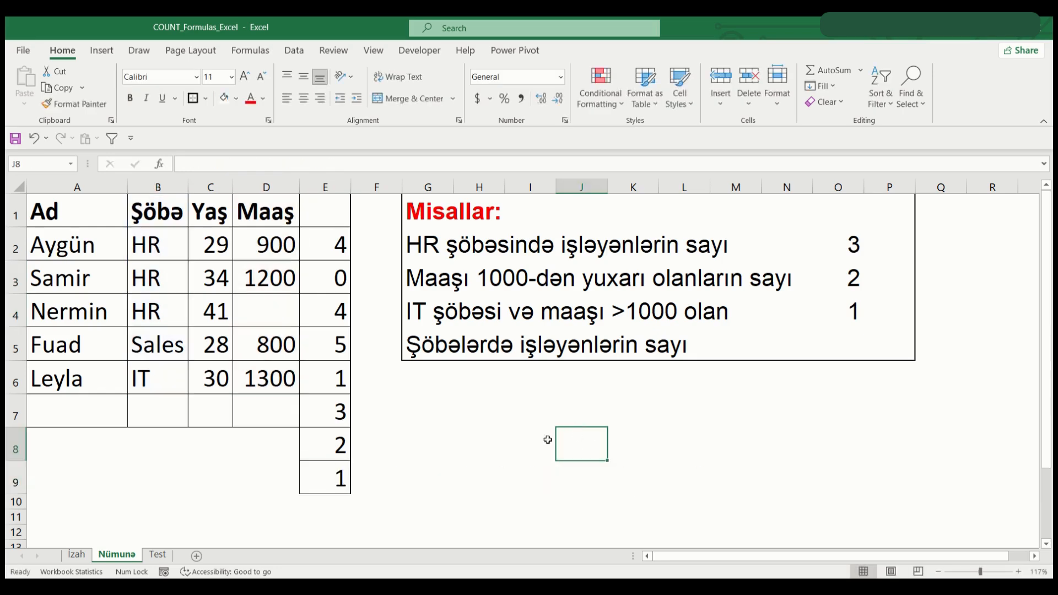
Change the Şöbə entry in cell B3 to IT
{"action": "left_click", "coordinate": [315, 484]}
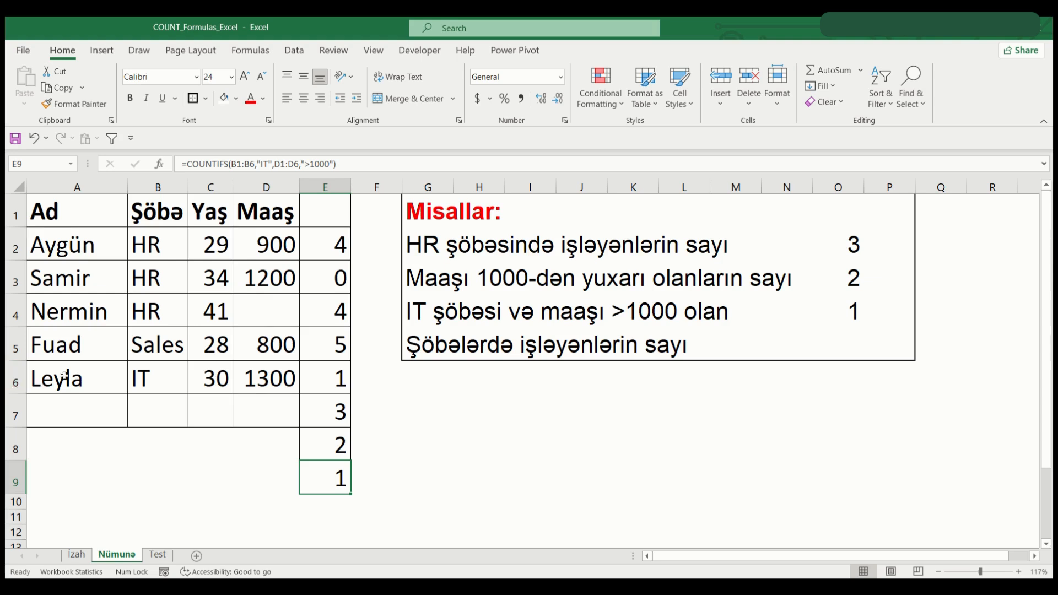
{"action": "double_click", "coordinate": [146, 278]}
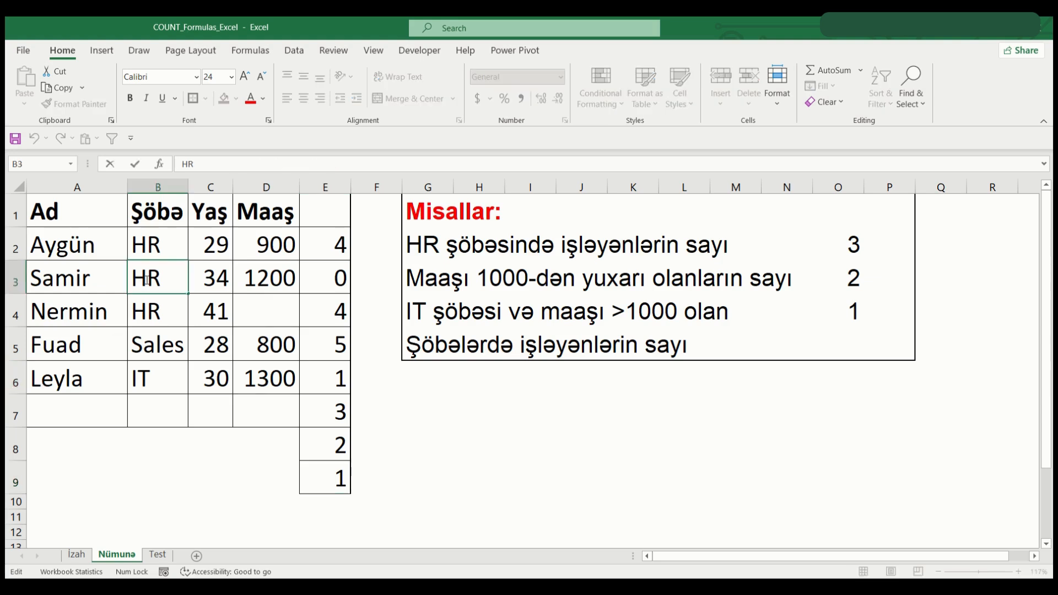
{"action": "key", "text": "BackSpace"}
{"action": "key", "text": "BackSpace"}
{"action": "type", "text": "IT"}
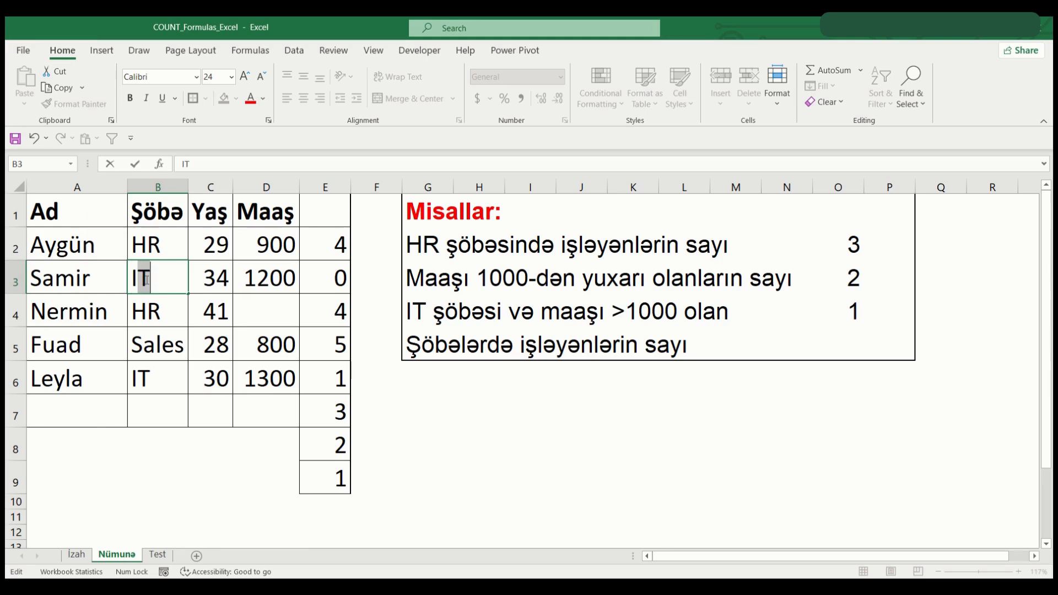
Set the Maaş value in cell D3 to 200
{"action": "double_click", "coordinate": [265, 276]}
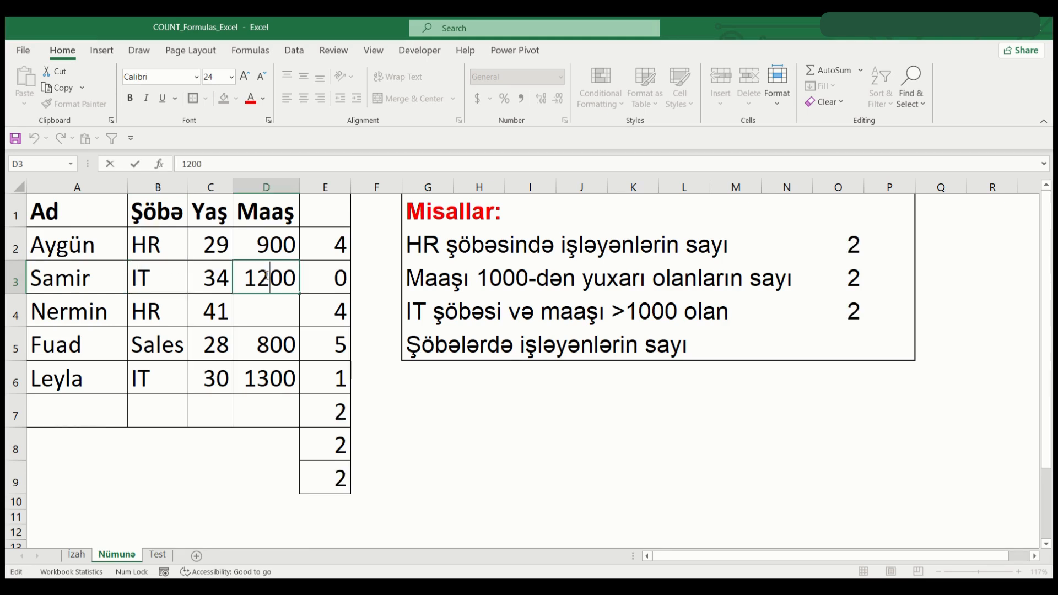
{"action": "left_click", "coordinate": [259, 276]}
{"action": "key", "text": "BackSpace"}
{"action": "key", "text": "Return"}
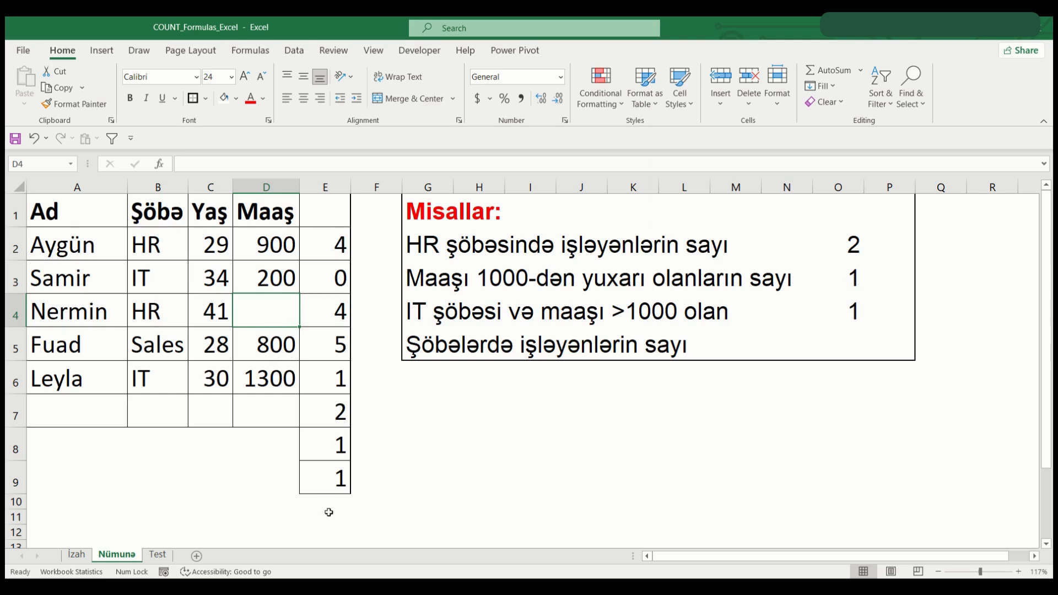
Check the ranges and criteria of the COUNTIFS formula in E9 against the employee record in row 6
{"action": "left_click", "coordinate": [325, 477]}
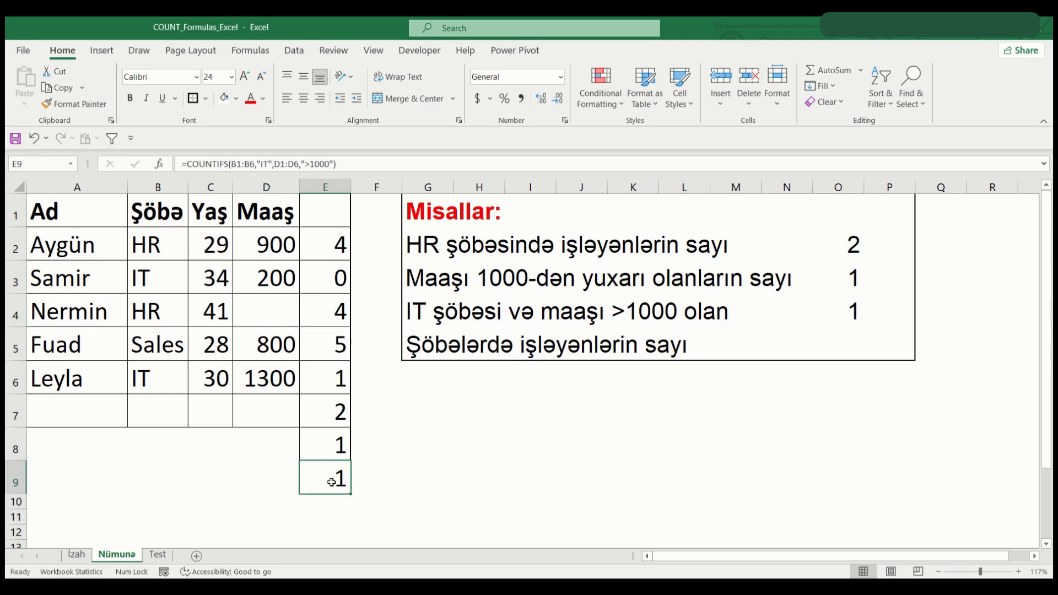
{"action": "double_click", "coordinate": [339, 477]}
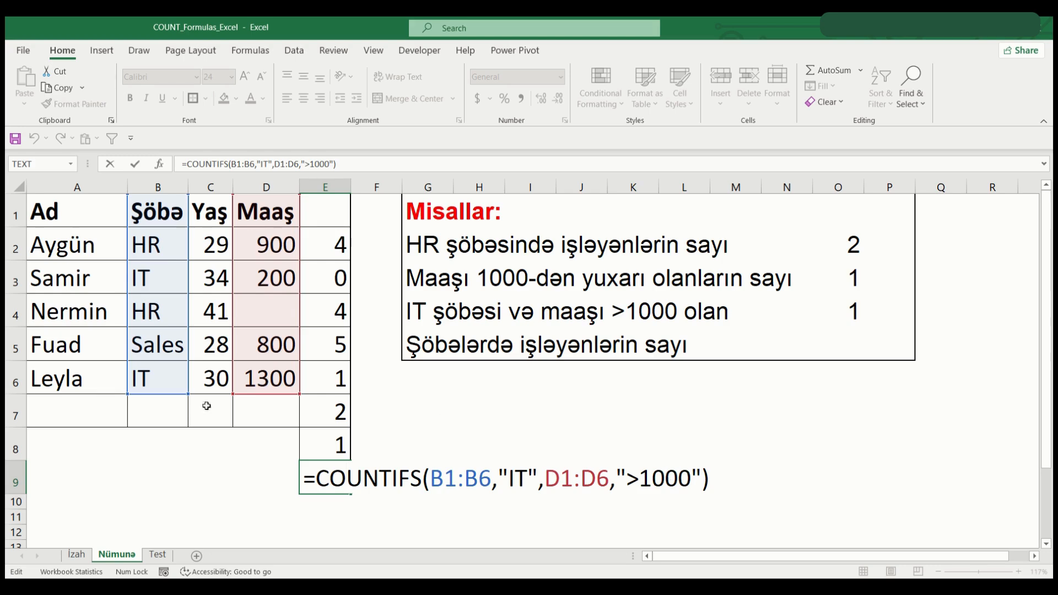
{"action": "left_click", "coordinate": [4, 385]}
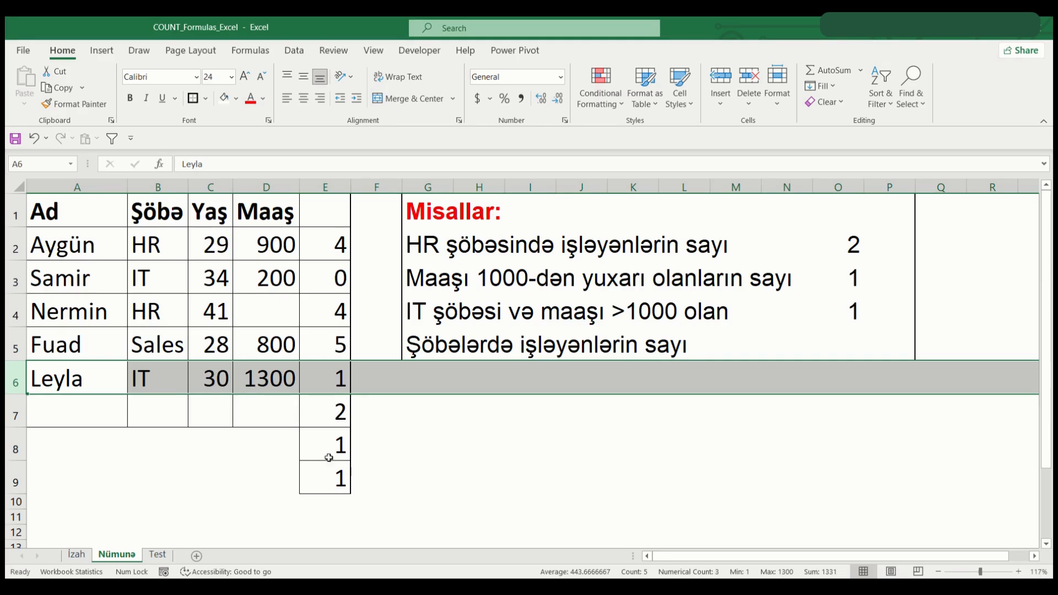
{"action": "left_click", "coordinate": [337, 485]}
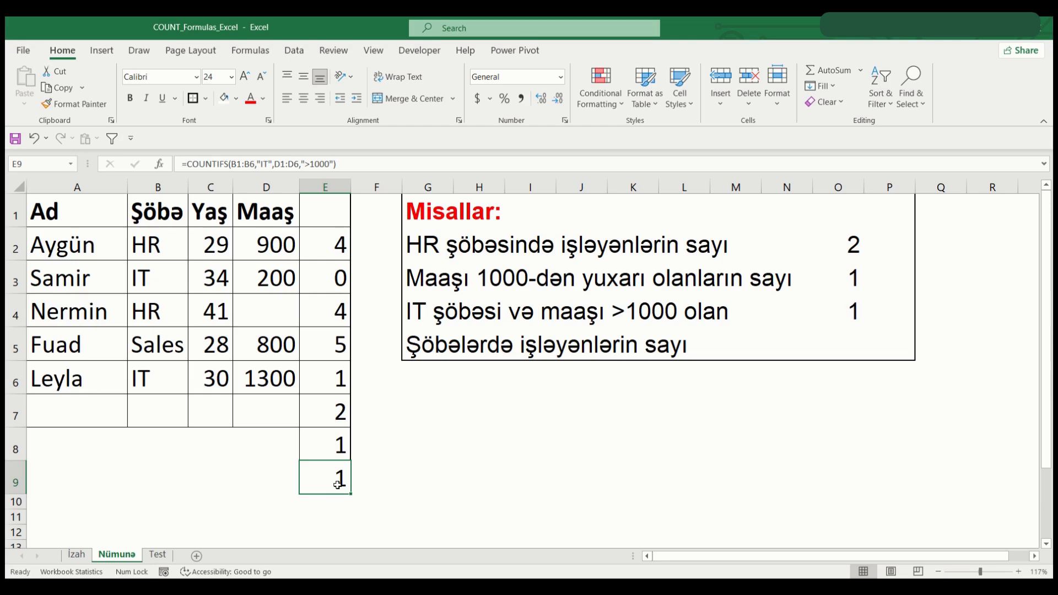
Open the Test worksheet containing the order table and practice tasks, and select empty cell F12
{"action": "left_click", "coordinate": [170, 558]}
{"action": "left_click", "coordinate": [353, 435]}
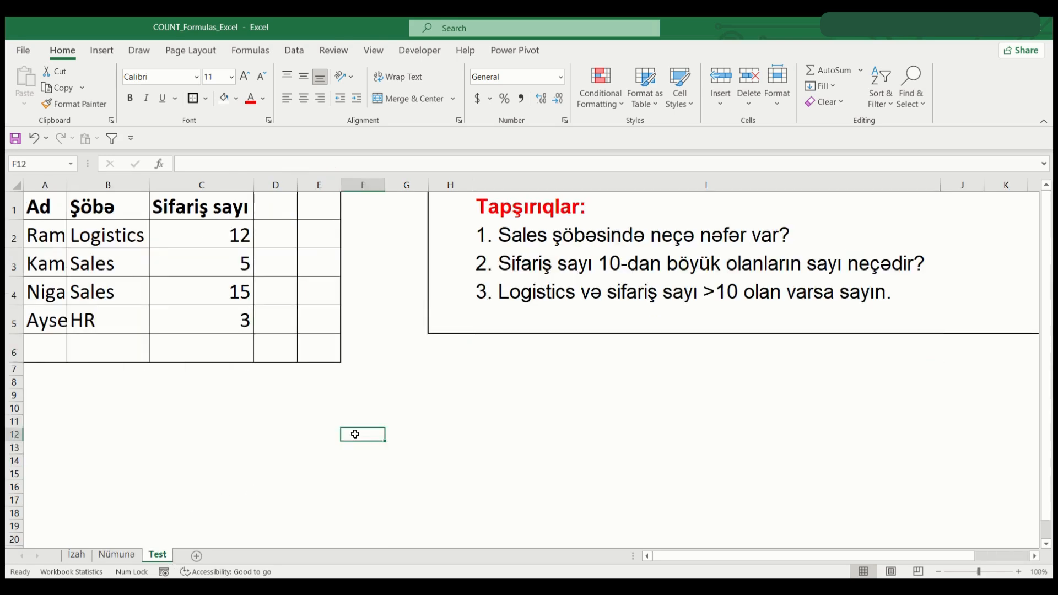